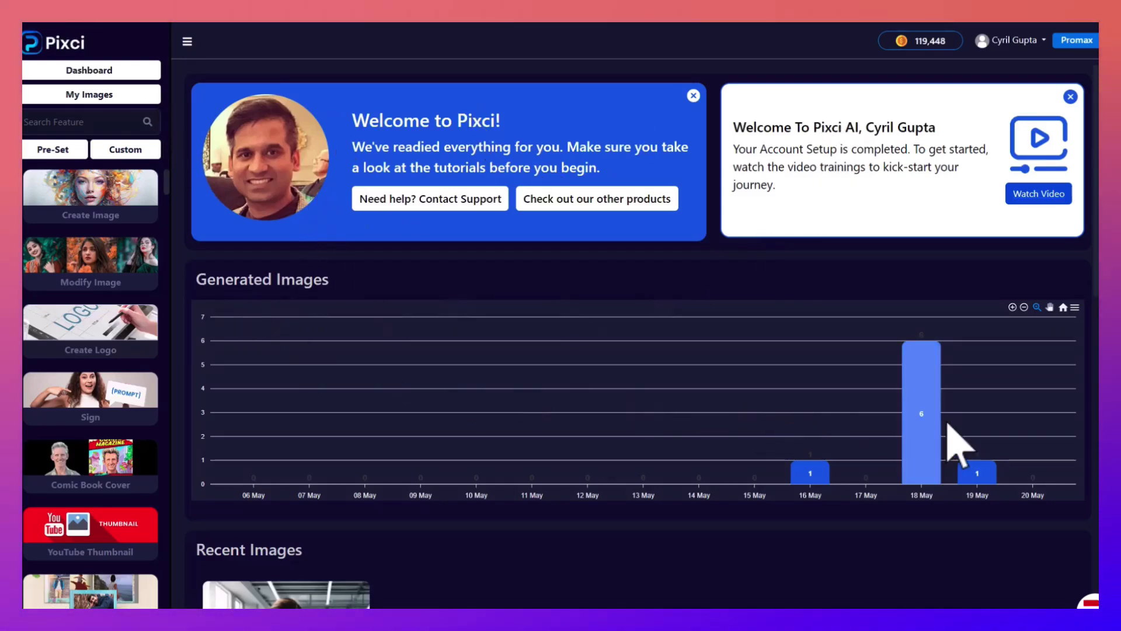
# Scroll the dashboard down past the Generated Images chart to the Recent Images gallery
pyautogui.moveTo(916, 430)
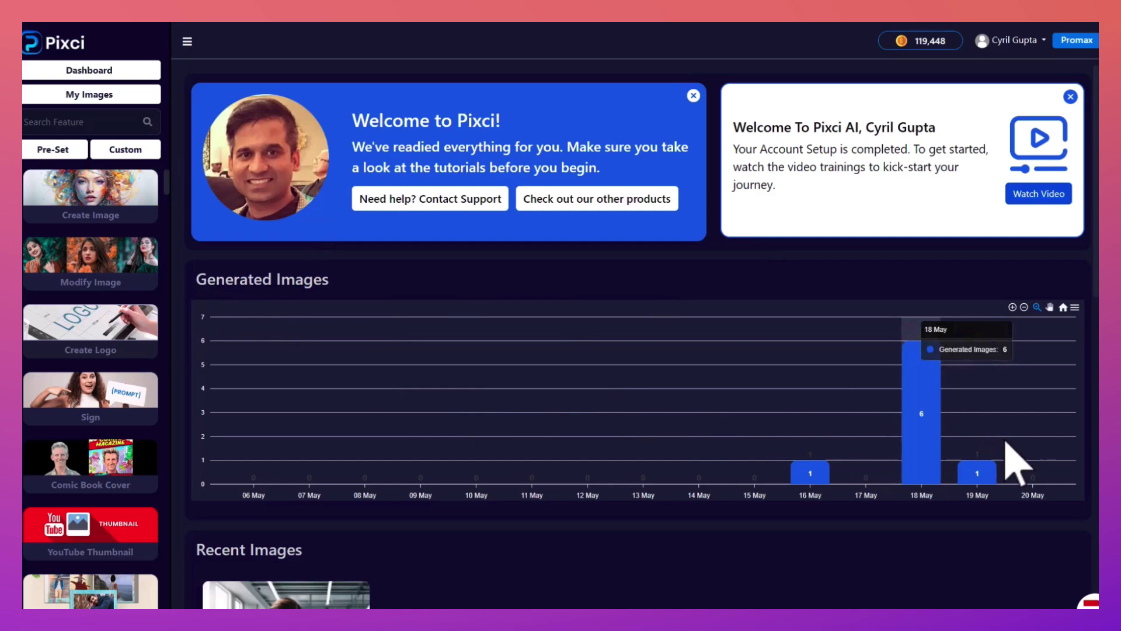
pyautogui.scroll(-12, 418, 394)
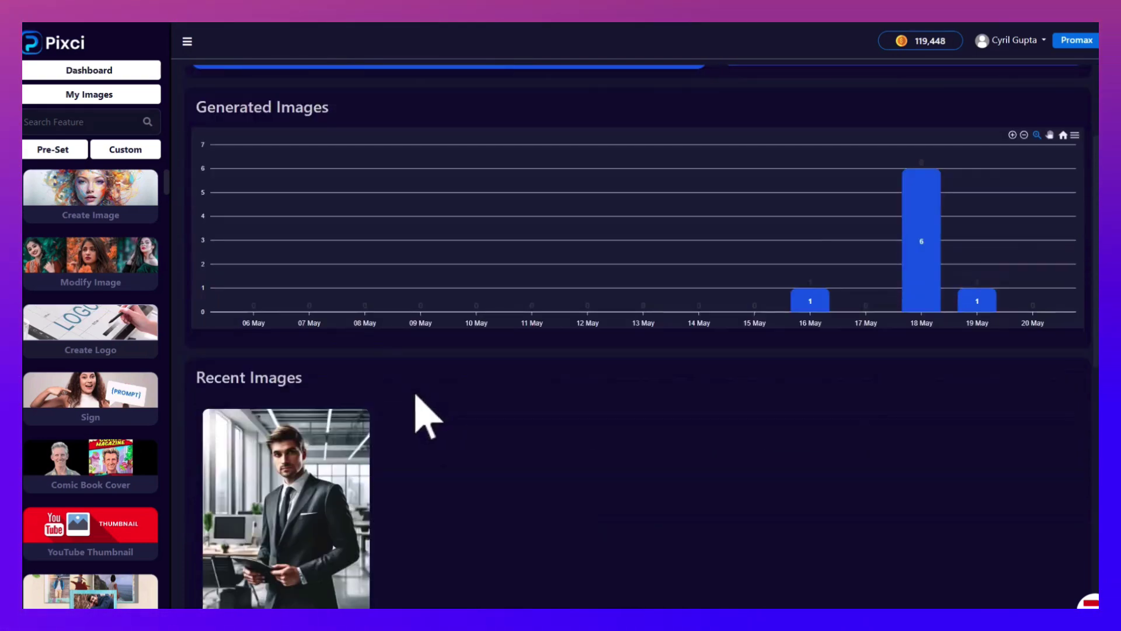
pyautogui.scroll(-2, 319, 408)
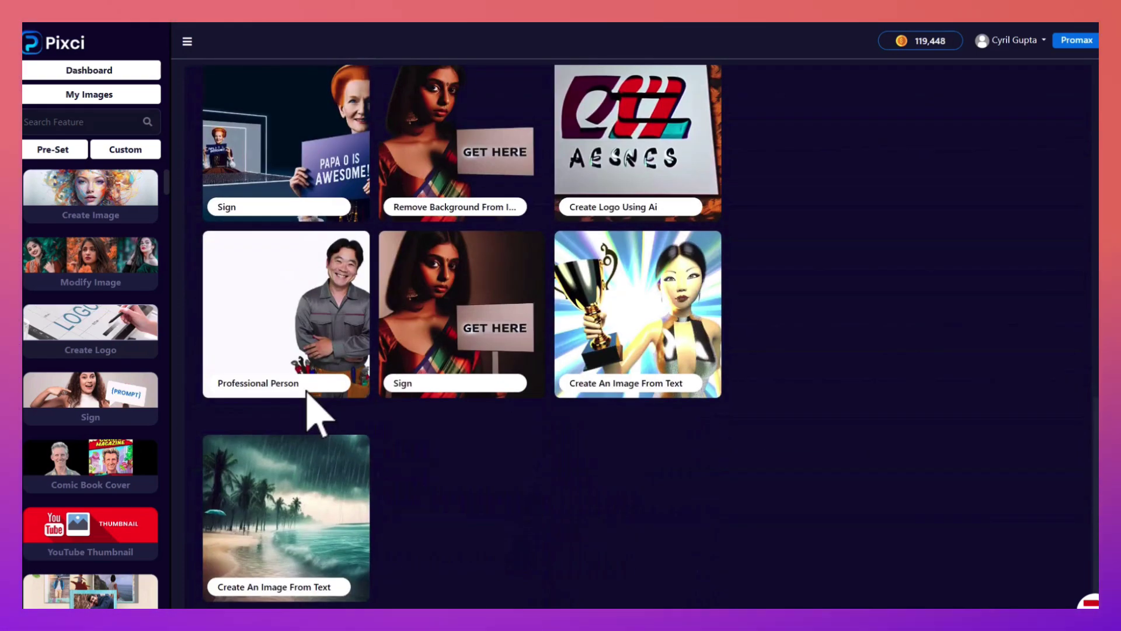
pyautogui.scroll(10, 318, 408)
pyautogui.scroll(-2, 283, 496)
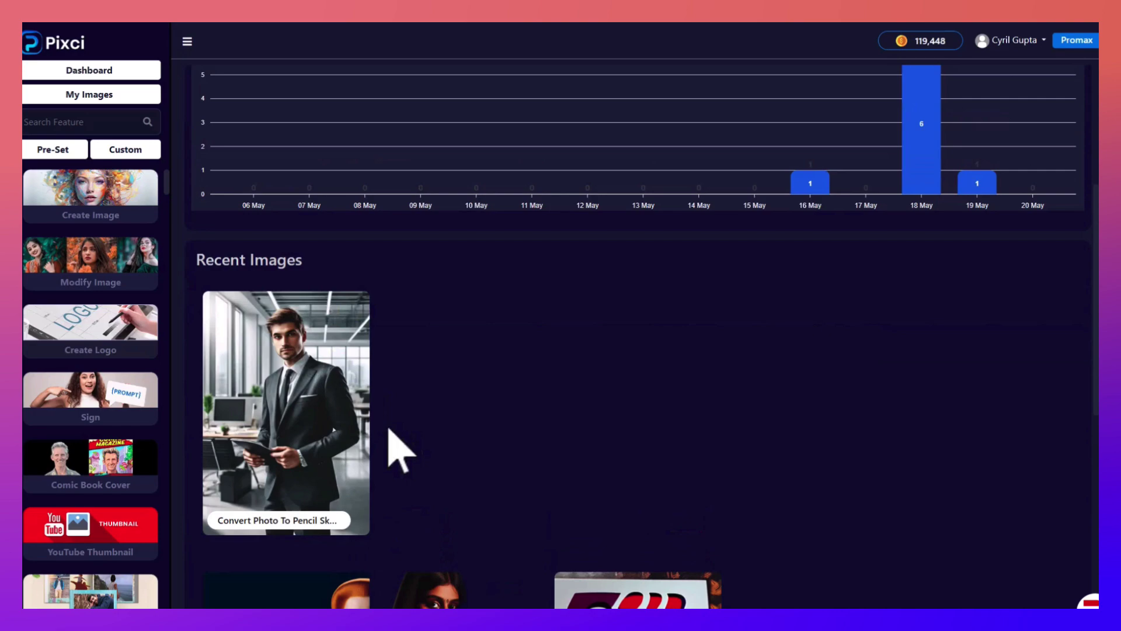
# Review the pencil-sketch image of the man in a suit, then return to the Dashboard
pyautogui.click(341, 415)
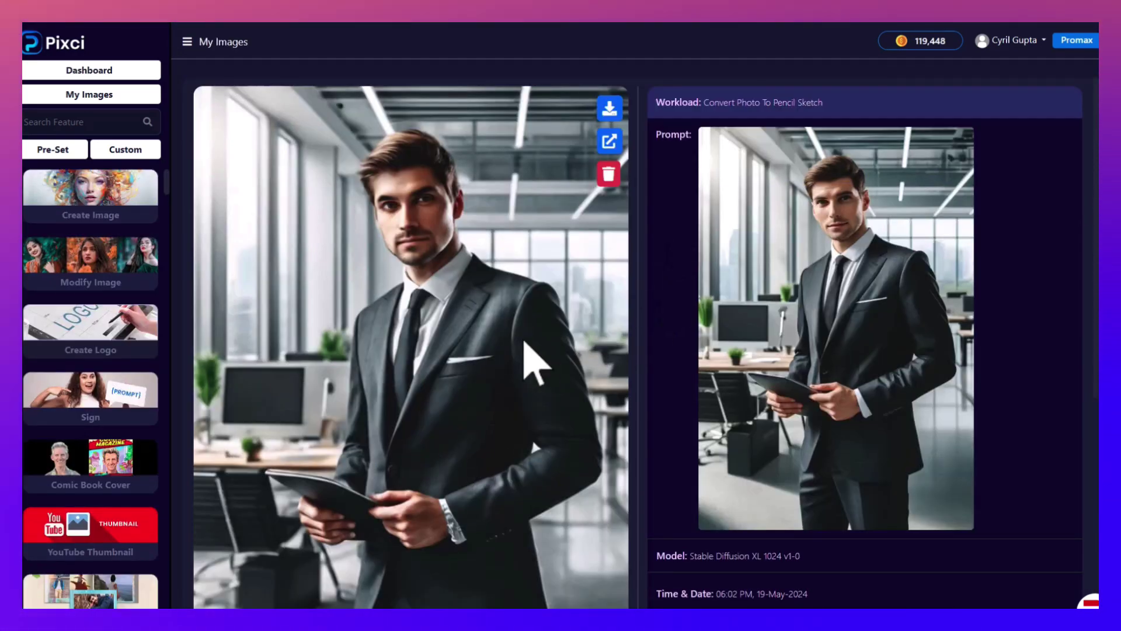
pyautogui.scroll(-6, 489, 362)
pyautogui.scroll(2, 490, 362)
pyautogui.scroll(-2, 432, 393)
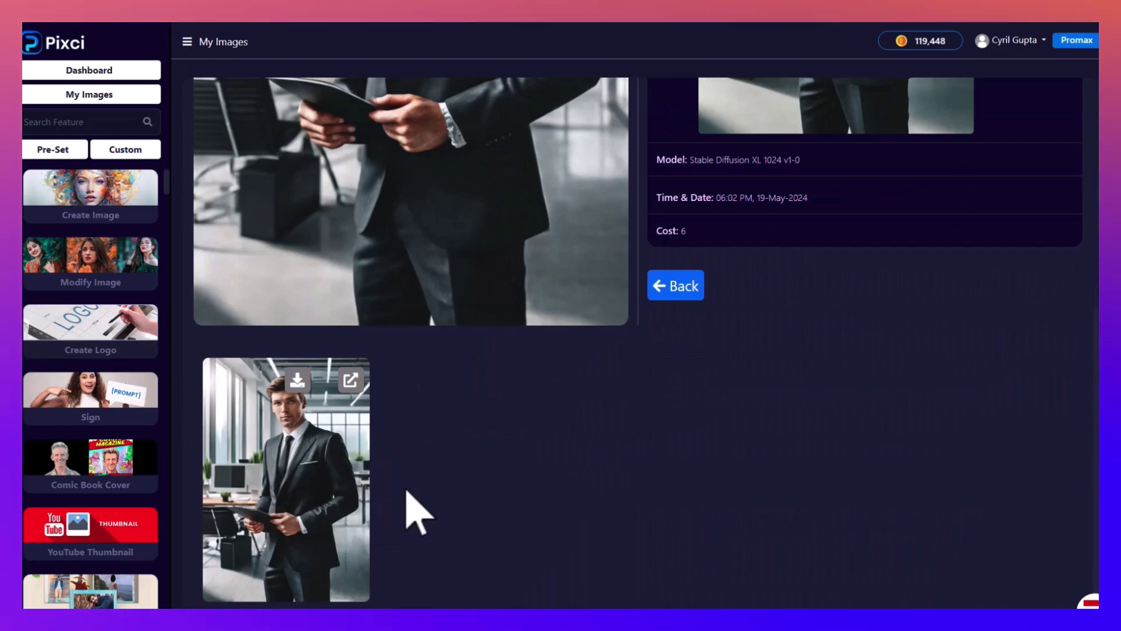
pyautogui.scroll(7, 345, 526)
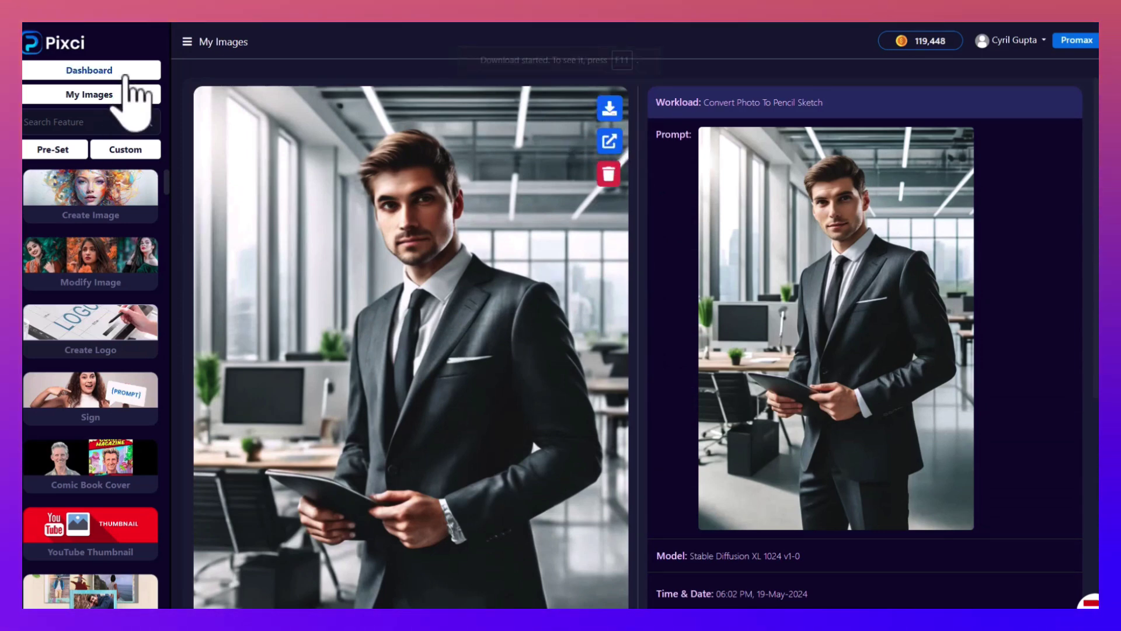
pyautogui.click(126, 75)
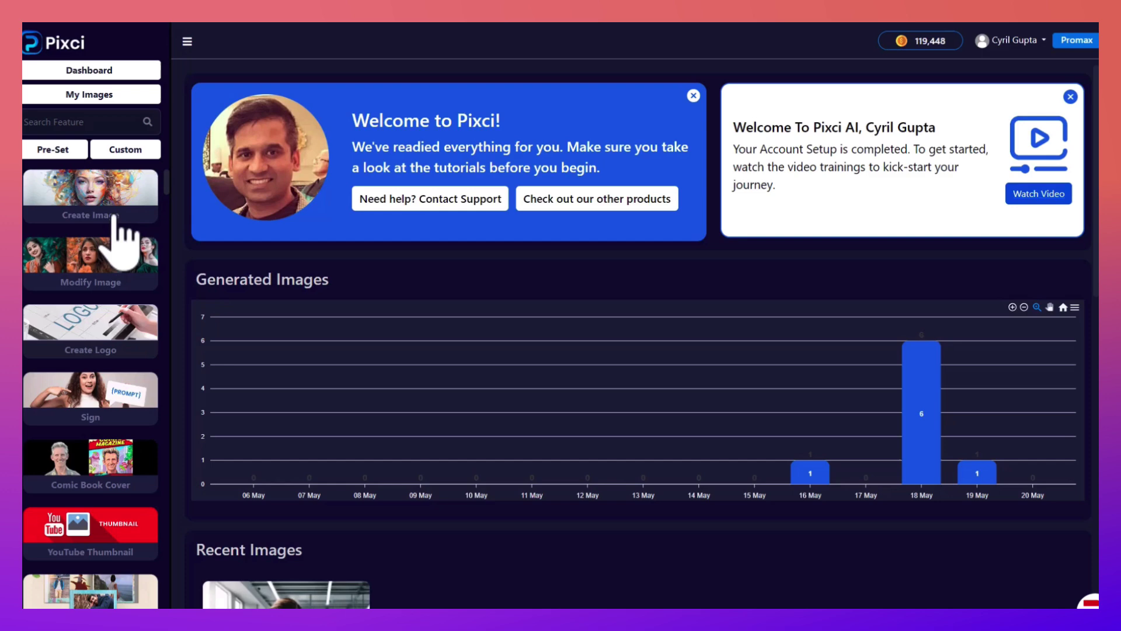
# Start Create Image and browse the AI model list, keeping Dall-E 3 selected
pyautogui.click(114, 217)
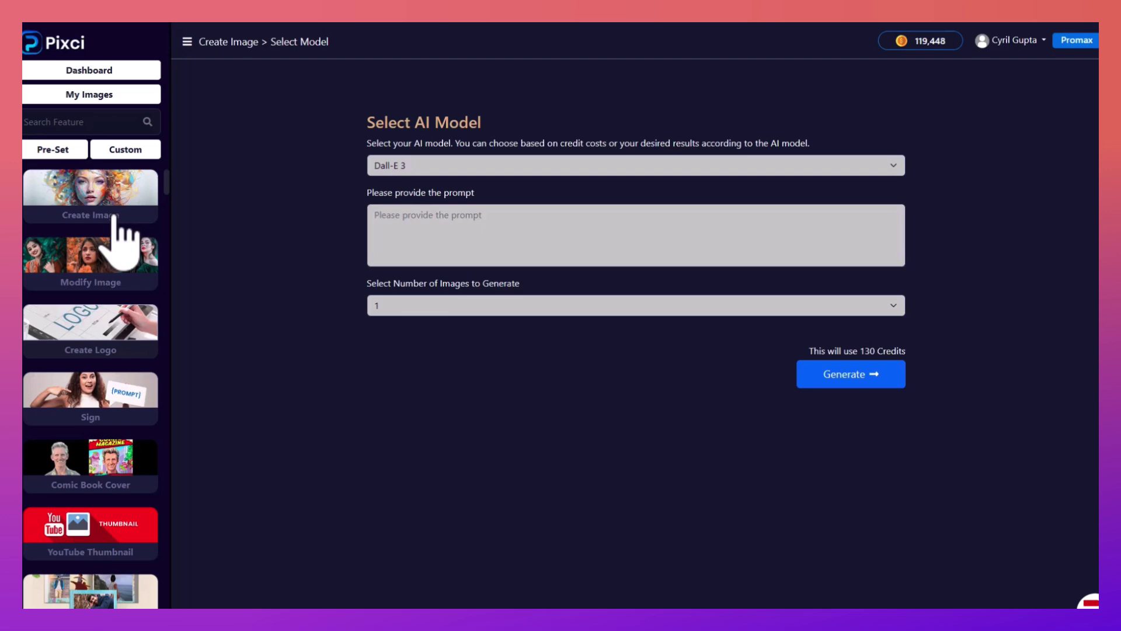
pyautogui.click(458, 170)
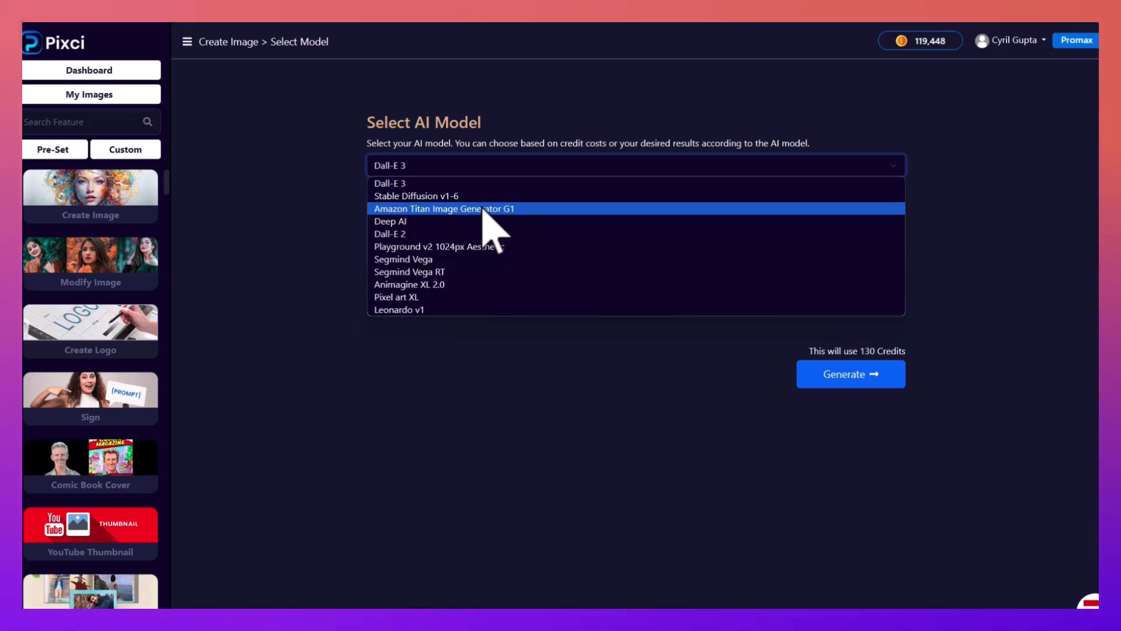
pyautogui.click(234, 257)
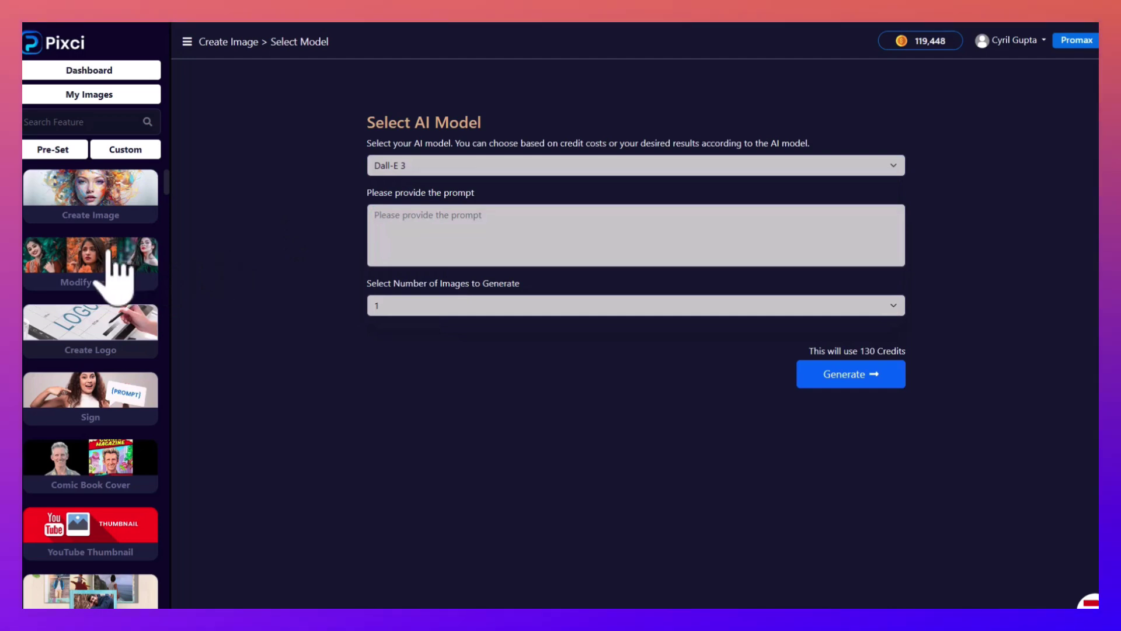
pyautogui.click(373, 166)
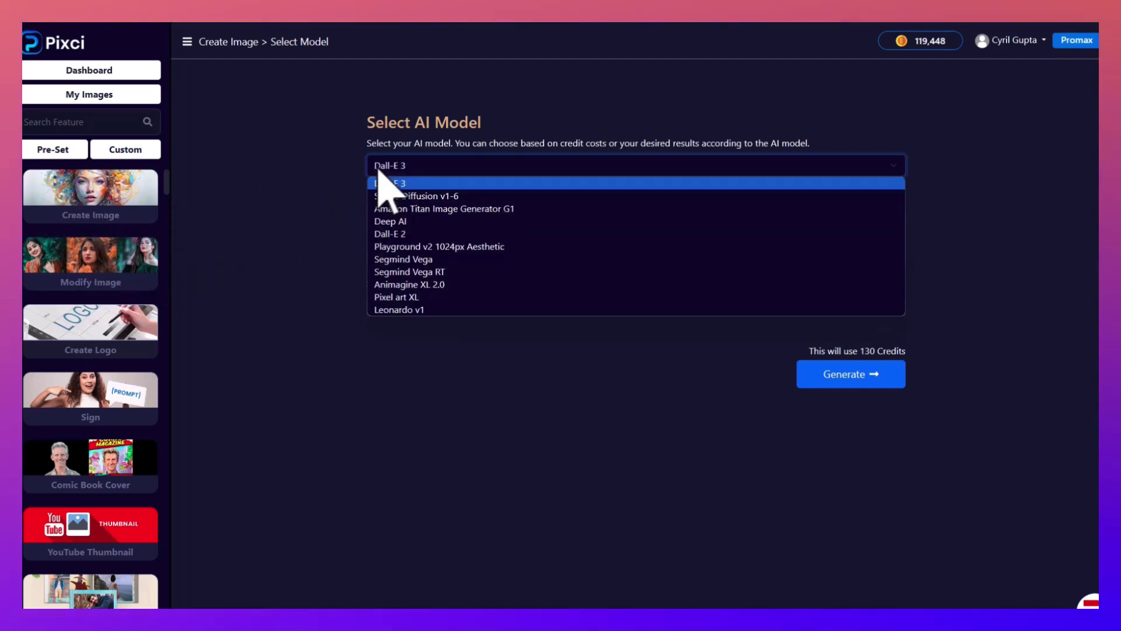
pyautogui.click(318, 221)
pyautogui.scroll(-3, 95, 280)
pyautogui.scroll(3, 110, 300)
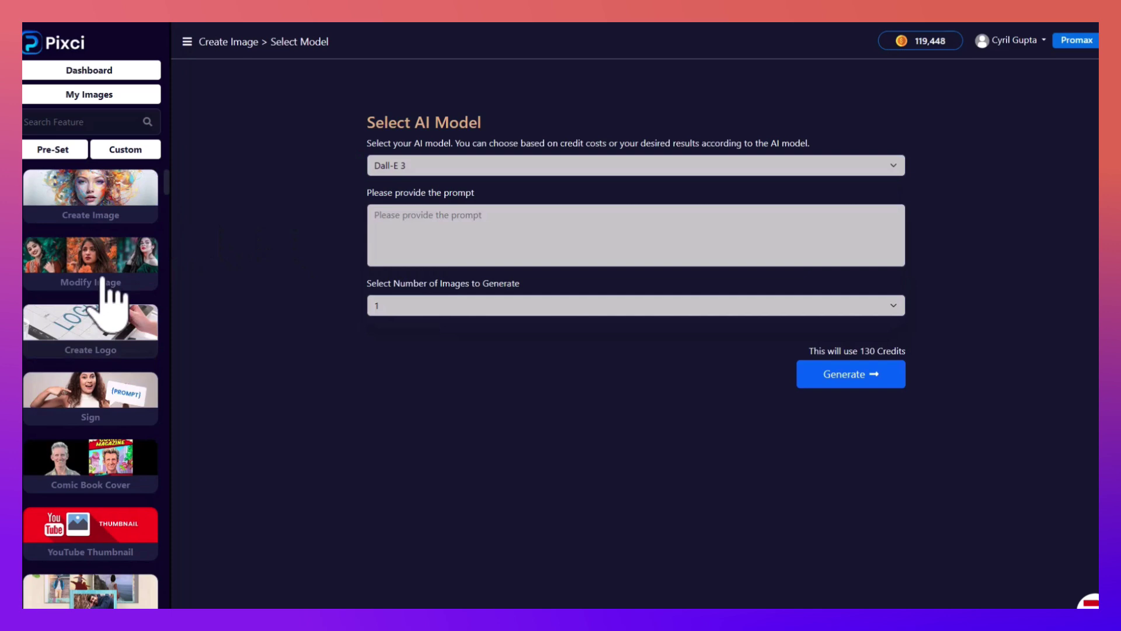
pyautogui.scroll(-4, 112, 300)
pyautogui.scroll(4, 114, 292)
pyautogui.scroll(-3, 114, 297)
pyautogui.scroll(3, 114, 298)
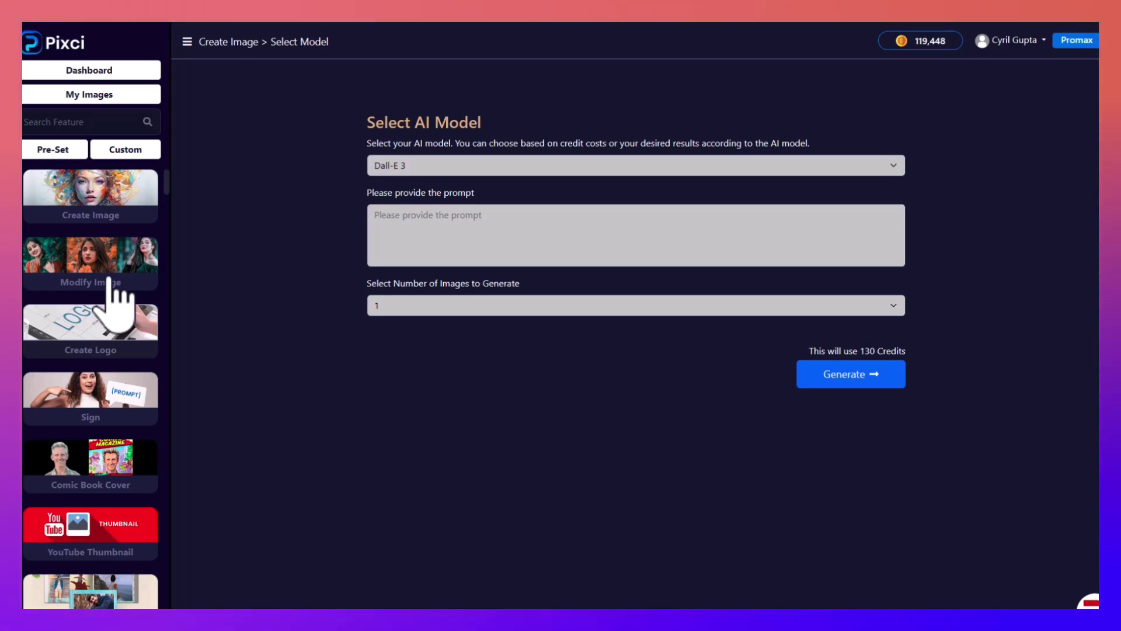
pyautogui.scroll(-1, 117, 280)
pyautogui.scroll(1, 120, 280)
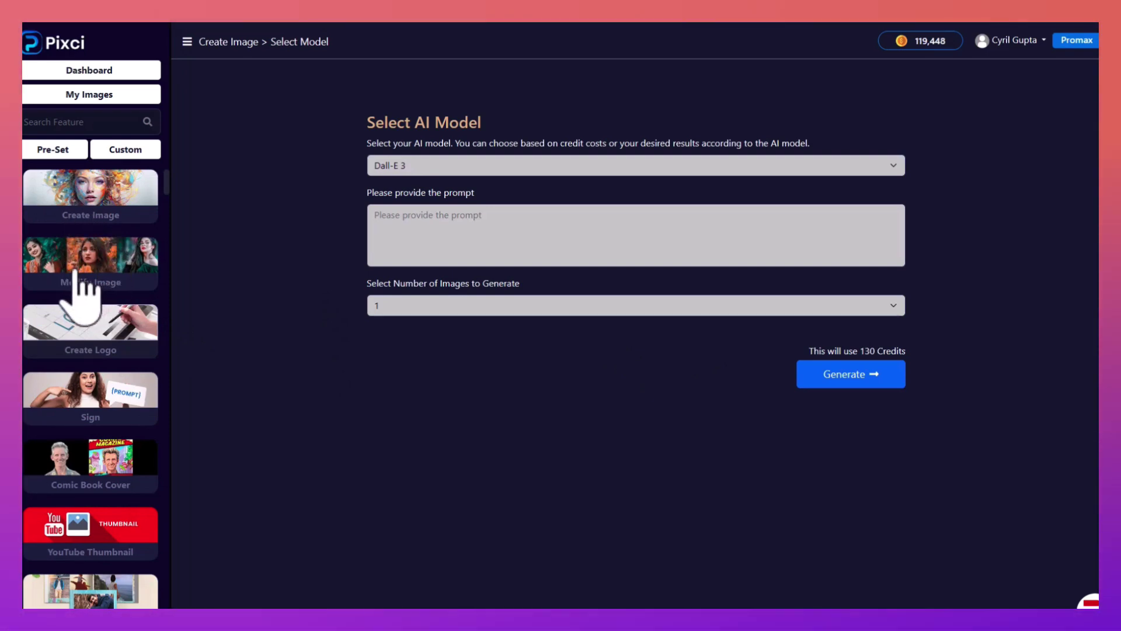
pyautogui.scroll(-2, 85, 292)
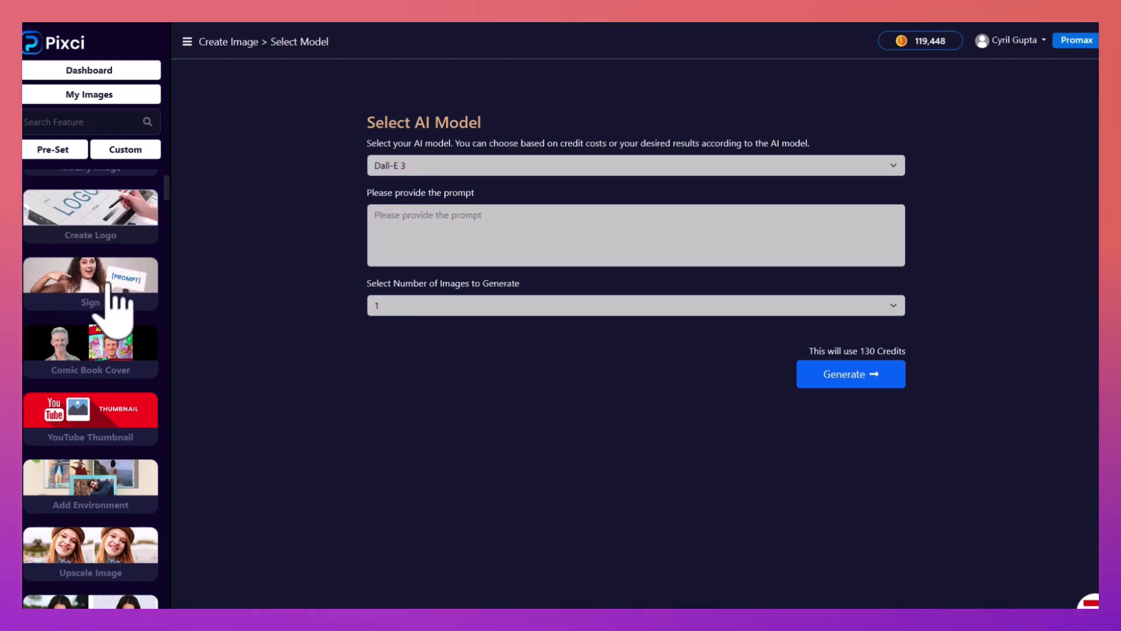
pyautogui.scroll(-1, 130, 306)
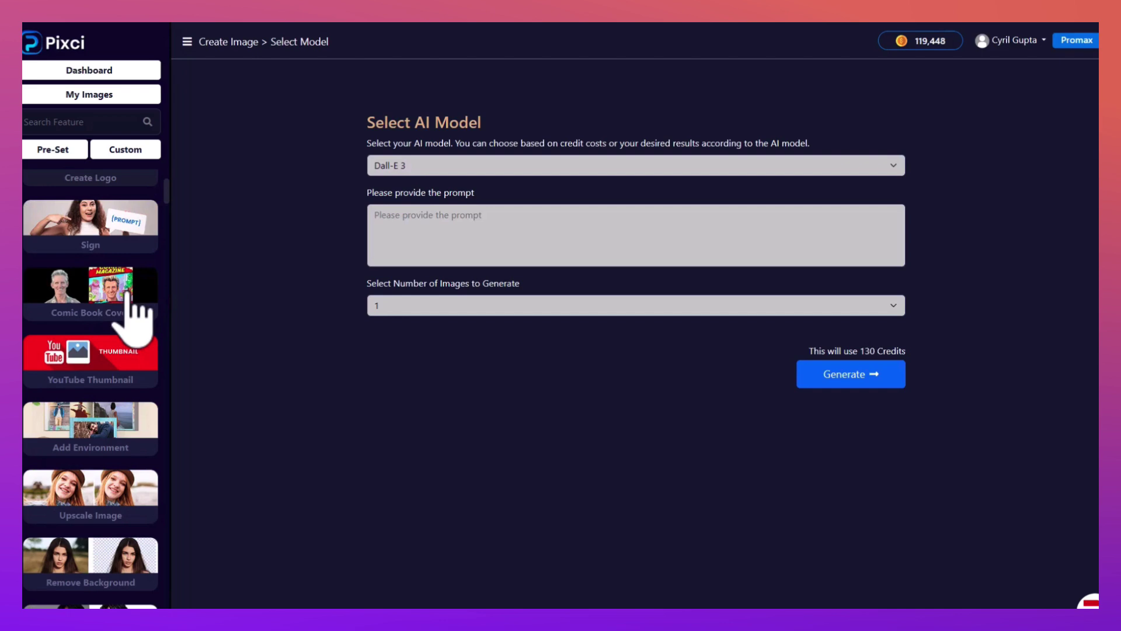
pyautogui.scroll(-1, 89, 319)
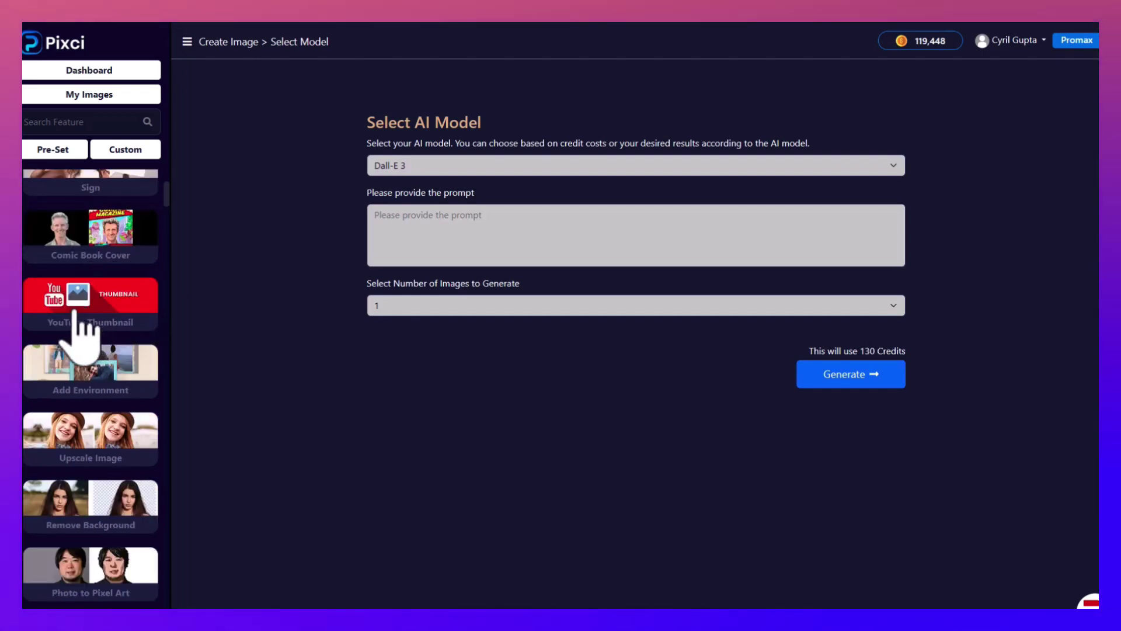
pyautogui.scroll(-2, 85, 330)
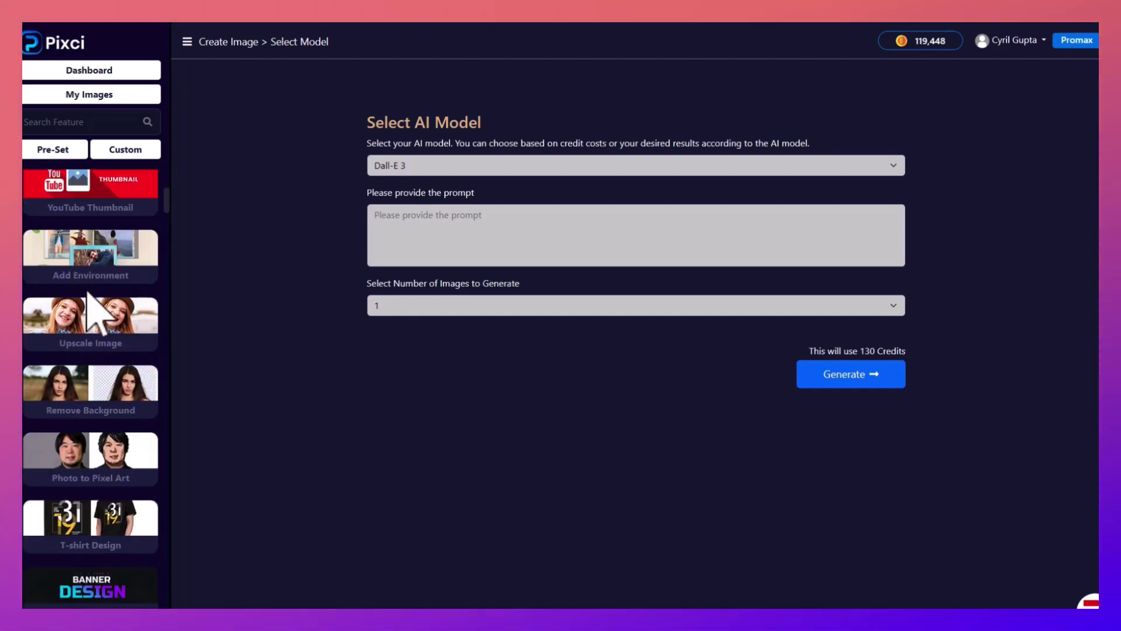
pyautogui.scroll(-2, 93, 318)
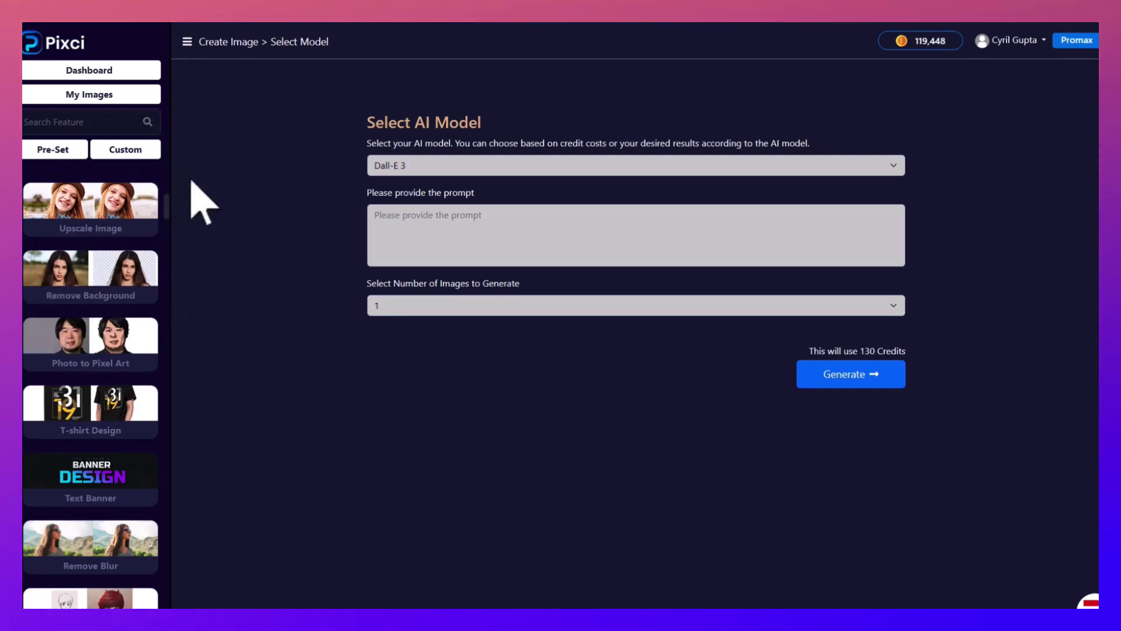
pyautogui.scroll(-1, 88, 318)
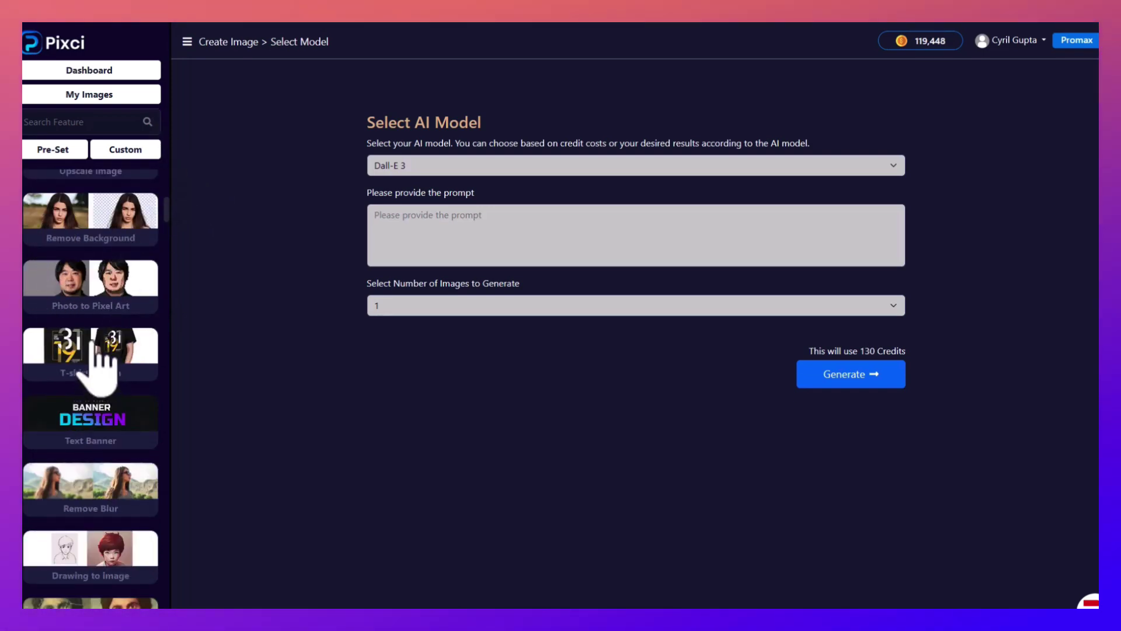
pyautogui.scroll(-2, 120, 316)
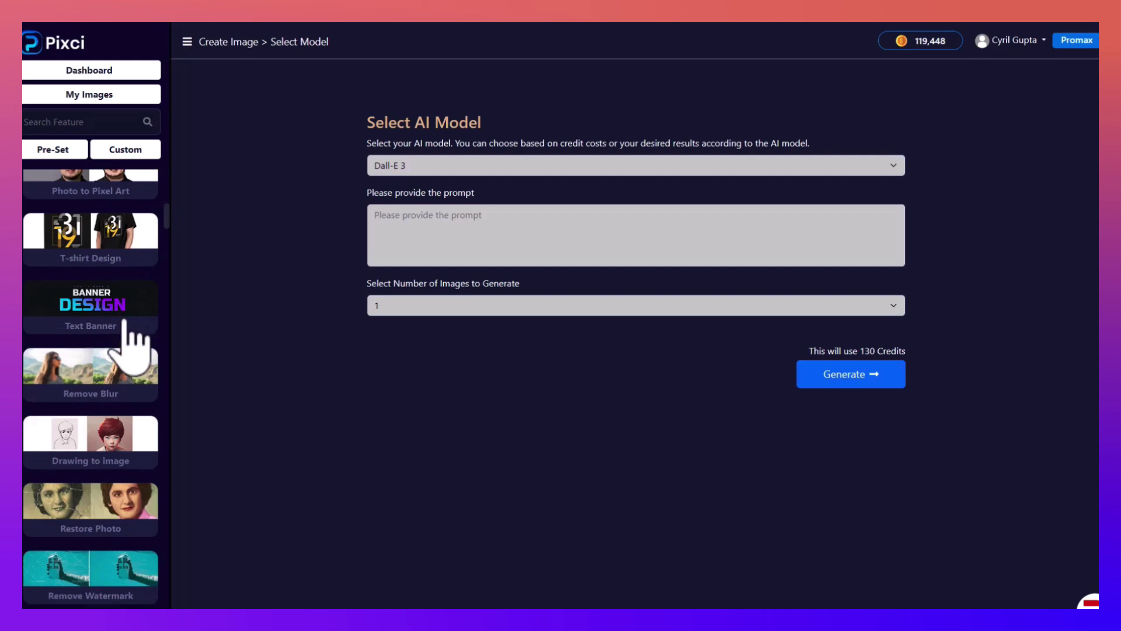
pyautogui.scroll(-1, 93, 318)
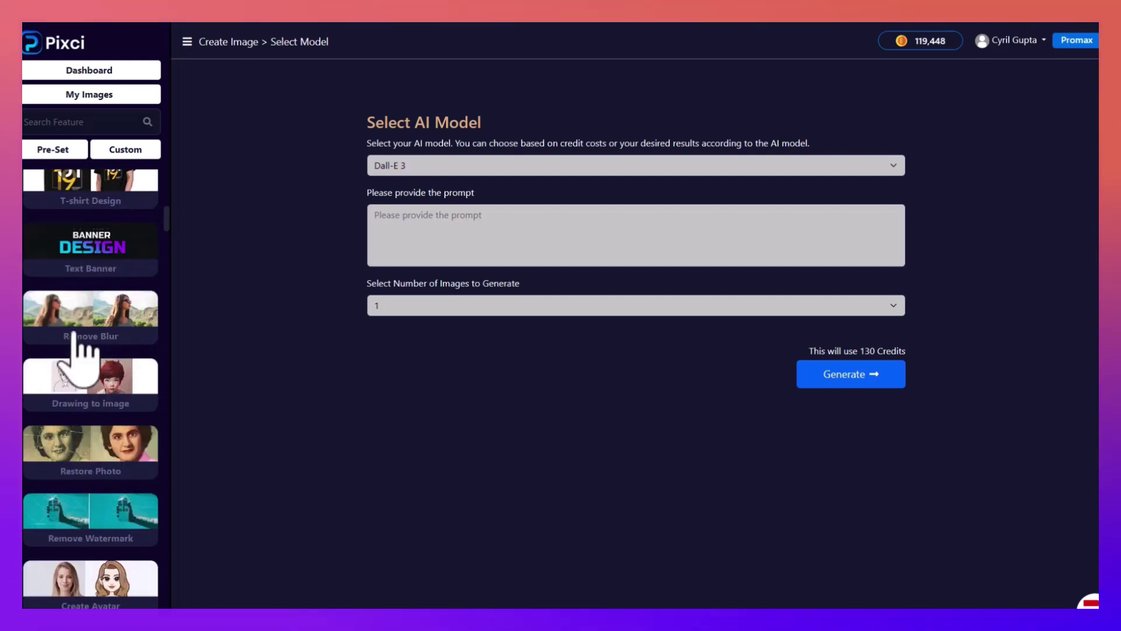
pyautogui.scroll(-2, 100, 339)
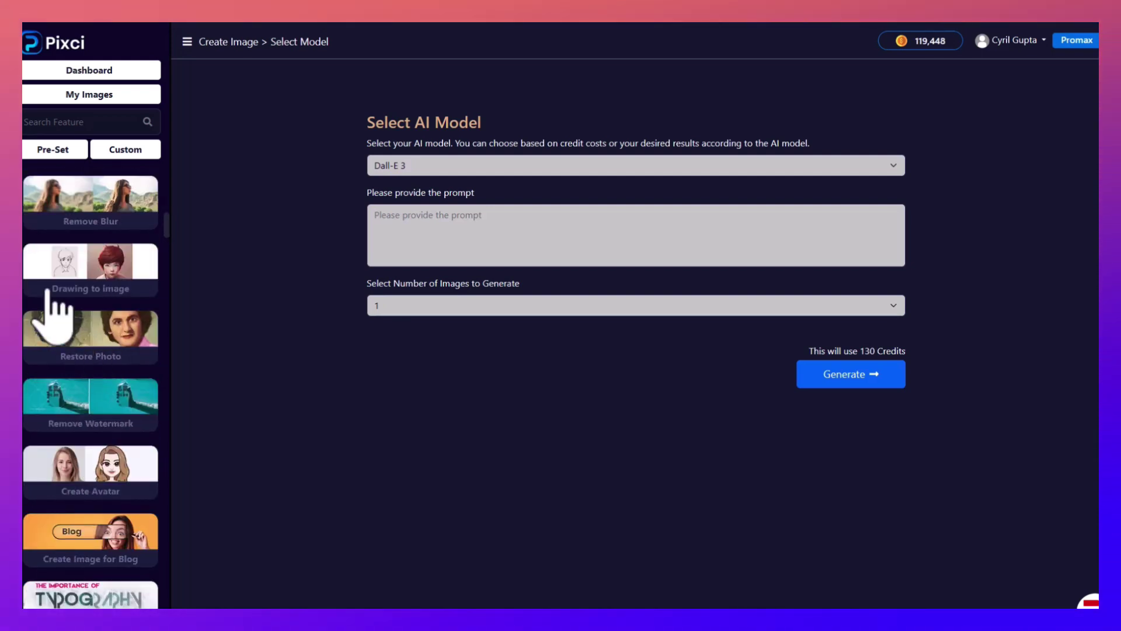
pyautogui.scroll(-2, 49, 291)
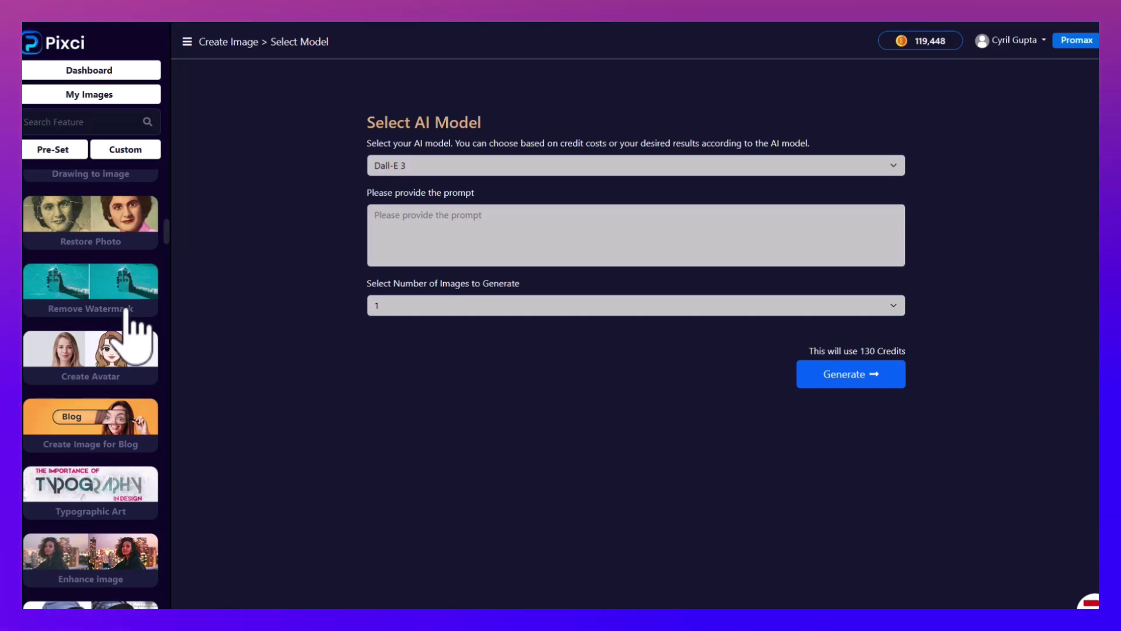
# Scroll through every Pre-Set feature card in the sidebar, then back toward the top
pyautogui.scroll(-2, 99, 318)
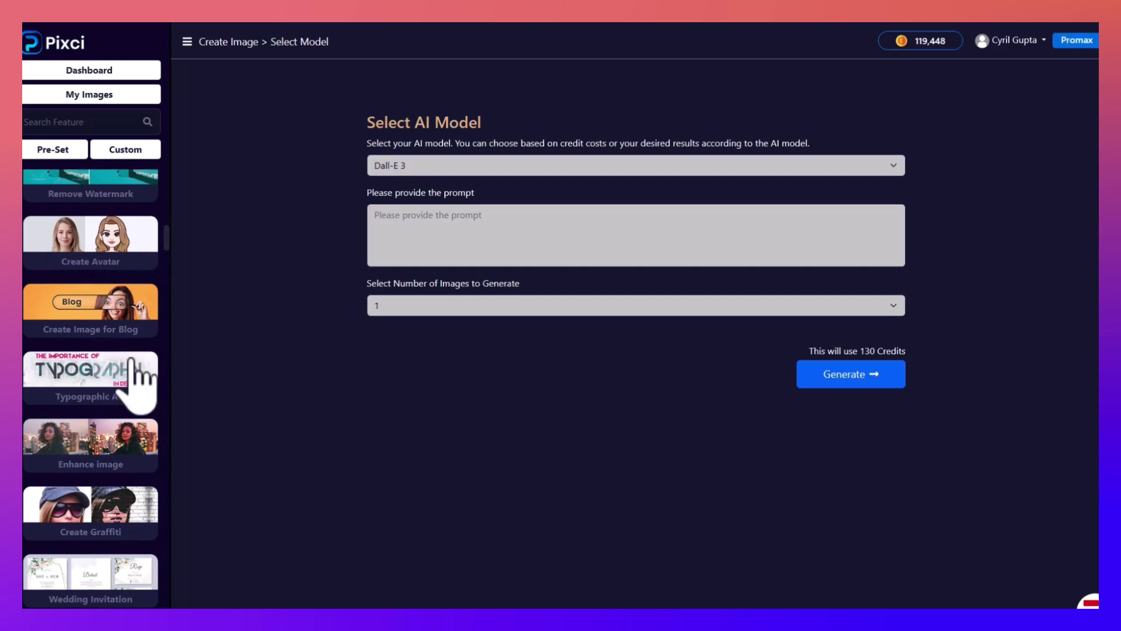
pyautogui.scroll(-1, 125, 351)
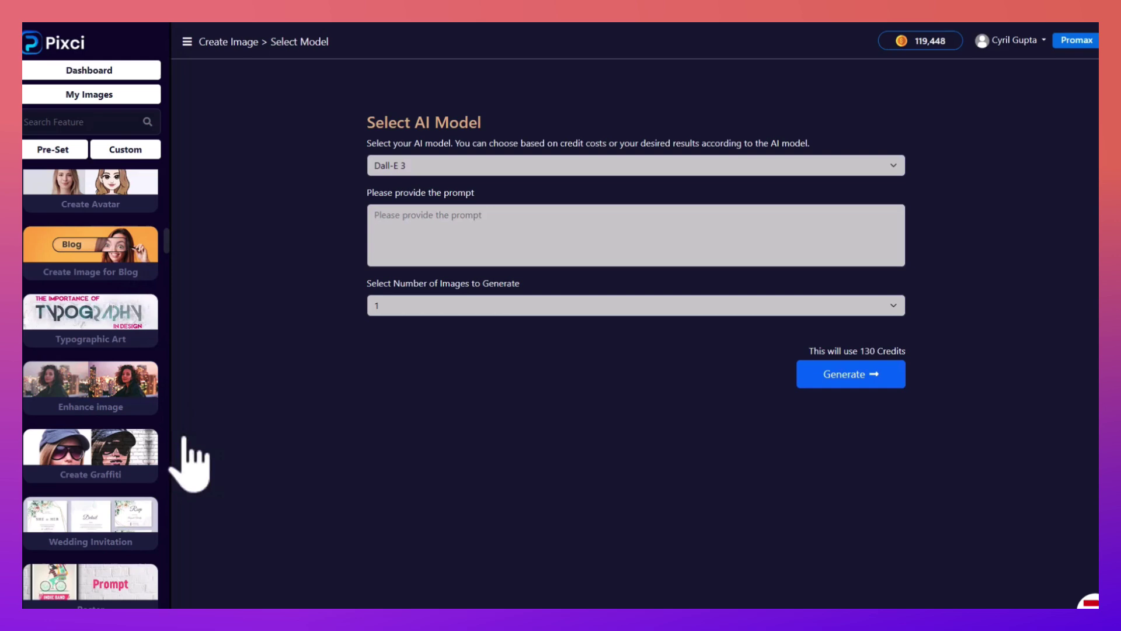
pyautogui.scroll(-1, 111, 356)
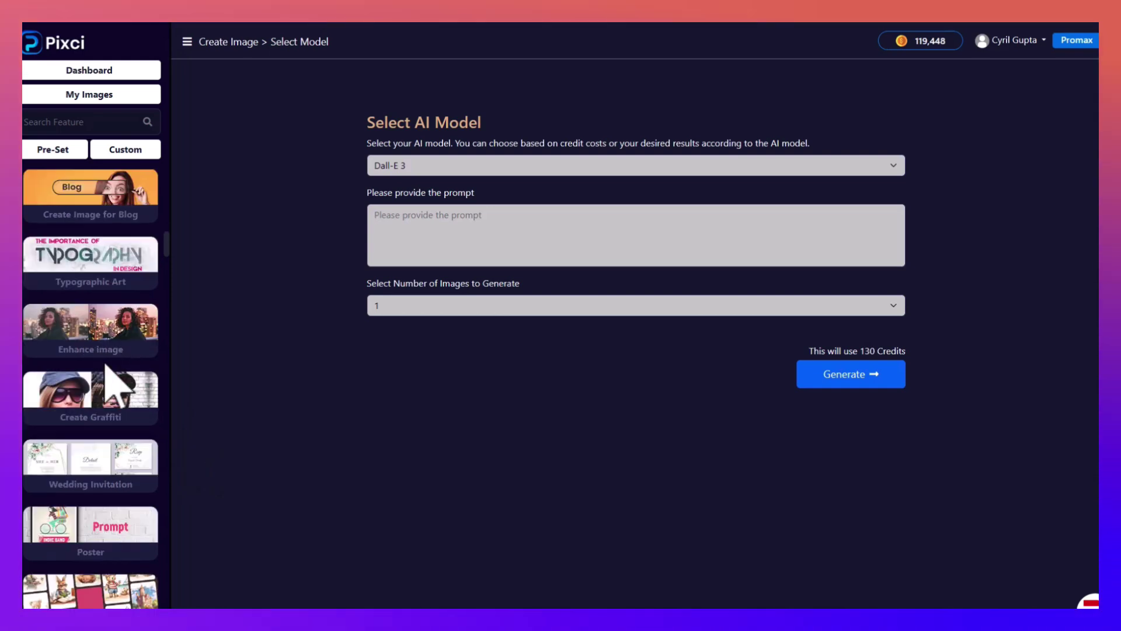
pyautogui.scroll(-2, 106, 364)
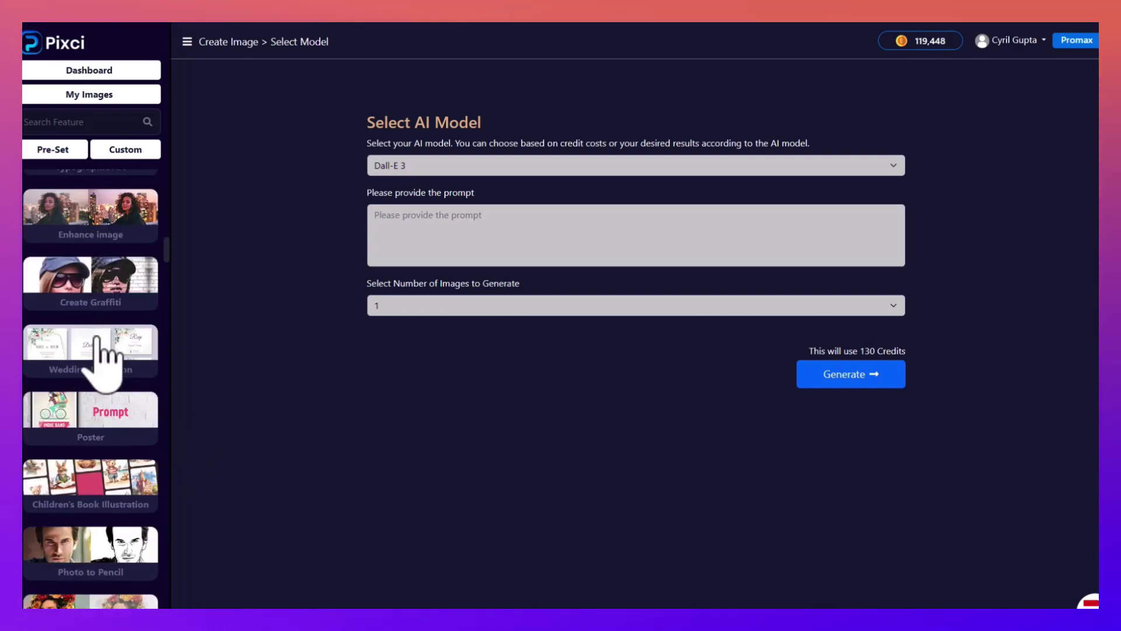
pyautogui.scroll(-3, 91, 338)
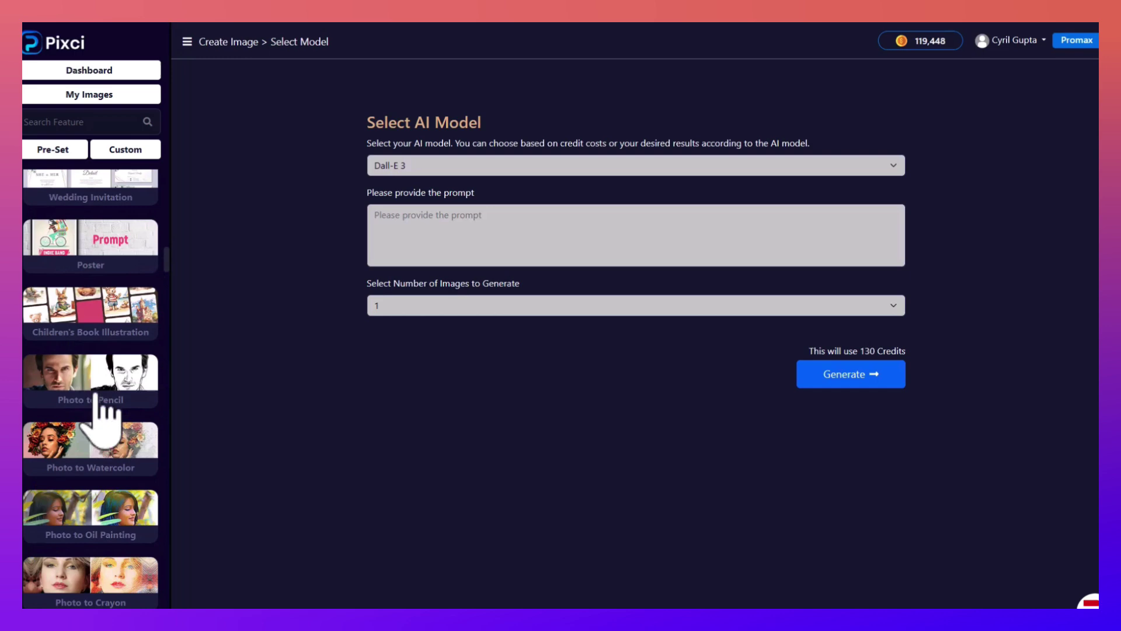
pyautogui.scroll(-1, 87, 380)
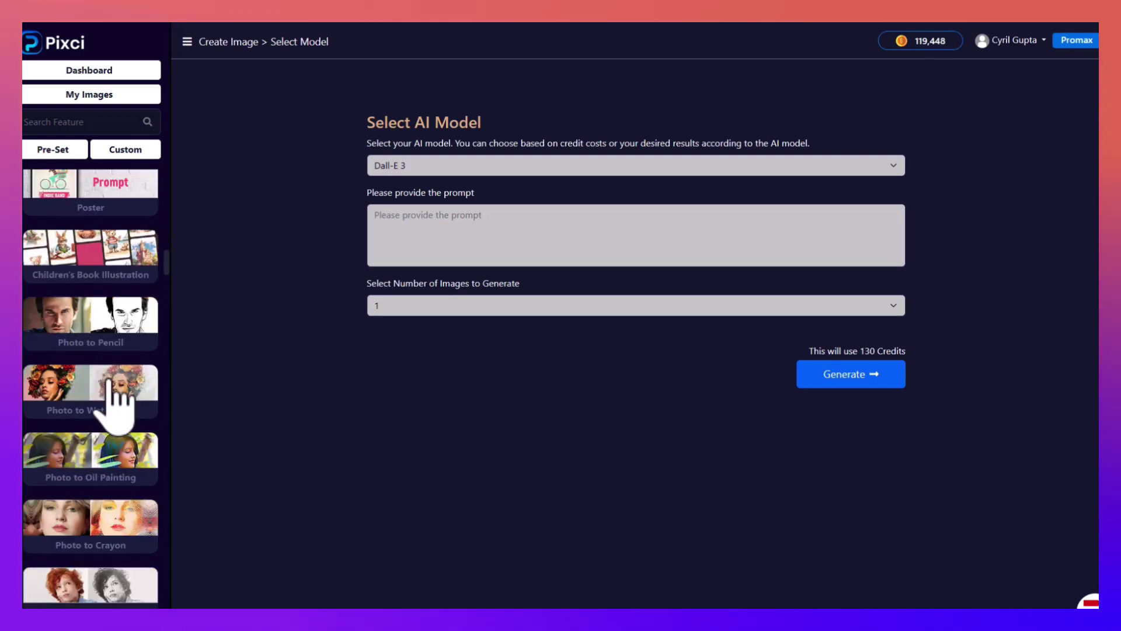
pyautogui.scroll(-3, 112, 426)
pyautogui.scroll(-9, 111, 432)
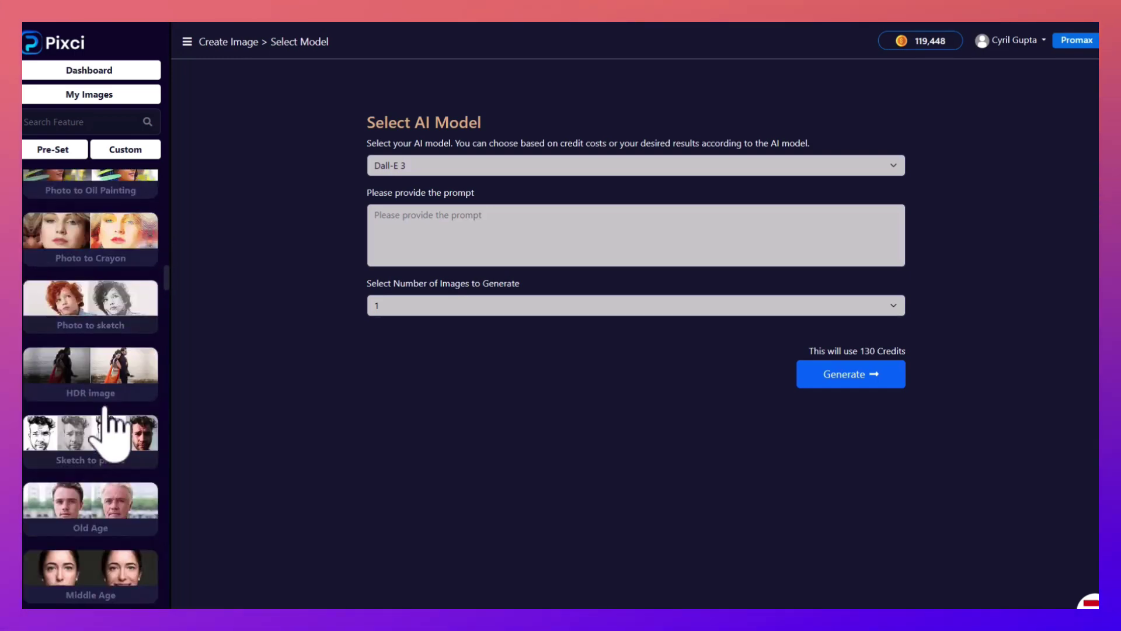
pyautogui.scroll(2, 111, 435)
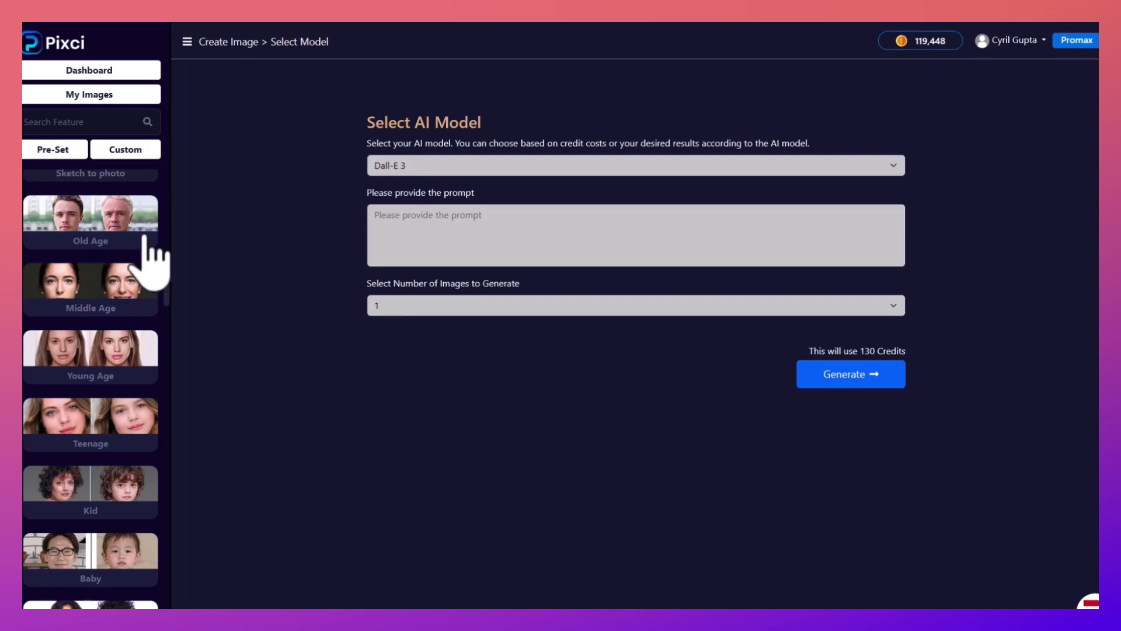
pyautogui.scroll(-3, 70, 338)
pyautogui.scroll(-2, 87, 339)
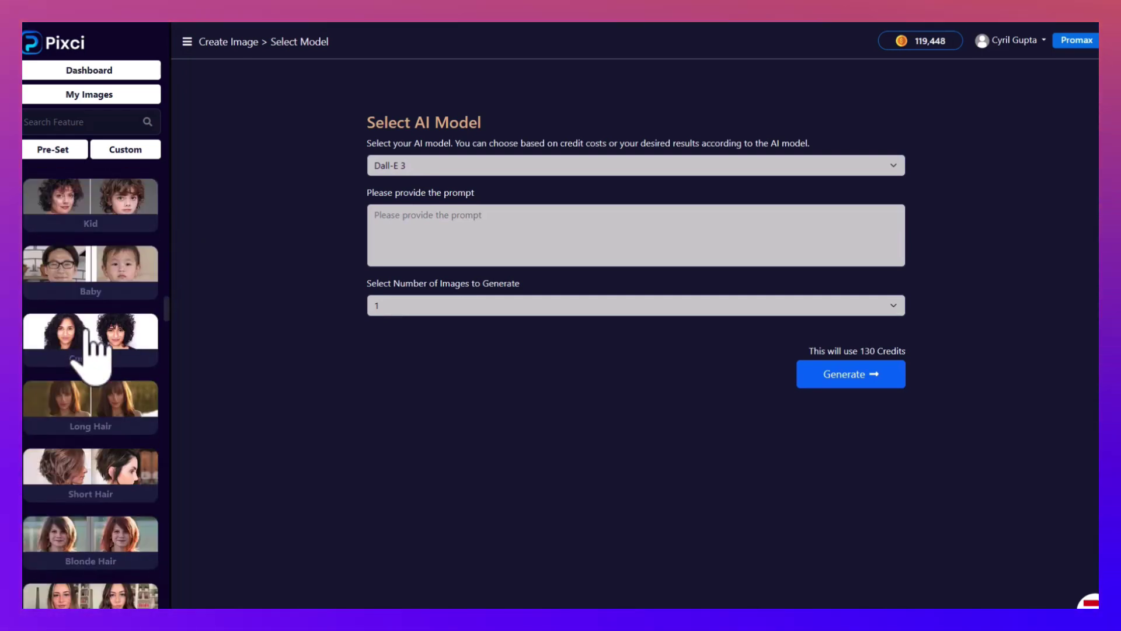
pyautogui.scroll(-5, 117, 575)
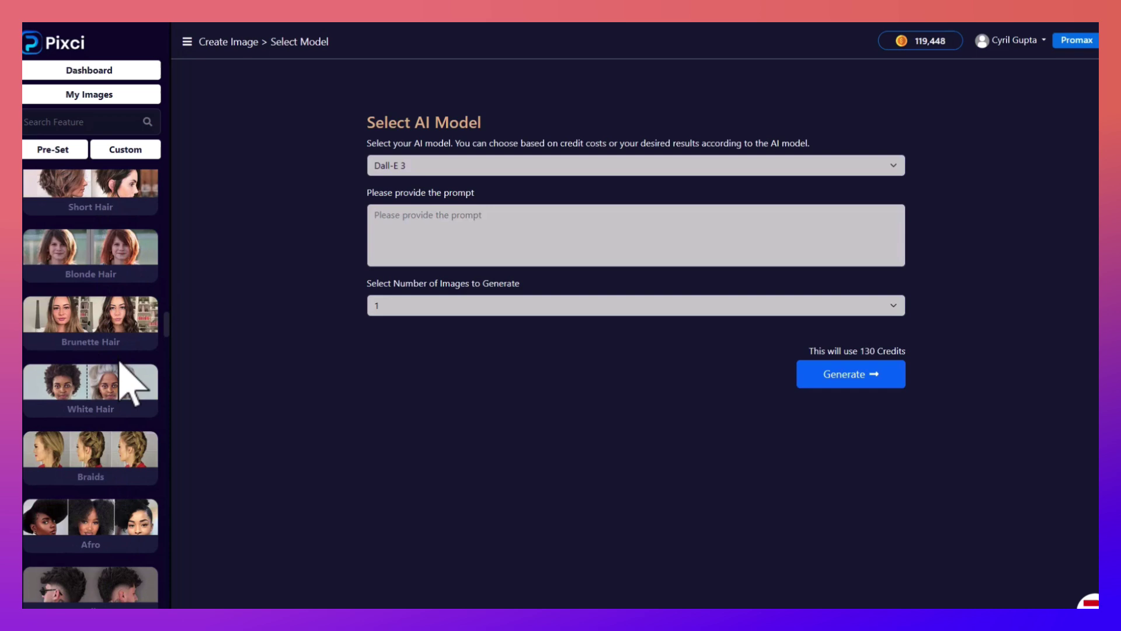
pyautogui.scroll(-7, 123, 380)
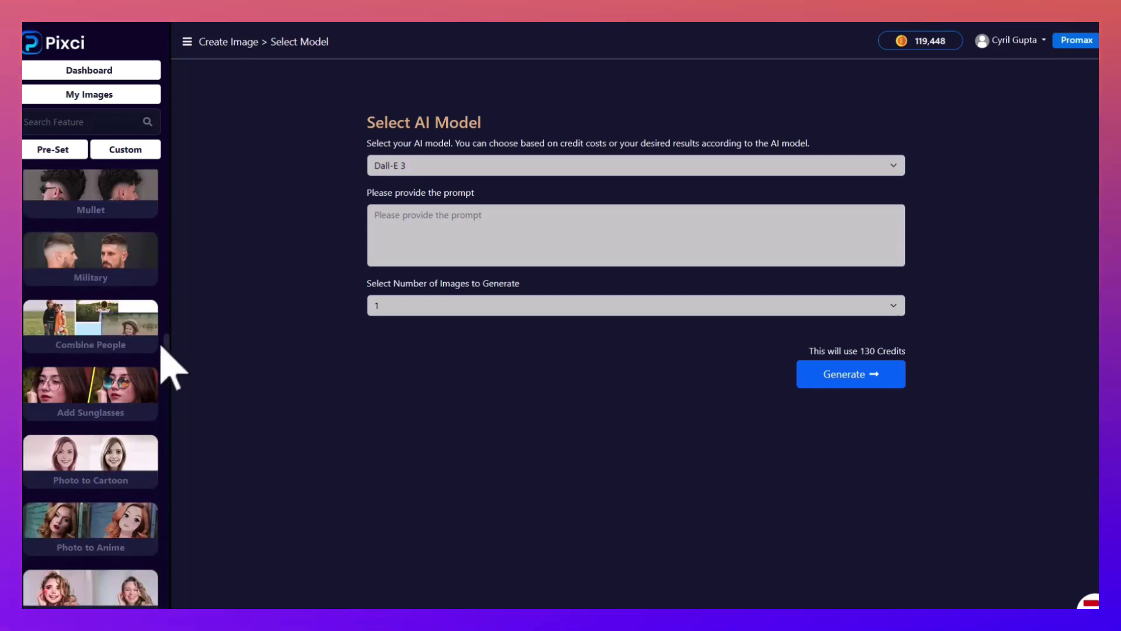
pyautogui.scroll(-3, 121, 371)
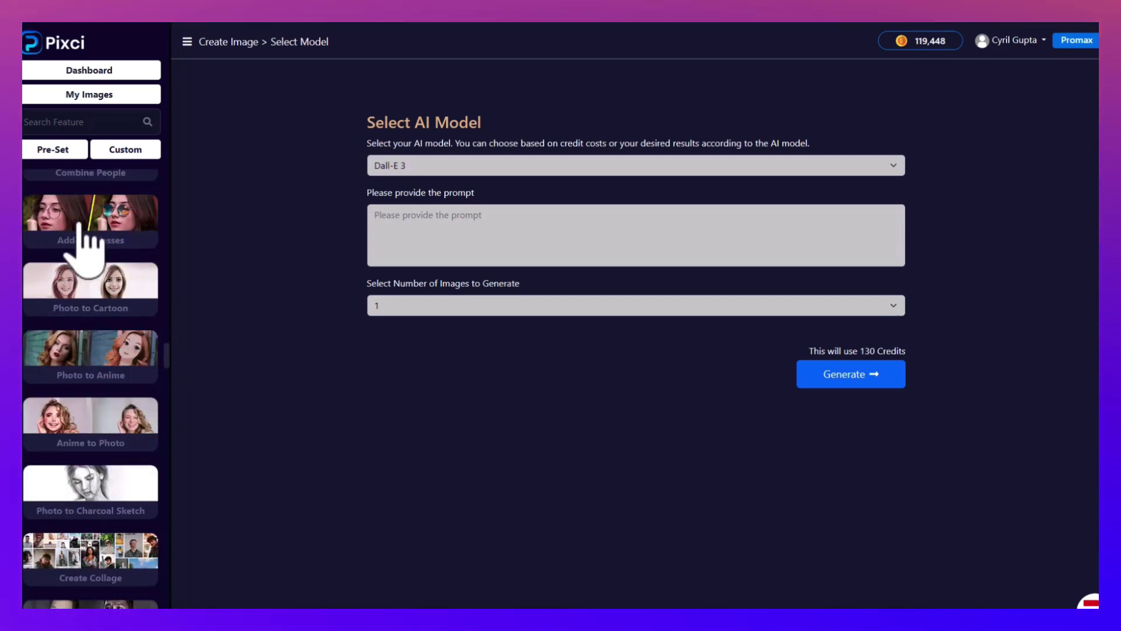
pyautogui.scroll(-2, 82, 333)
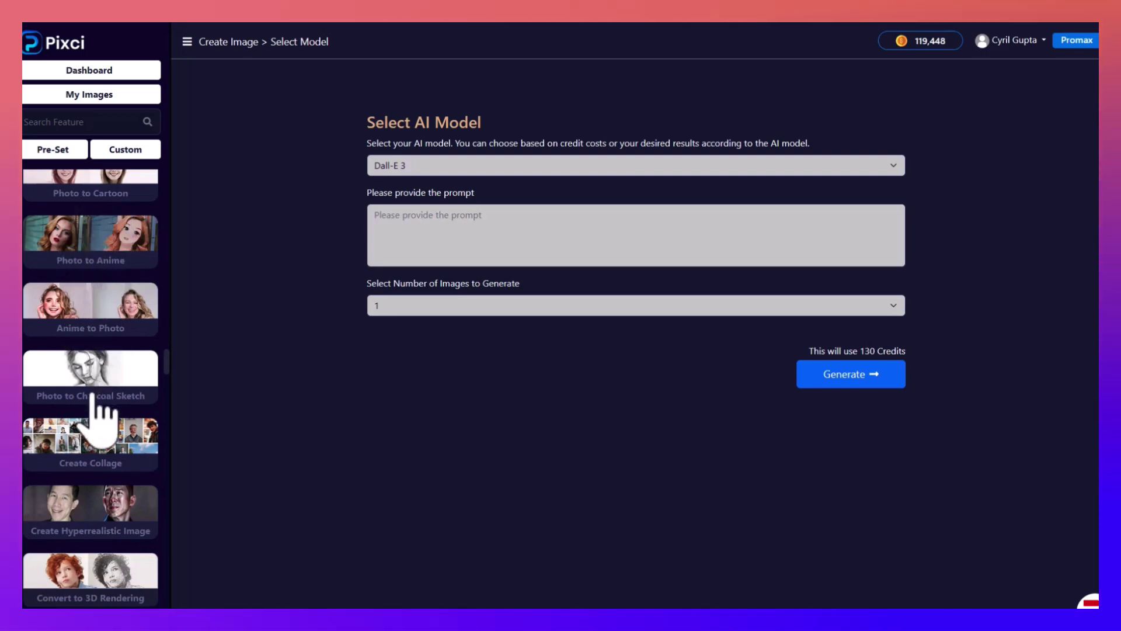
pyautogui.scroll(-9, 94, 411)
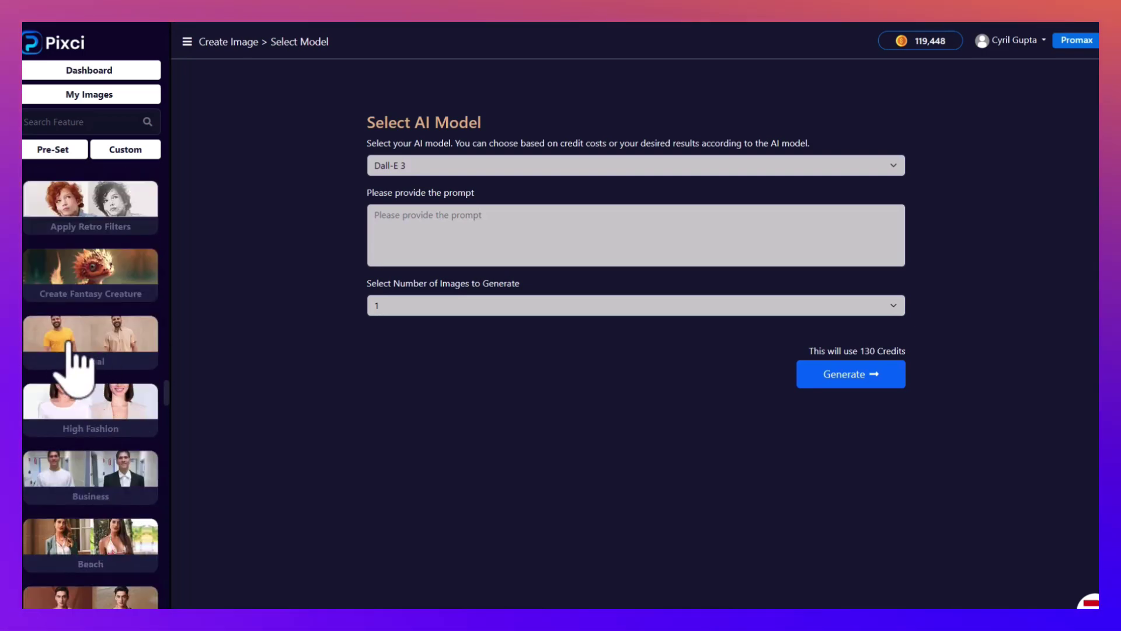
pyautogui.scroll(-2, 105, 348)
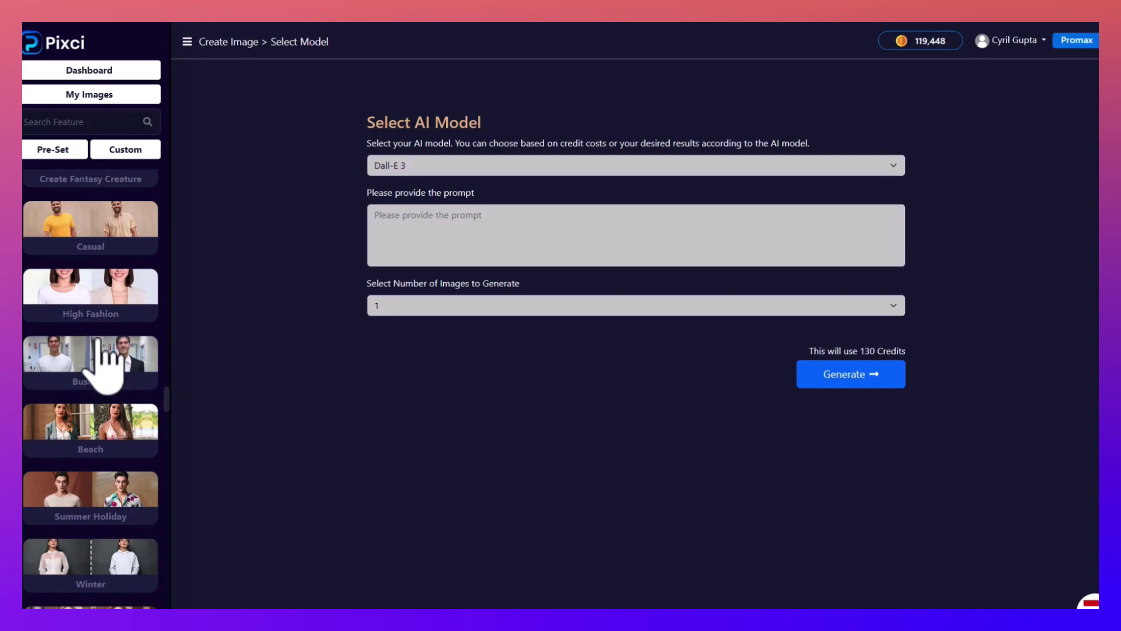
pyautogui.scroll(-2, 99, 350)
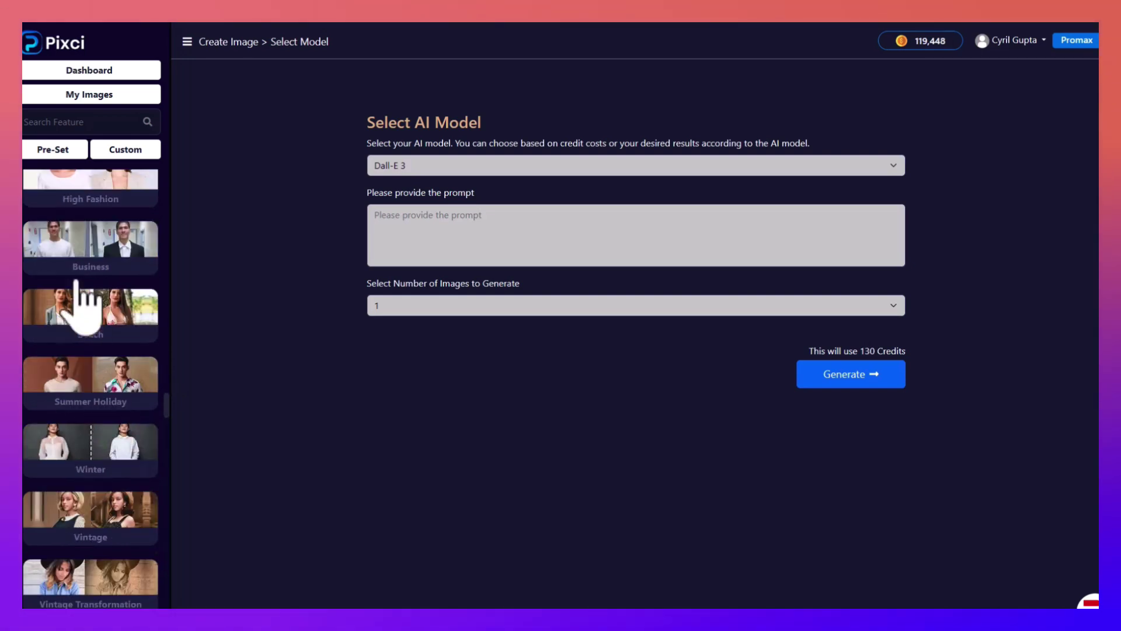
pyautogui.scroll(-2, 90, 362)
pyautogui.scroll(-2, 88, 356)
pyautogui.scroll(-4, 87, 359)
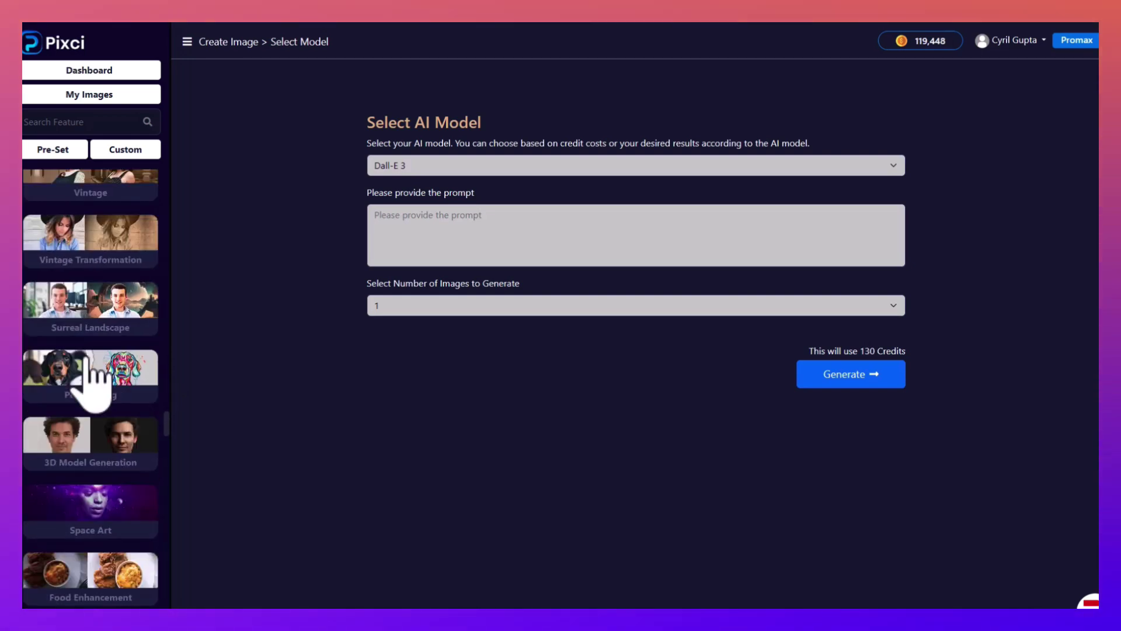
pyautogui.scroll(-2, 91, 408)
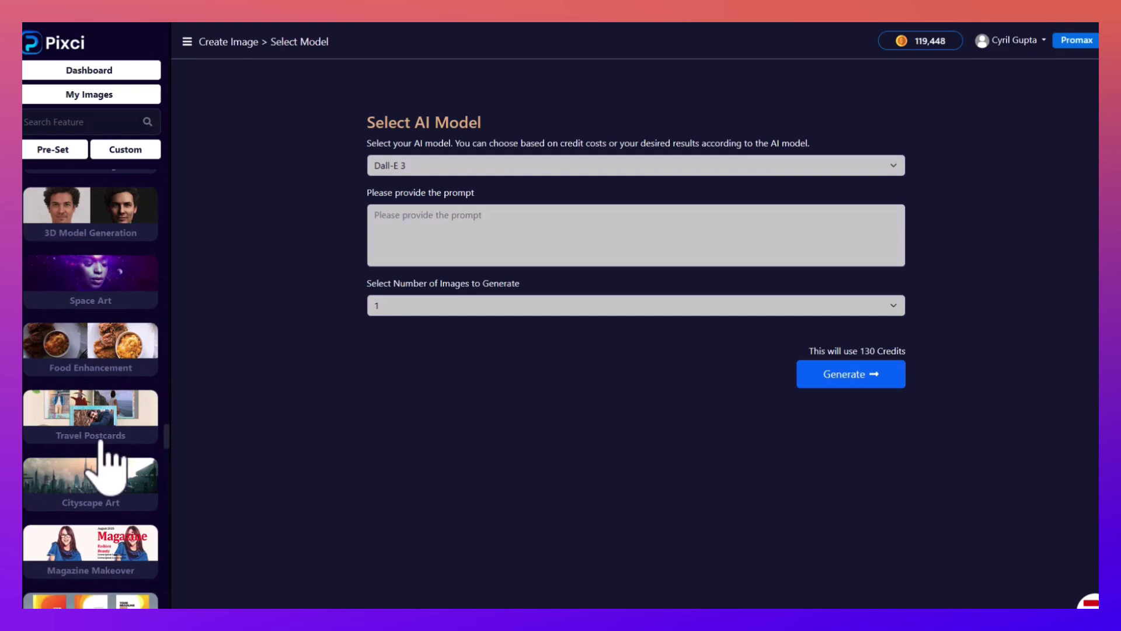
pyautogui.scroll(-1, 87, 443)
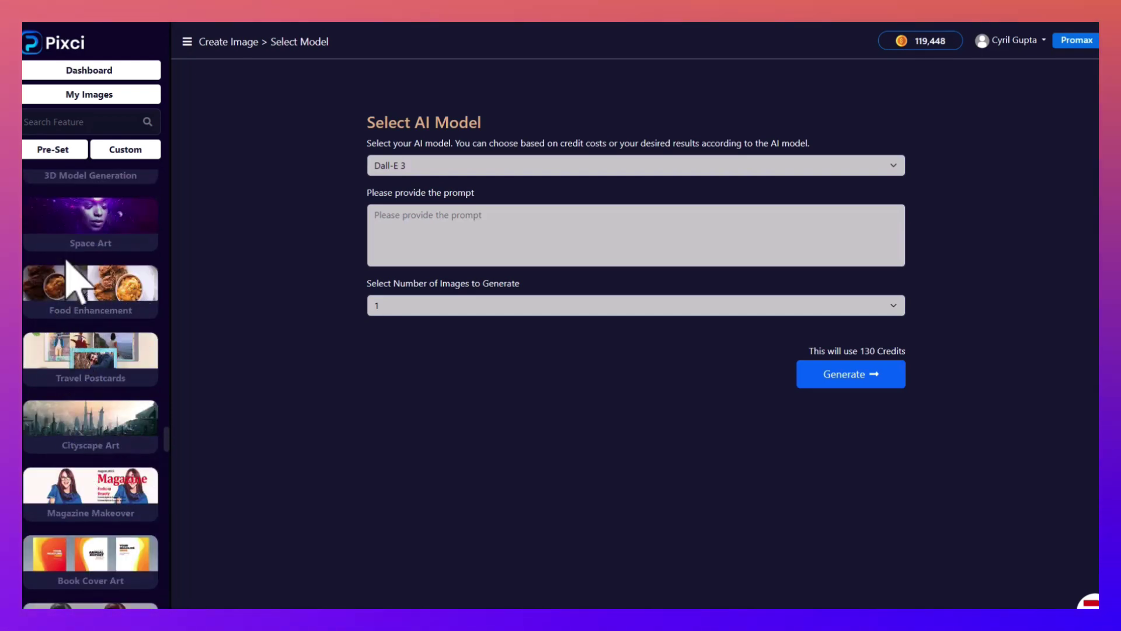
pyautogui.scroll(-6, 88, 344)
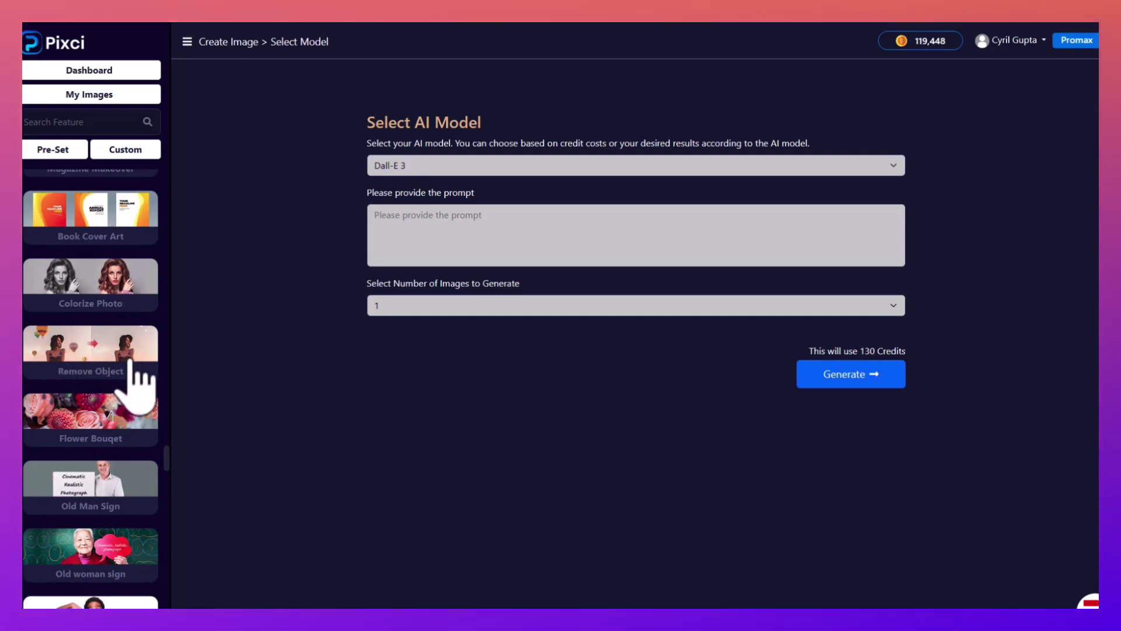
pyautogui.scroll(-4, 134, 414)
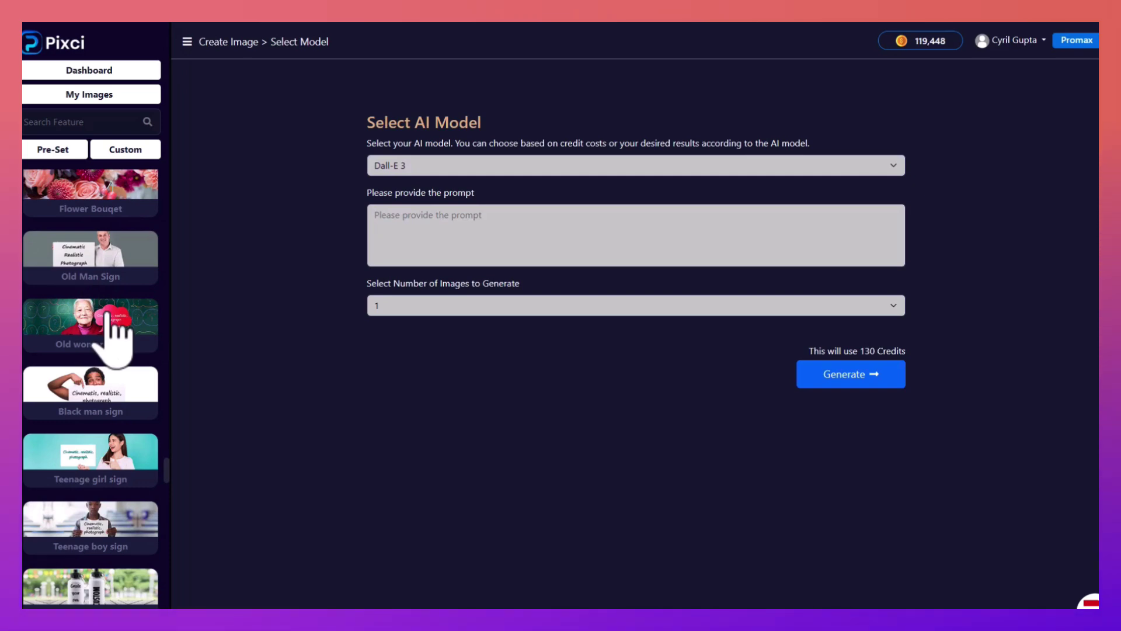
pyautogui.scroll(-6, 111, 309)
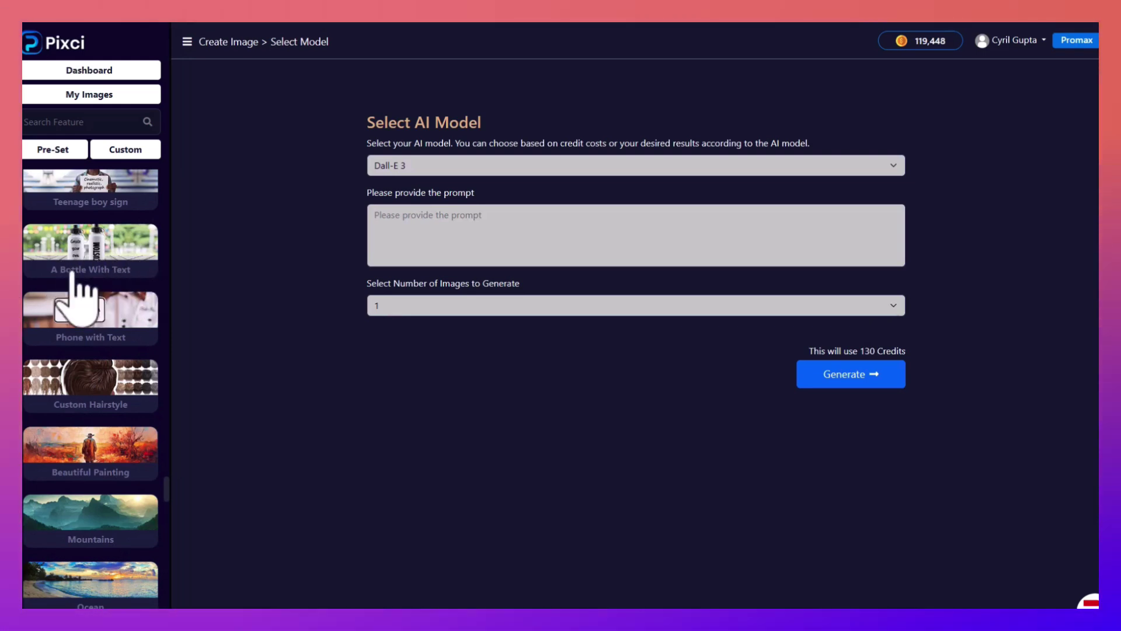
pyautogui.scroll(-1, 93, 316)
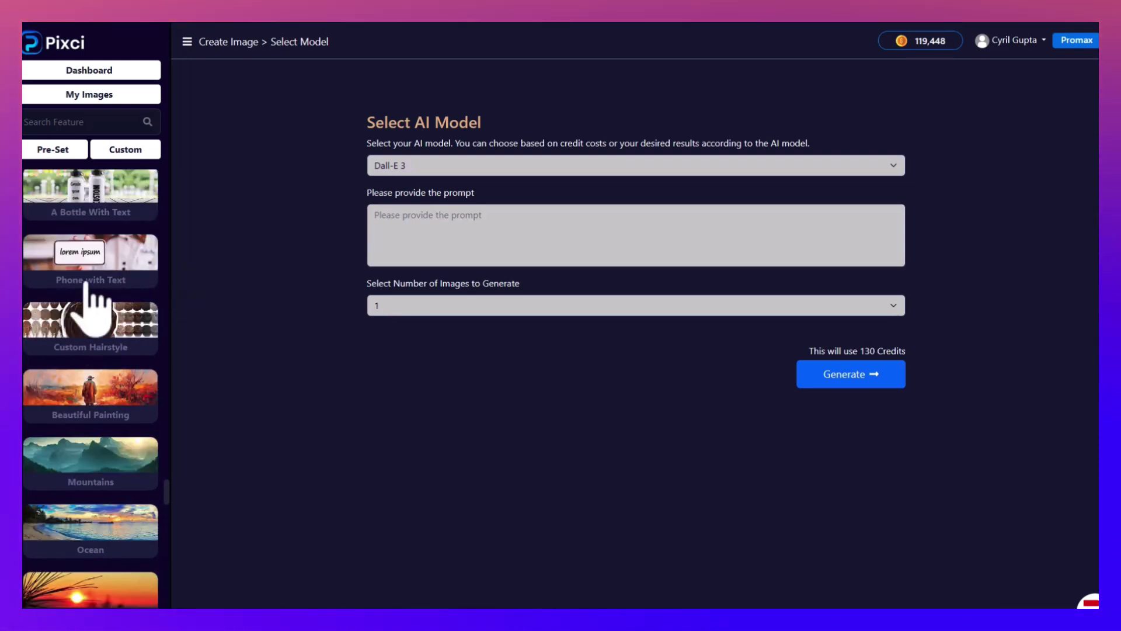
pyautogui.scroll(-7, 73, 281)
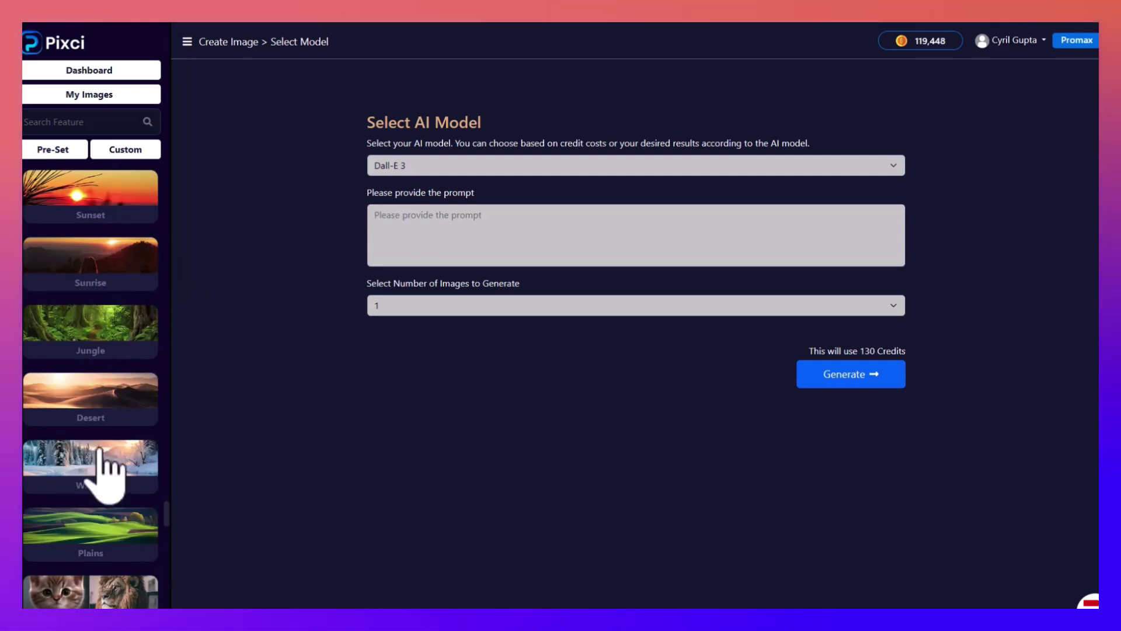
pyautogui.scroll(-2, 105, 461)
pyautogui.scroll(-12, 111, 420)
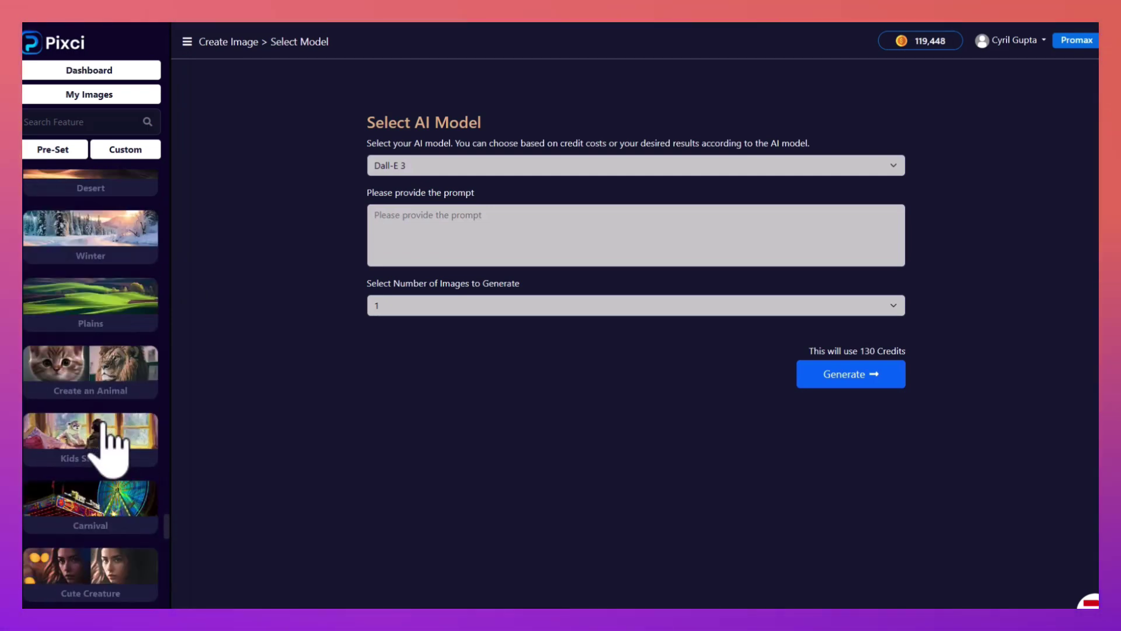
pyautogui.scroll(-6, 91, 389)
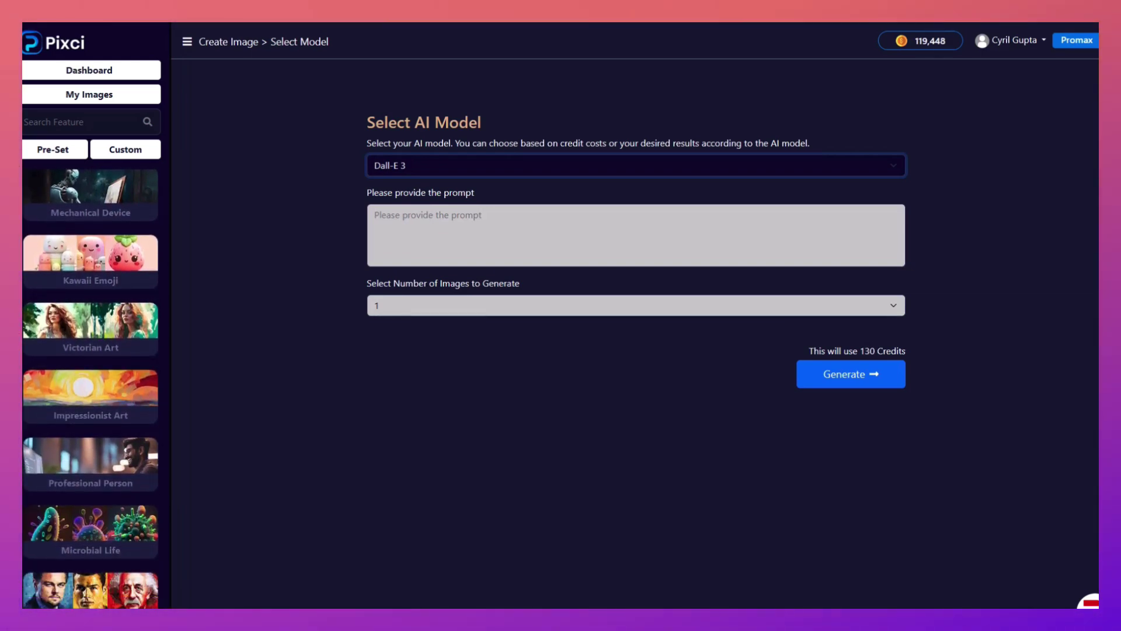
pyautogui.scroll(20, 125, 413)
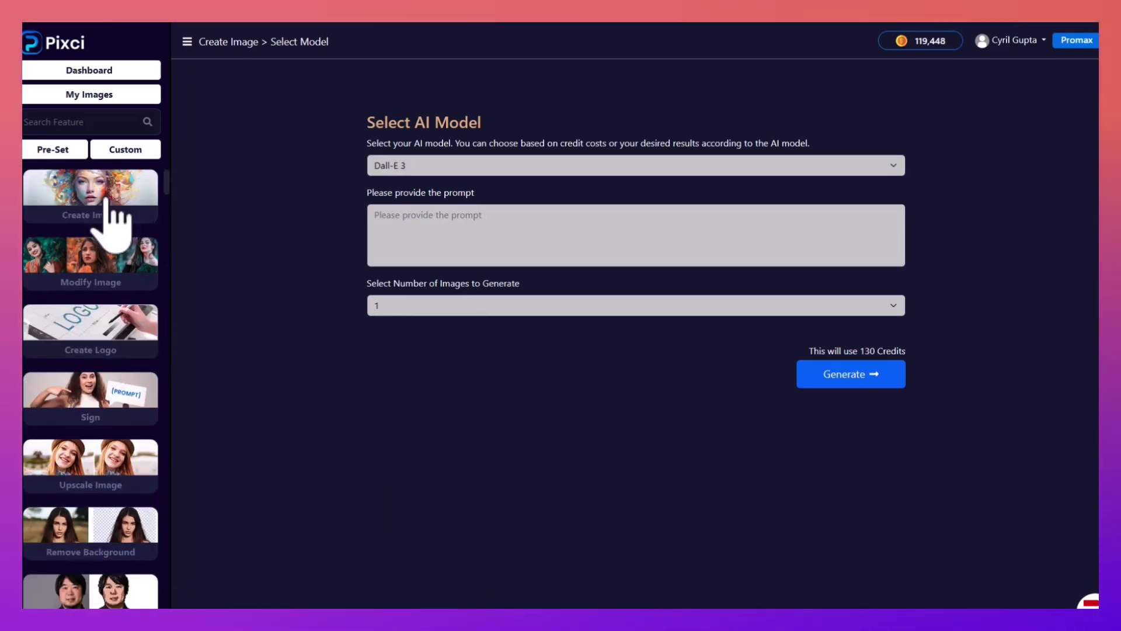
# Generate a Dall-E 3 image from the pasted prompt of a cheerful man in a red cap holding pizza
pyautogui.click(526, 169)
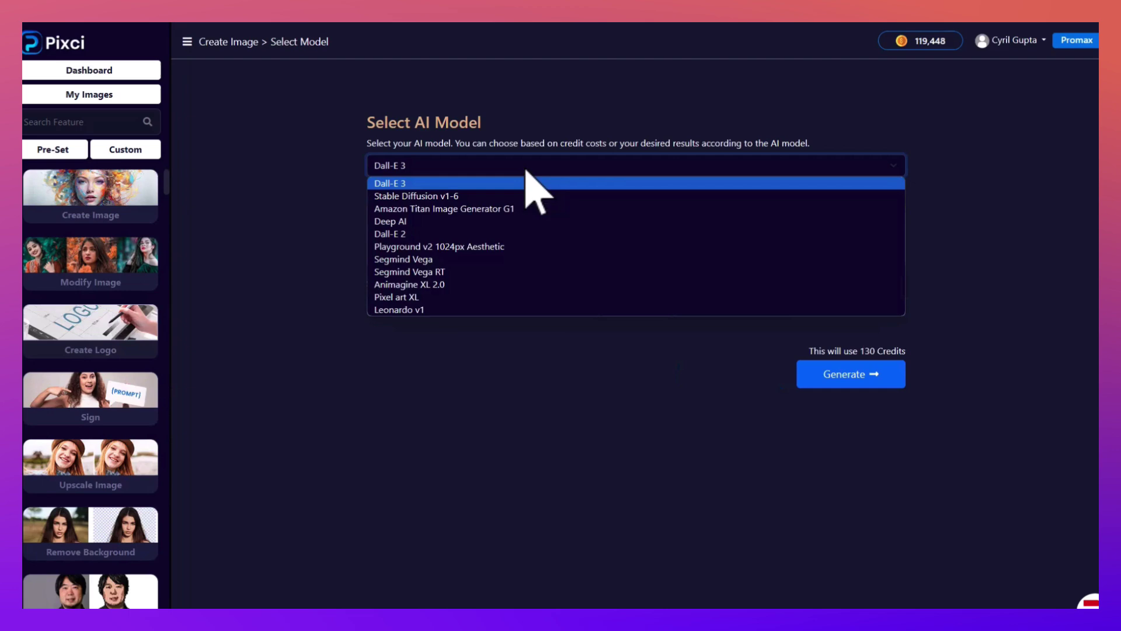
pyautogui.click(354, 266)
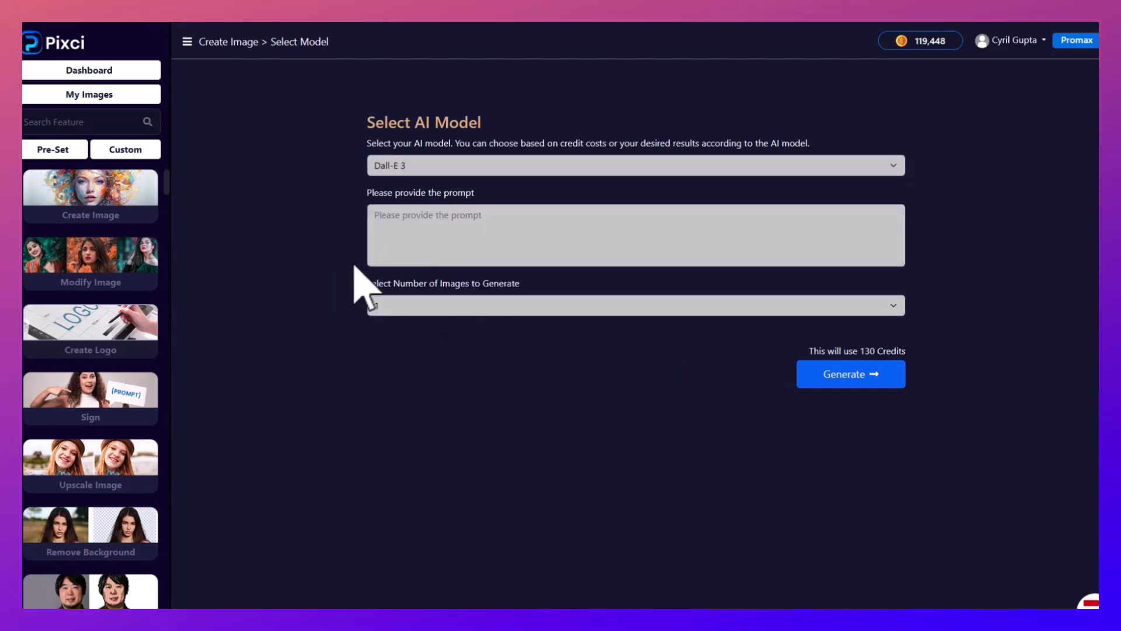
pyautogui.click(466, 221)
pyautogui.write('A cheerful young man in red cap, holding a Pizza.')
pyautogui.hotkey('ctrl', 'a')
pyautogui.hotkey('ctrl', 'c')
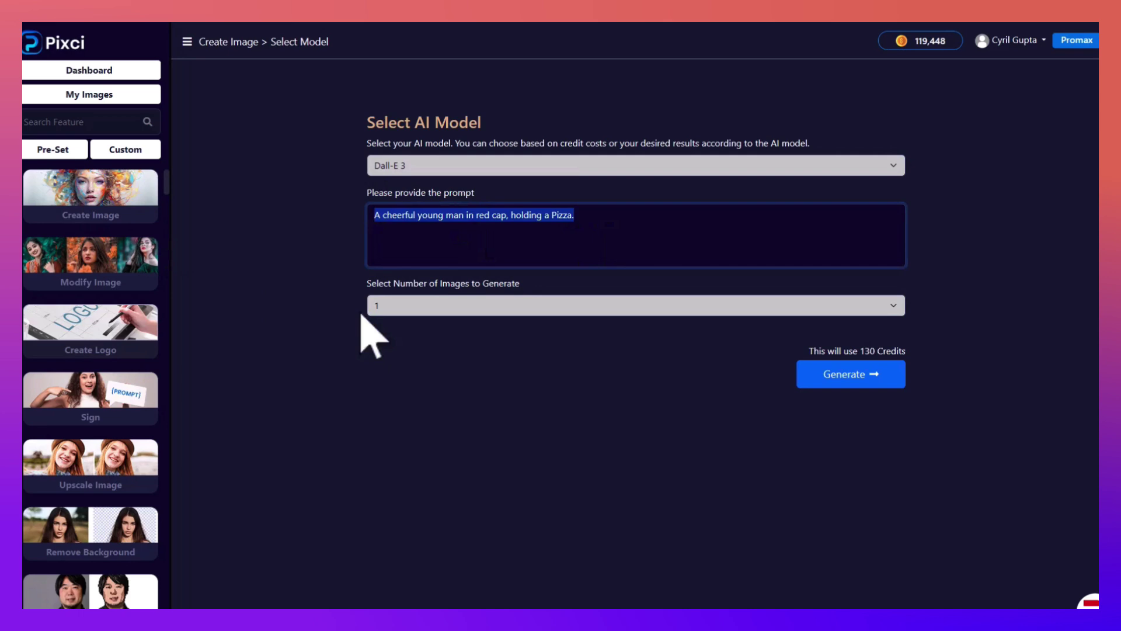
pyautogui.click(435, 166)
pyautogui.click(436, 166)
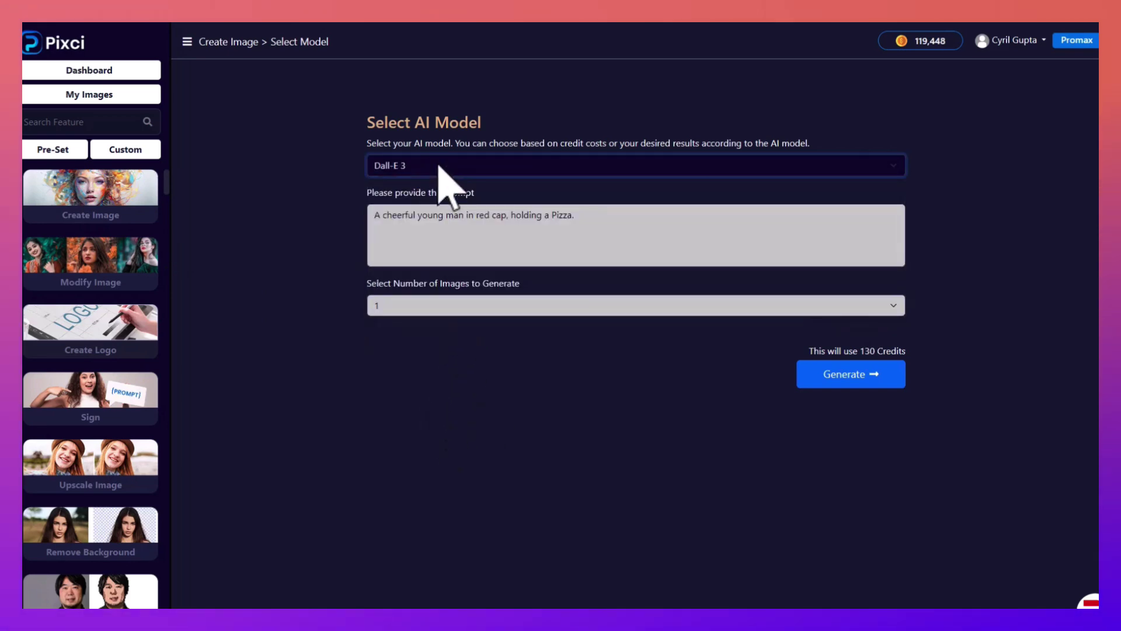
pyautogui.click(882, 381)
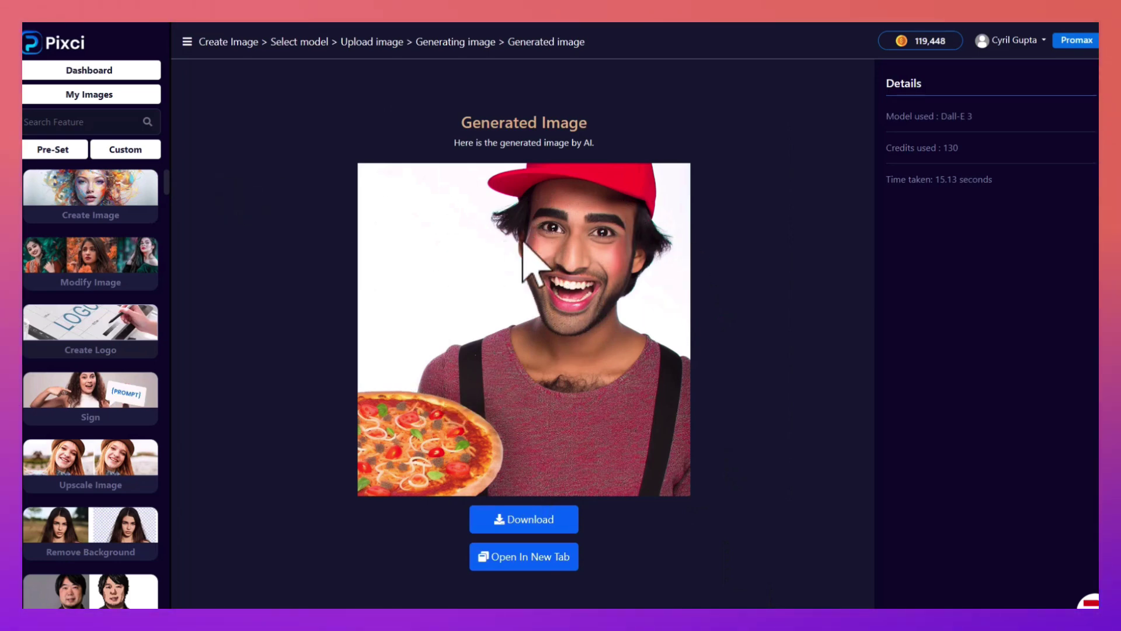
# Bring up and dismiss the generated image's options menu
pyautogui.rightClick(240, 166)
pyautogui.press('Escape')
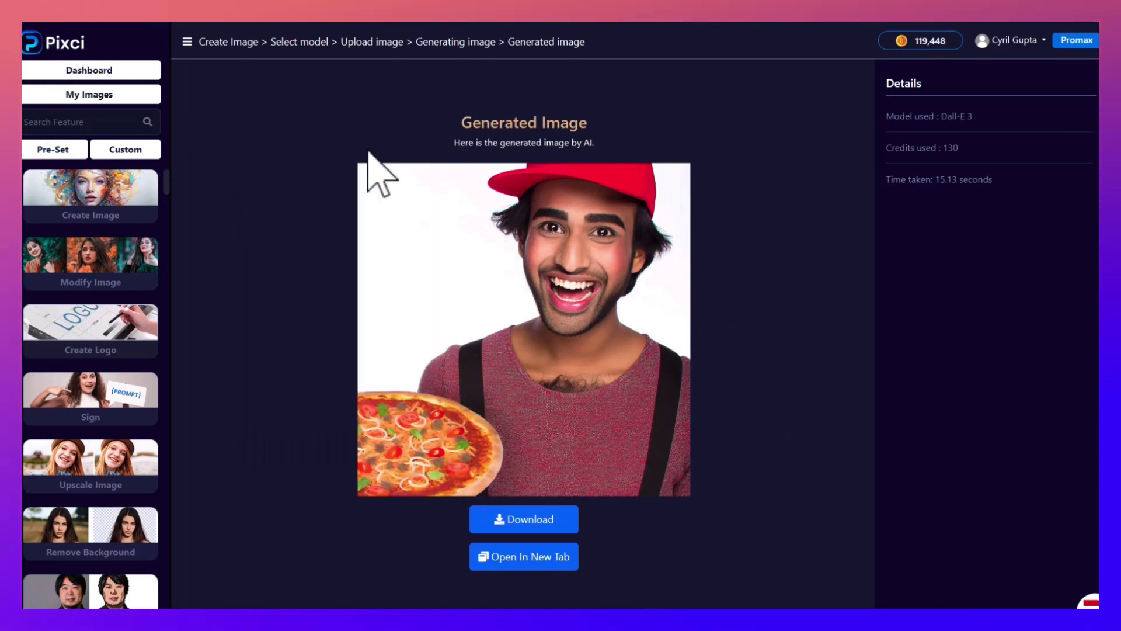
pyautogui.rightClick(318, 151)
pyautogui.press('Escape')
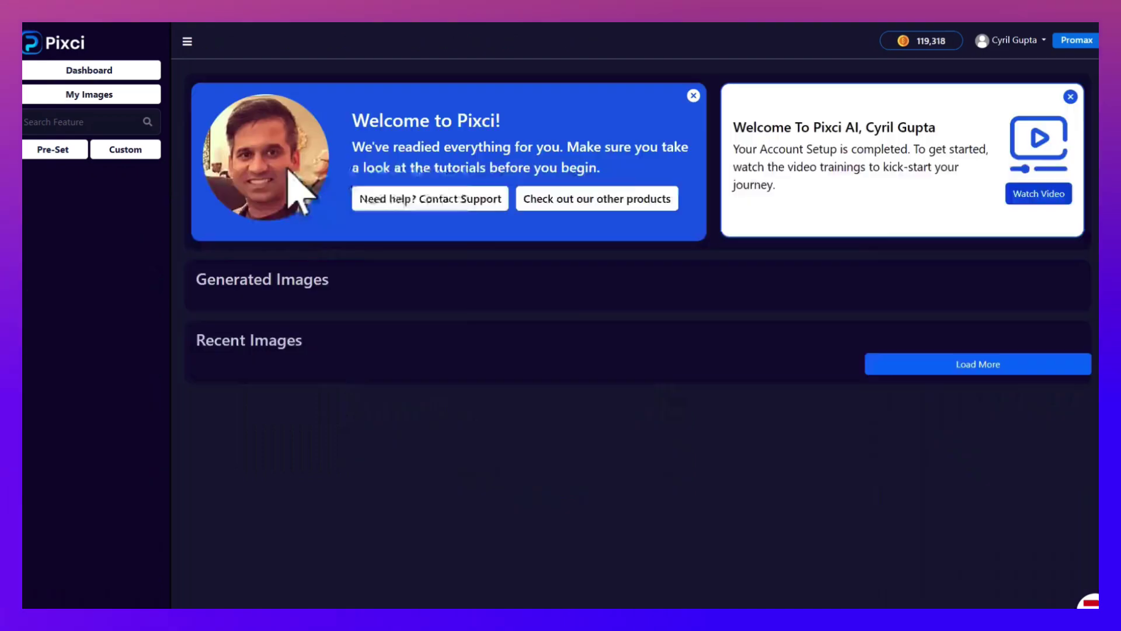
pyautogui.rightClick(295, 172)
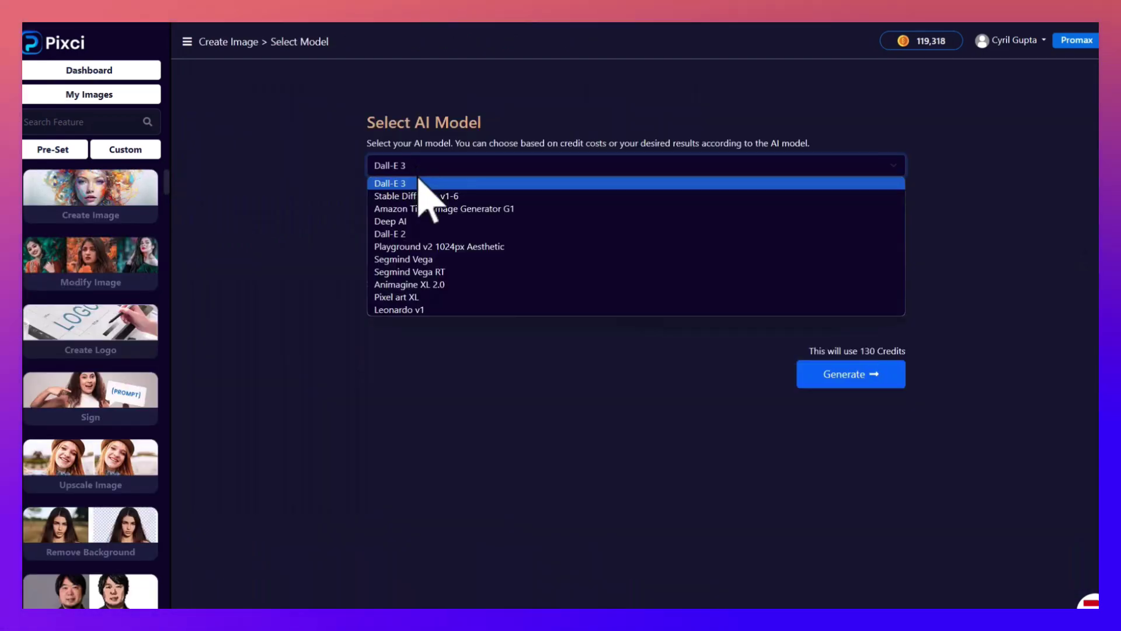
# Generate two 512 x 512 Stable Diffusion v1-6 images from the pasted pizza-man prompt
pyautogui.click(444, 196)
pyautogui.click(423, 225)
pyautogui.hotkey('ctrl', 'v')
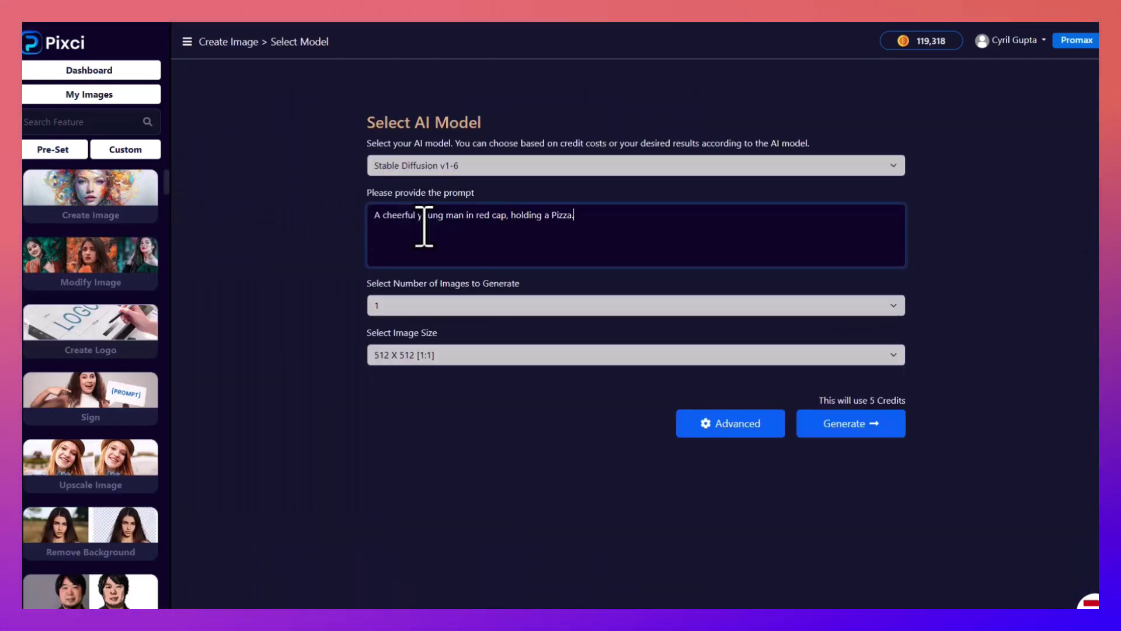
pyautogui.click(410, 310)
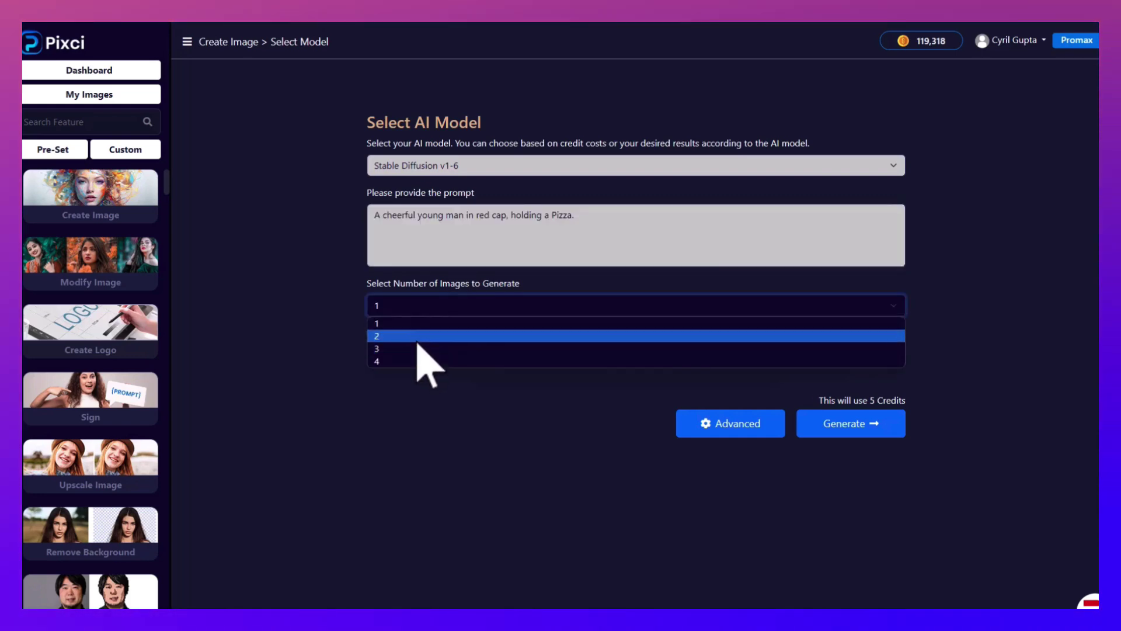
pyautogui.click(418, 337)
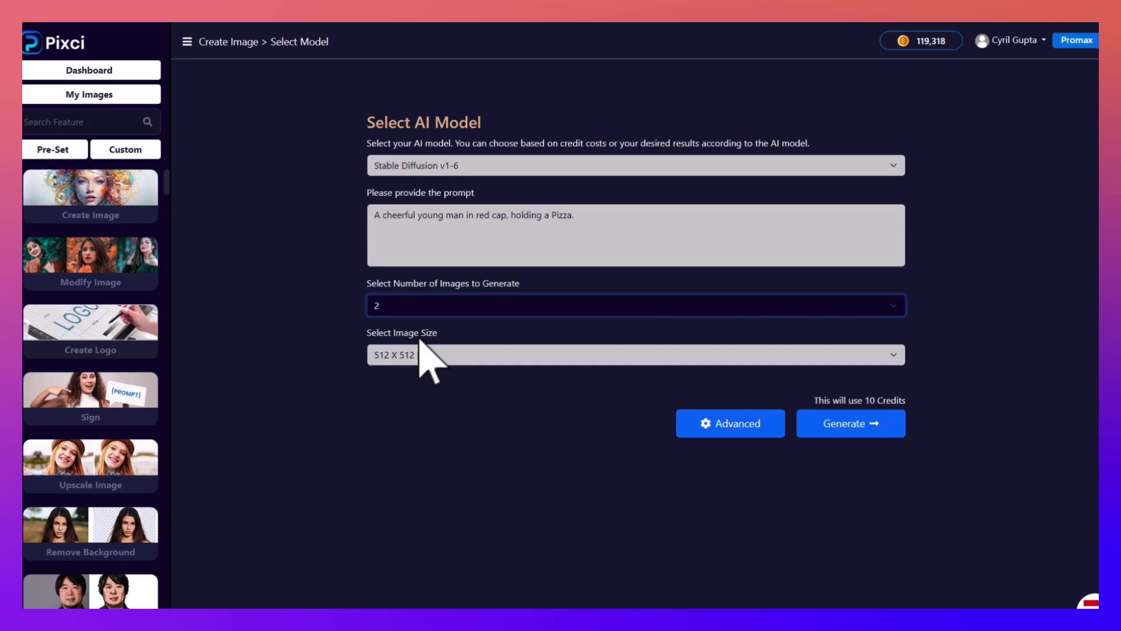
pyautogui.click(432, 356)
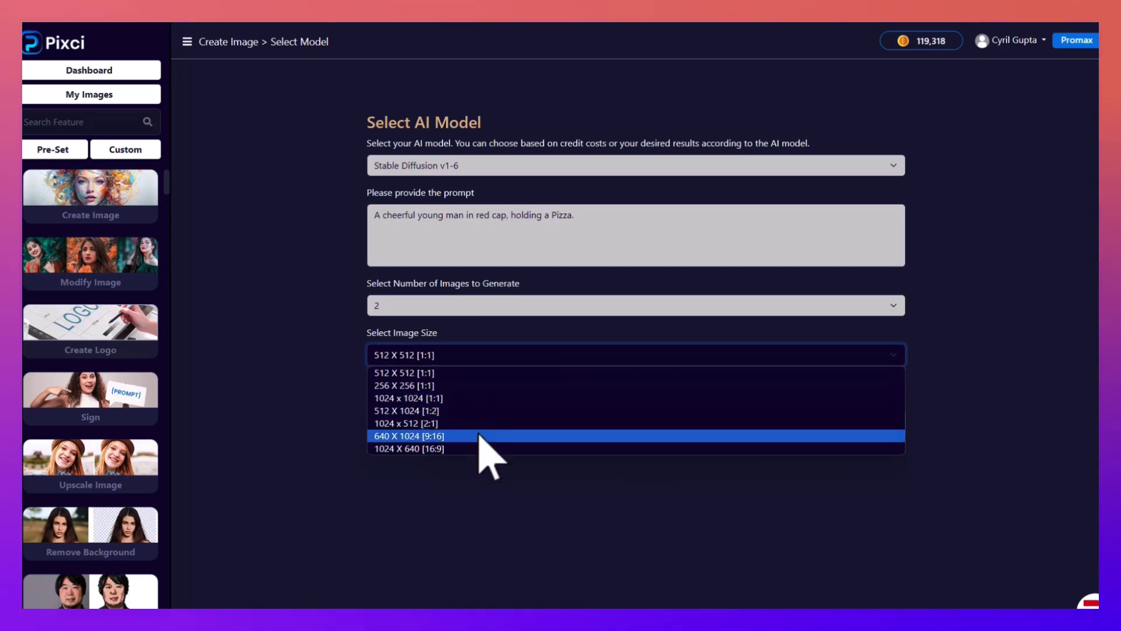
pyautogui.click(306, 379)
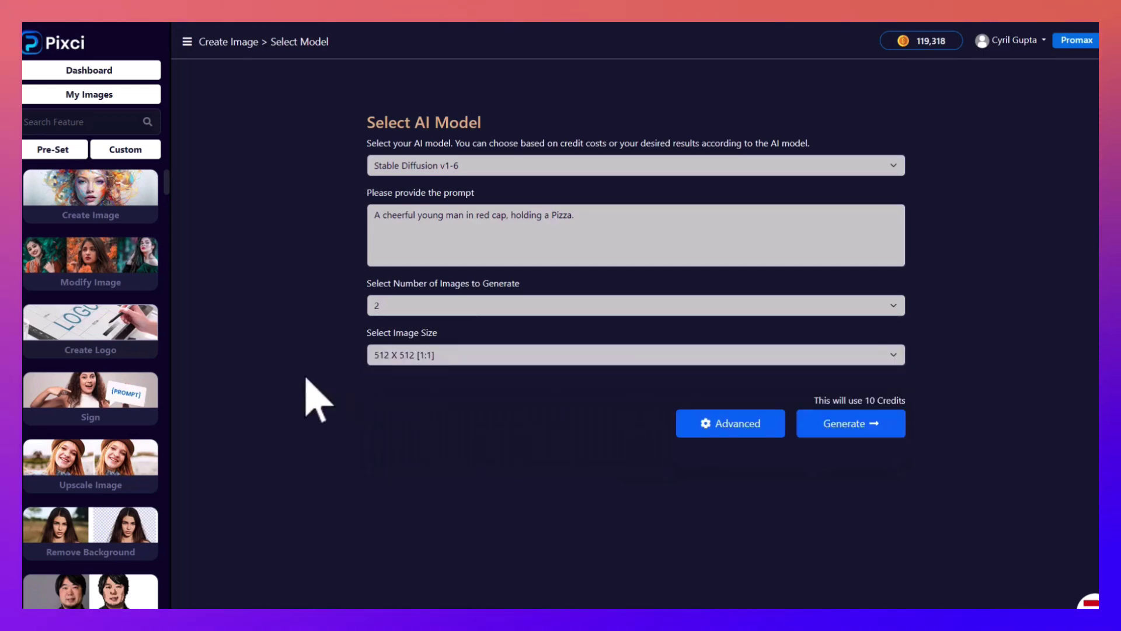
pyautogui.click(823, 426)
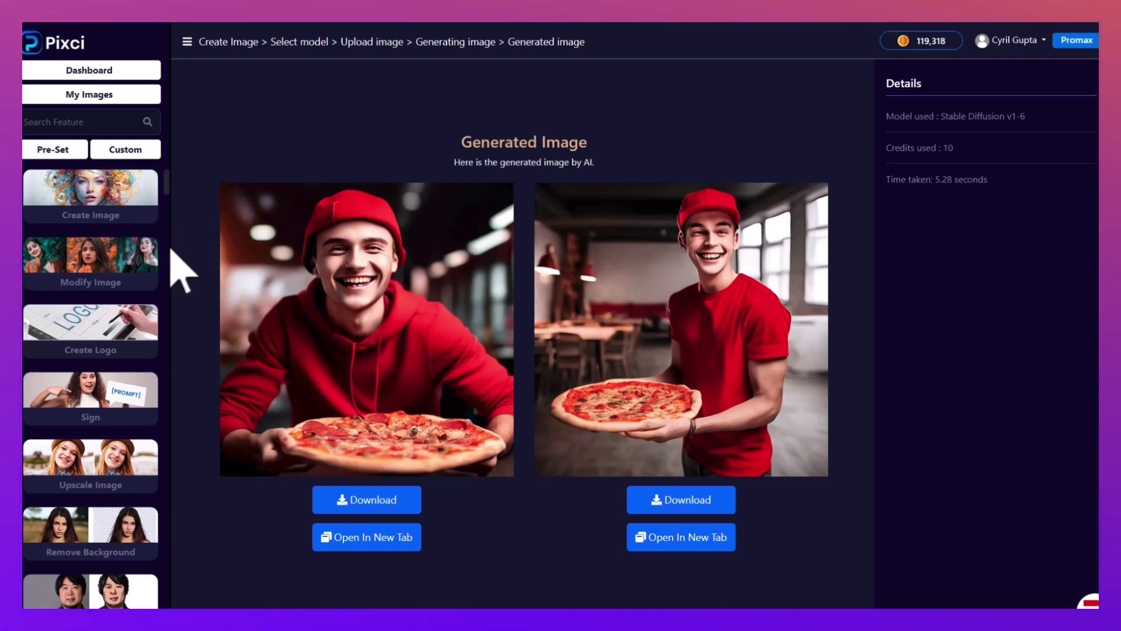
# Generate the pizza-man image with Amazon Titan Image Generator G1, then check the model list again
pyautogui.hotkey('alt', 'Left')
pyautogui.click(409, 165)
pyautogui.click(411, 208)
pyautogui.click(423, 222)
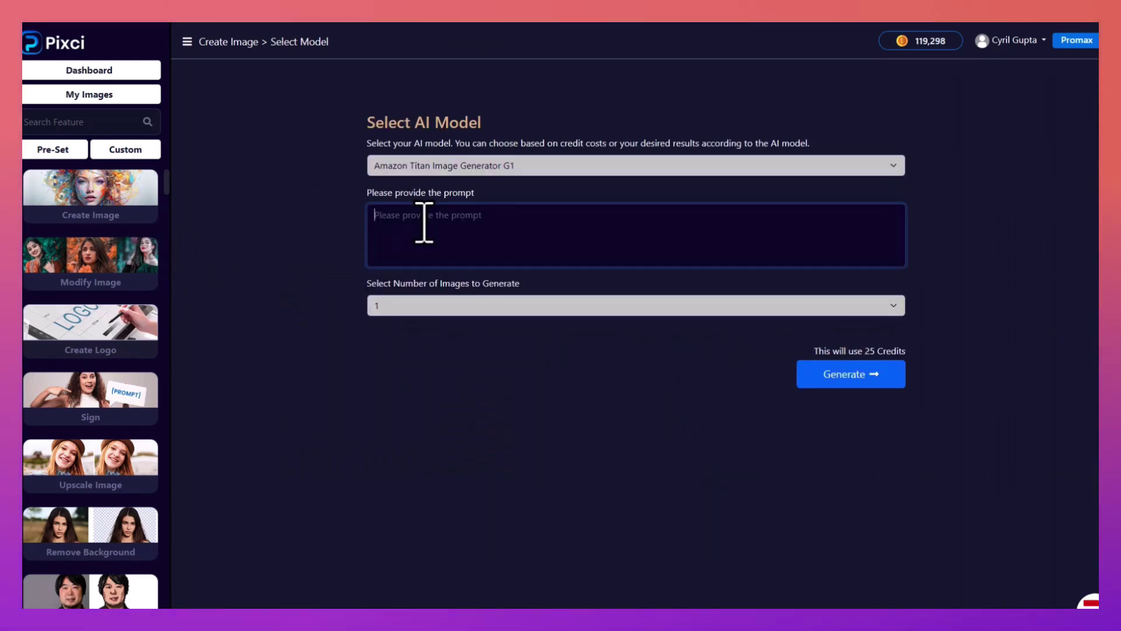
pyautogui.click(826, 373)
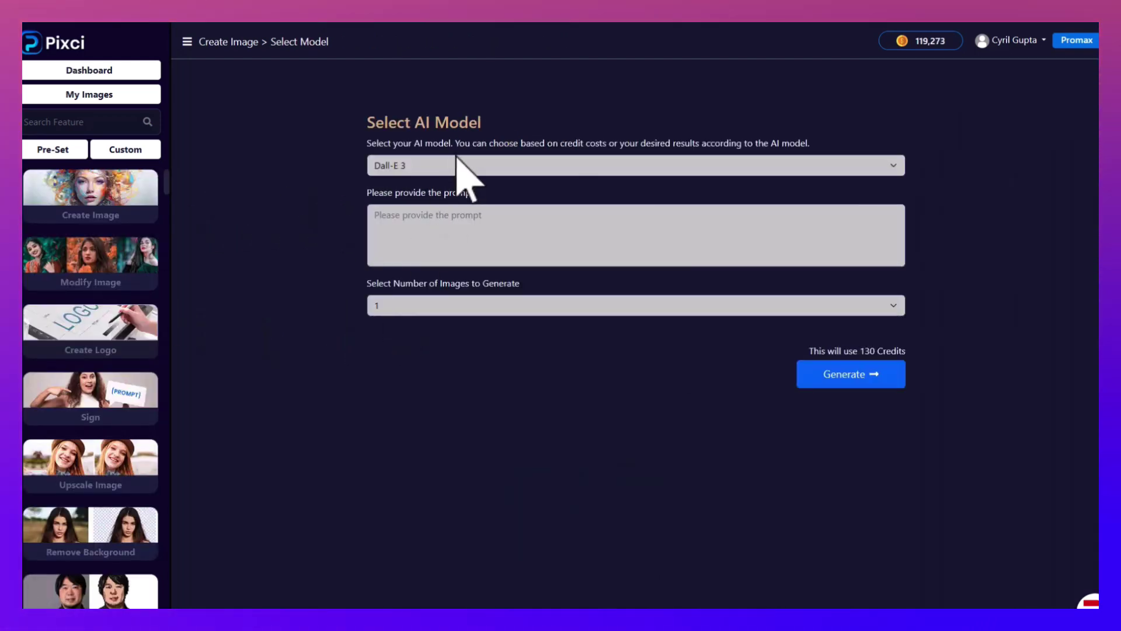
pyautogui.click(457, 159)
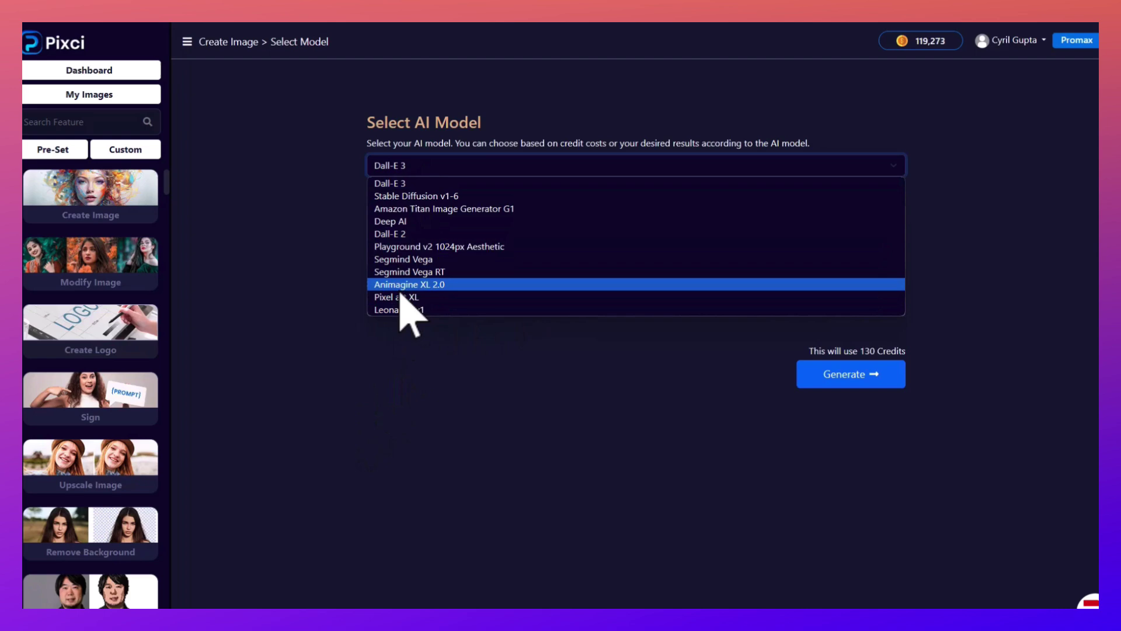
pyautogui.click(500, 459)
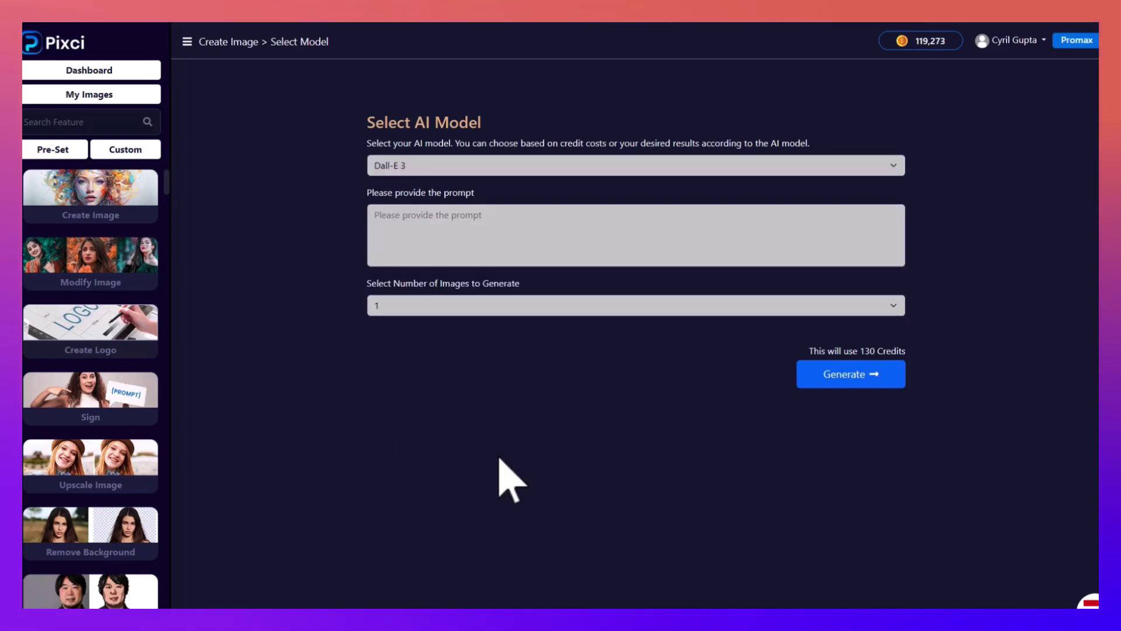
# Set up Modify Image with the Face To Many model and the prompt 'An oil painting.'
pyautogui.click(83, 269)
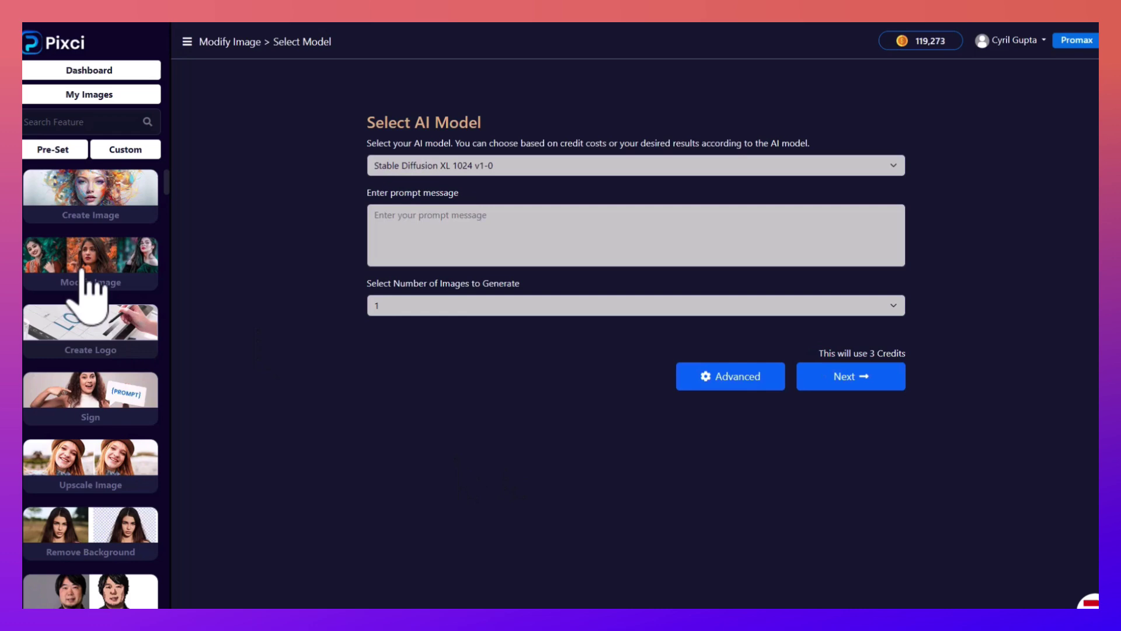
pyautogui.click(445, 165)
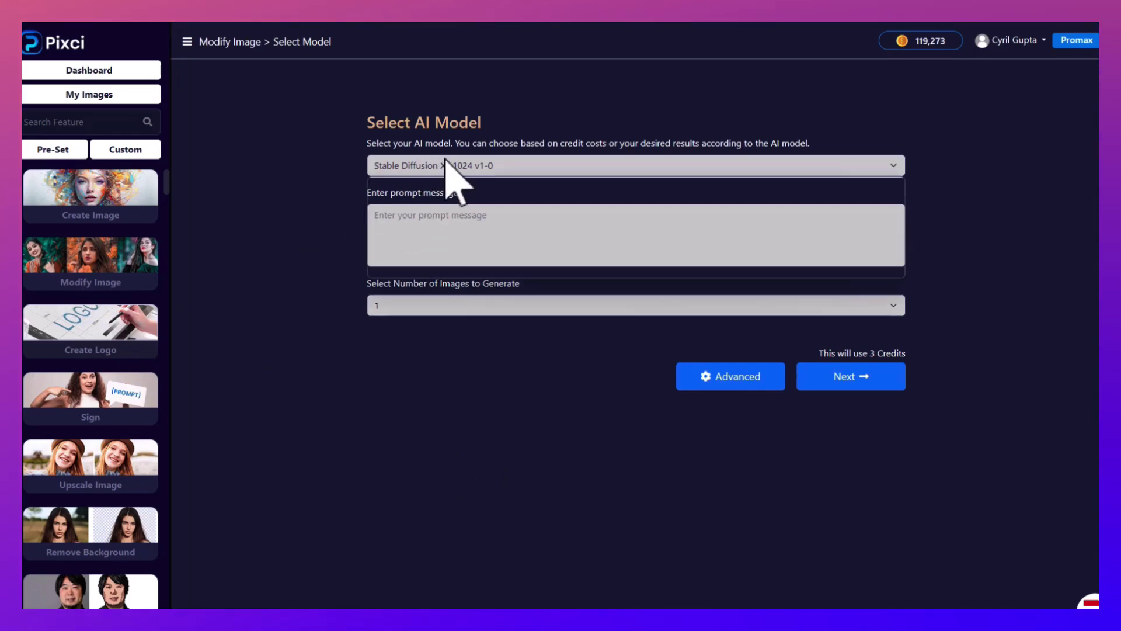
pyautogui.click(331, 207)
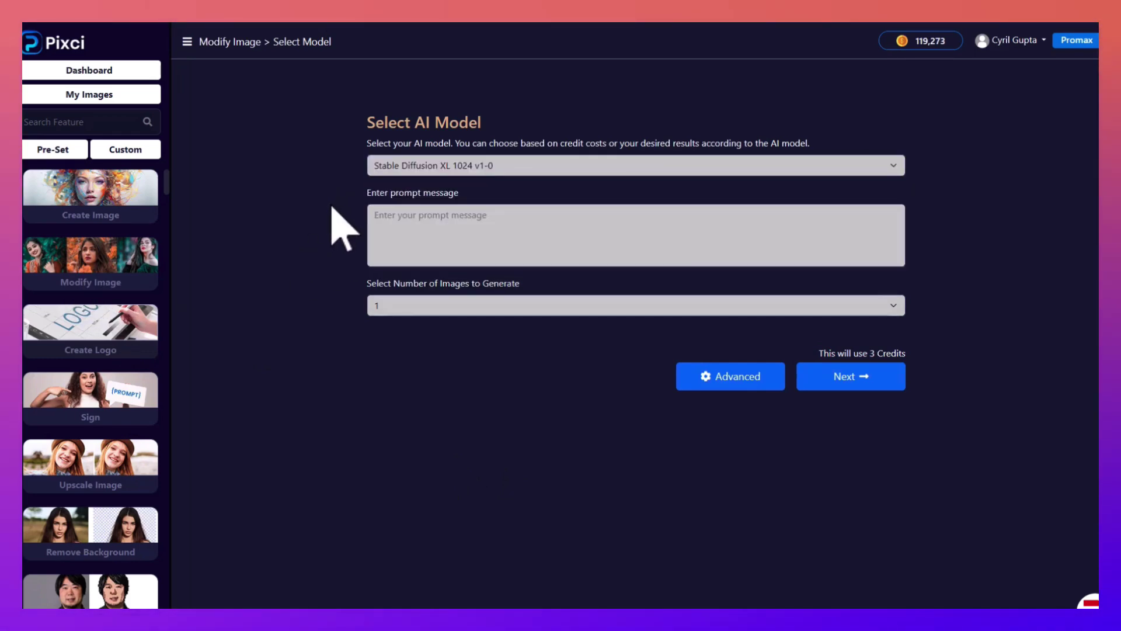
pyautogui.click(531, 170)
pyautogui.click(451, 233)
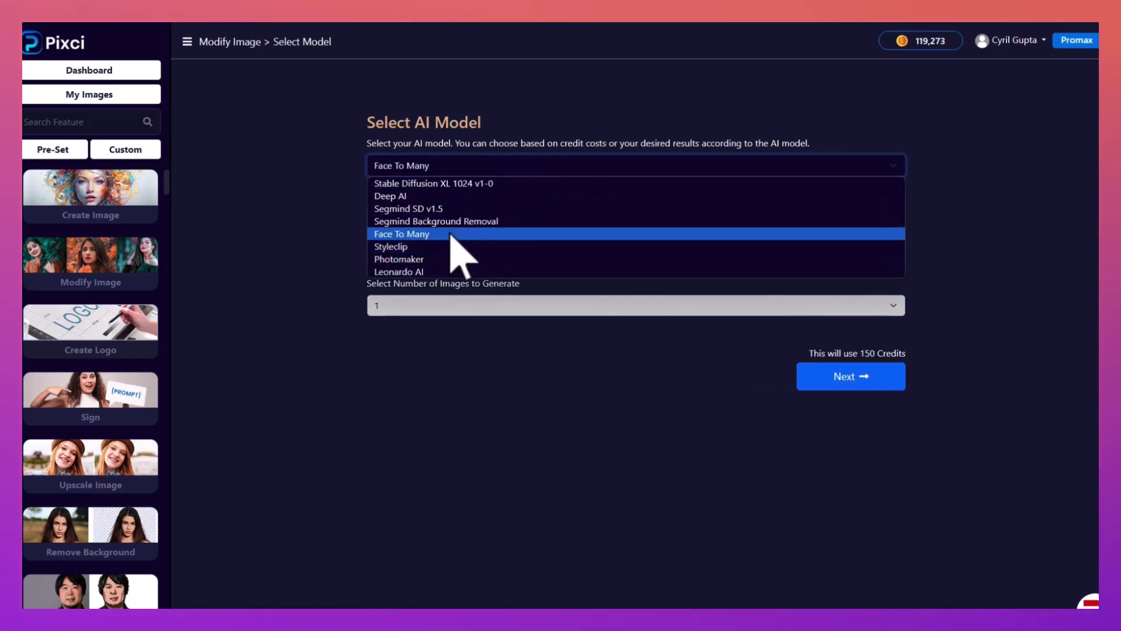
pyautogui.click(448, 234)
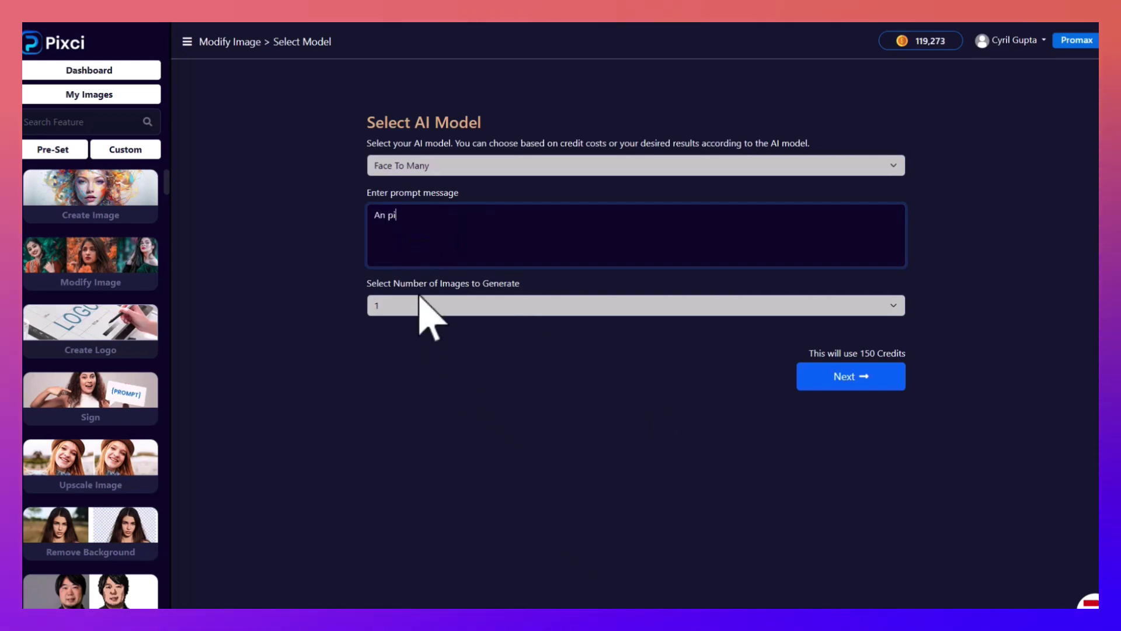
pyautogui.press('BackSpace')
pyautogui.press('BackSpace')
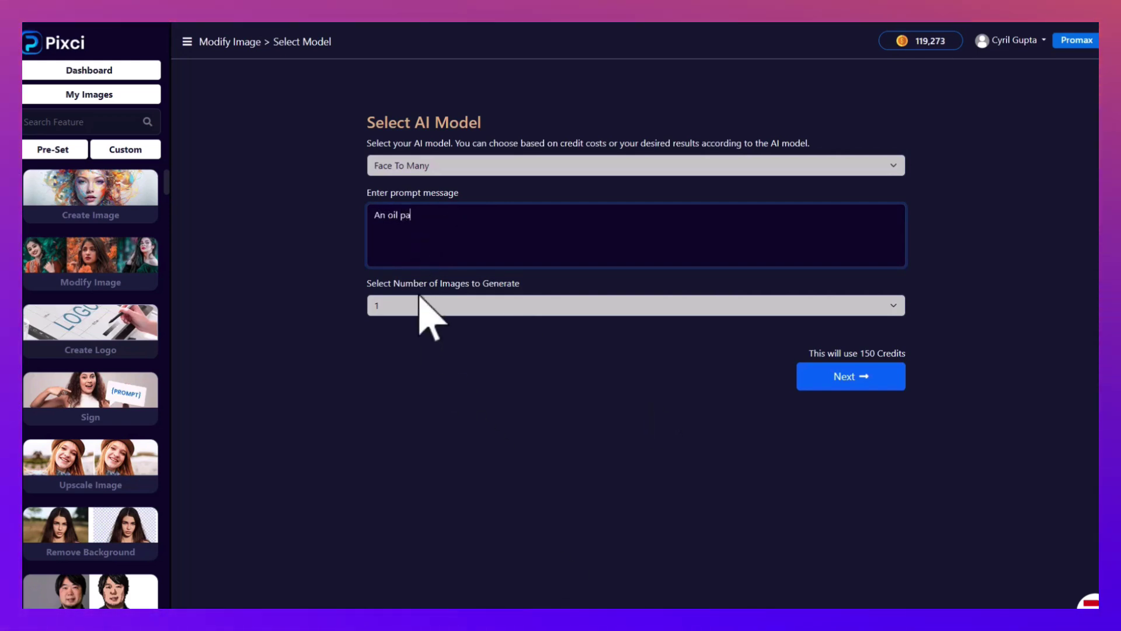
pyautogui.write('nting.')
pyautogui.click(436, 306)
pyautogui.click(435, 320)
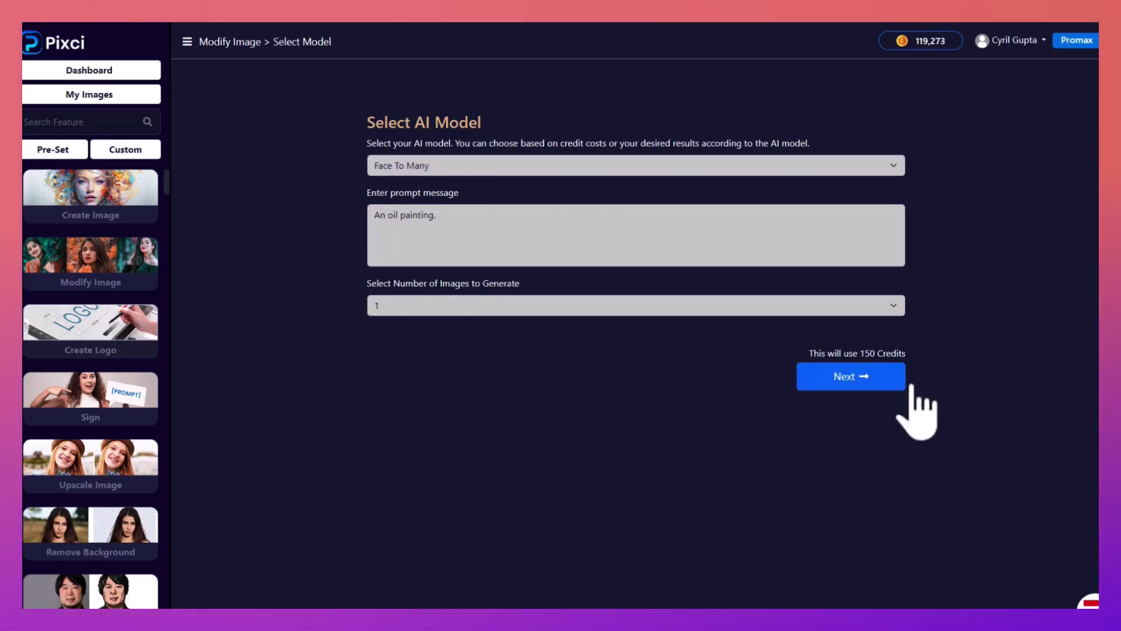
# Upload the man's photo and generate the oil-painting portrait
pyautogui.click(854, 379)
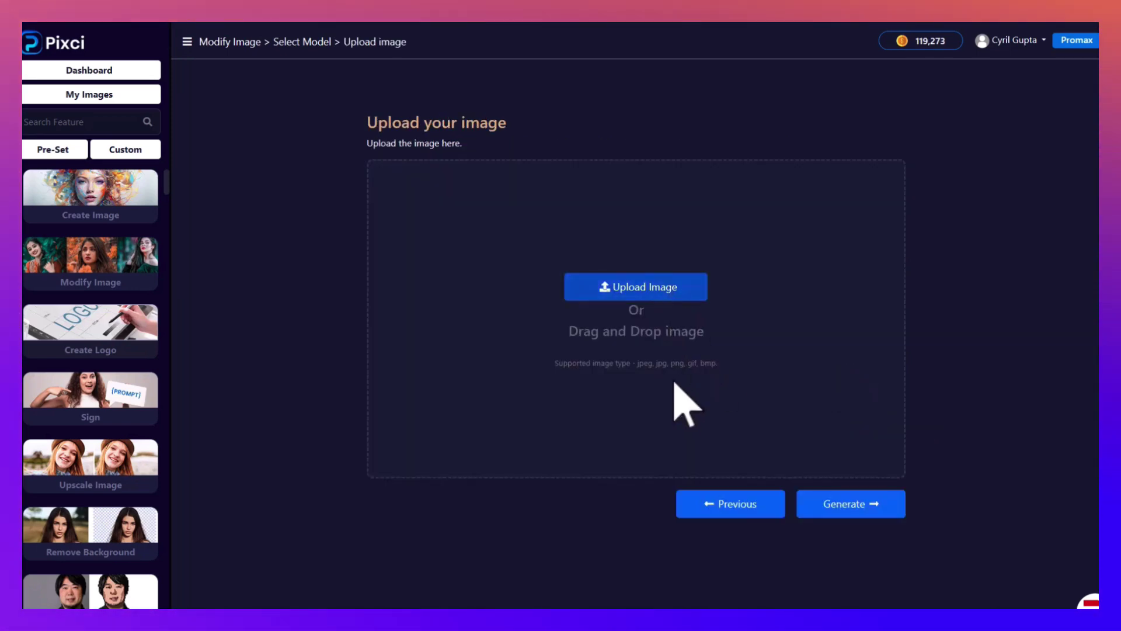
pyautogui.moveTo(502, 187); pyautogui.dragTo(616, 350)
pyautogui.click(892, 432)
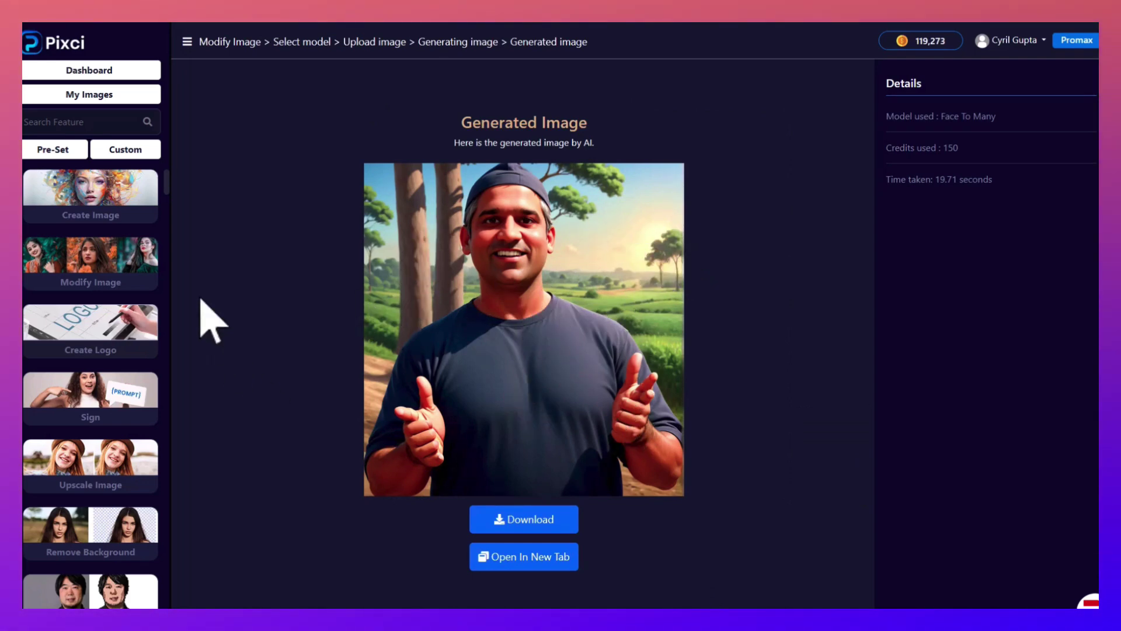
# Start a new image modification using the Stable Diffusion XL 1024 v1-0 model
pyautogui.click(135, 283)
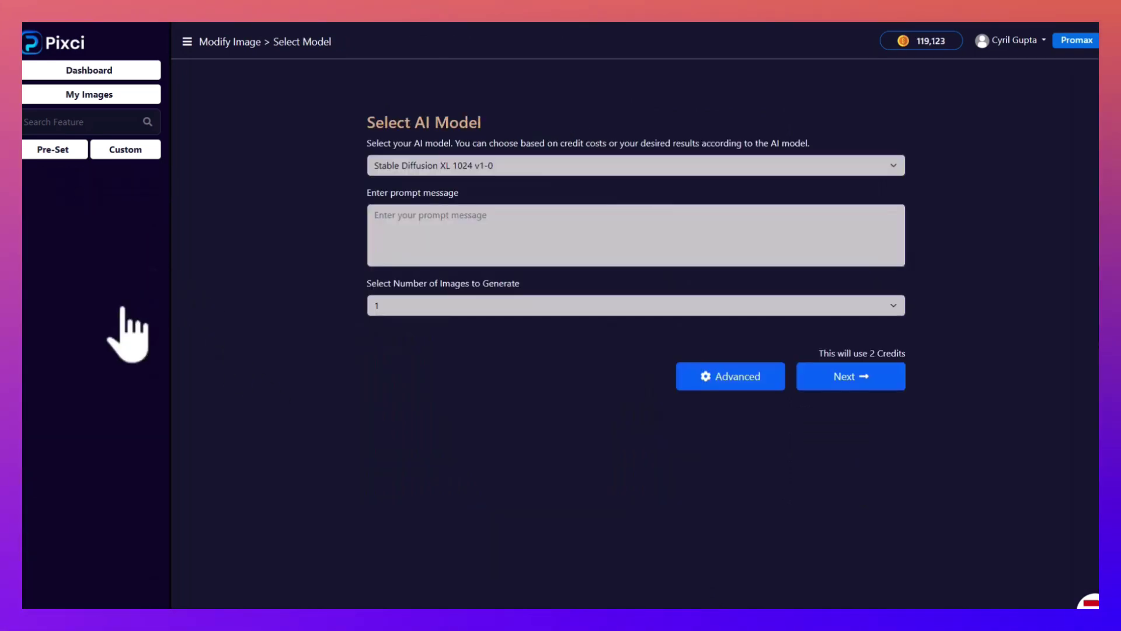
pyautogui.click(432, 173)
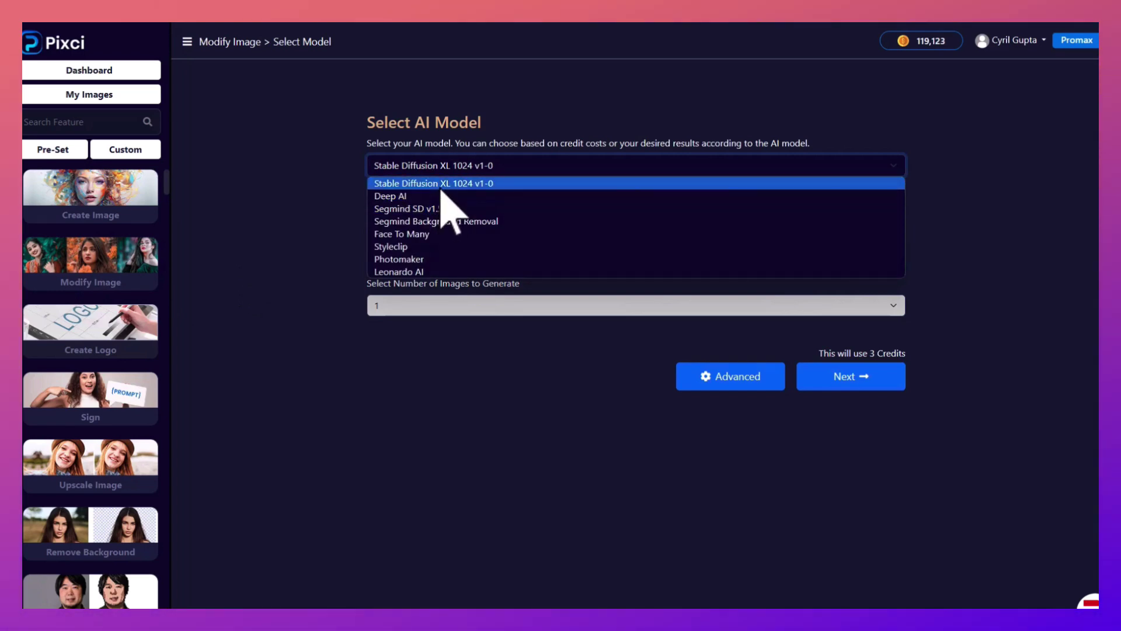
pyautogui.click(505, 272)
pyautogui.click(453, 166)
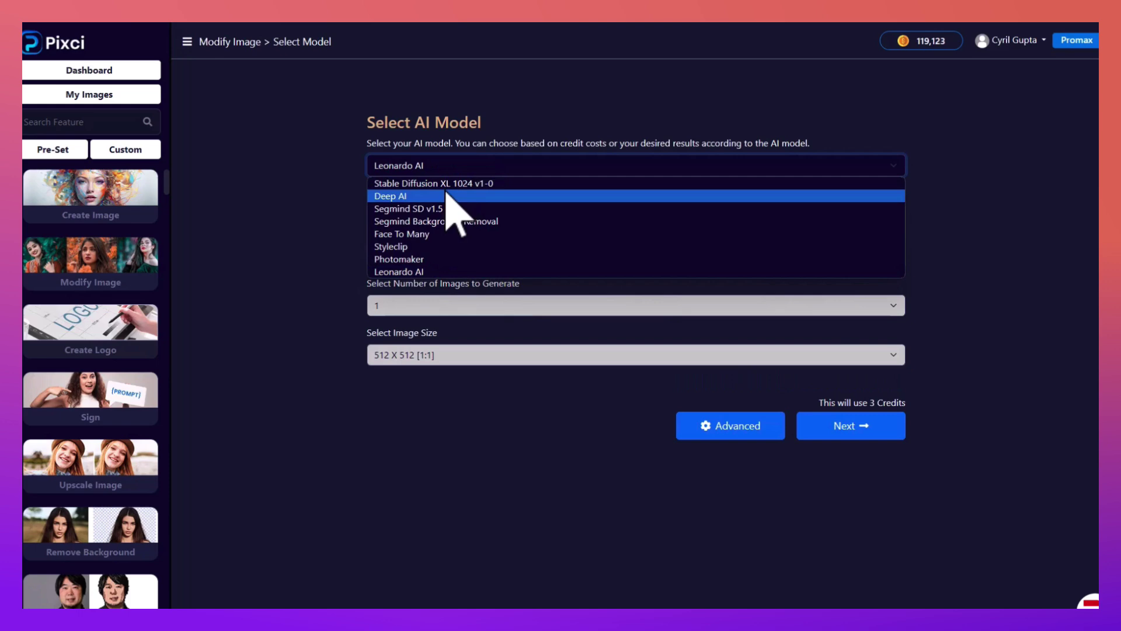
pyautogui.click(444, 183)
# Enter the oil-painting prompt, set 2 images, and choose the man's photo to upload
pyautogui.click(457, 251)
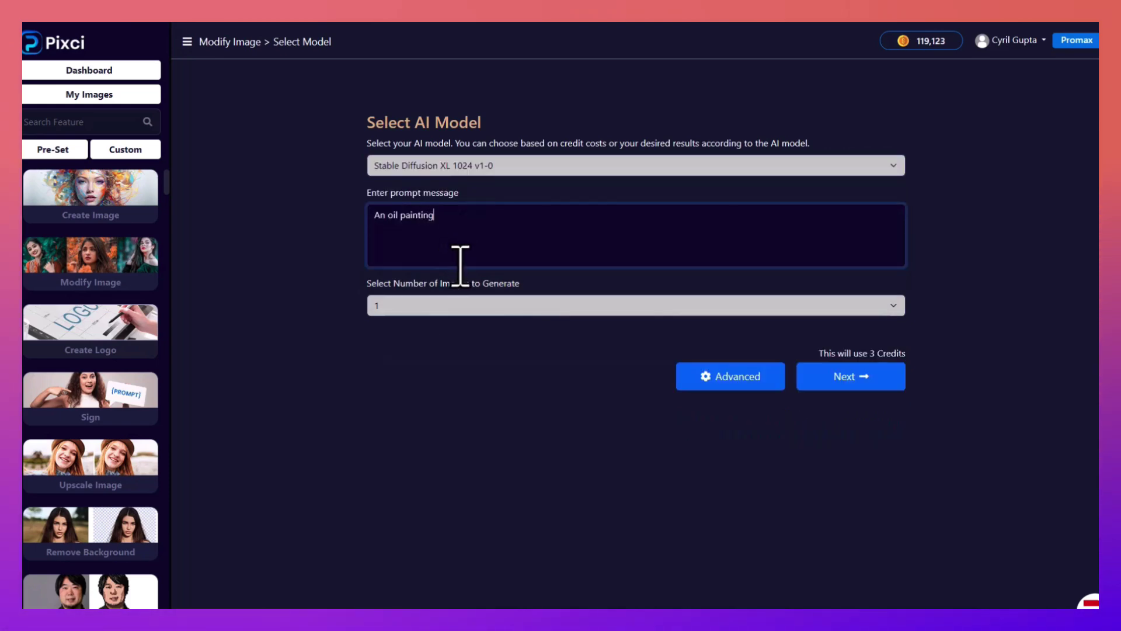
pyautogui.click(508, 309)
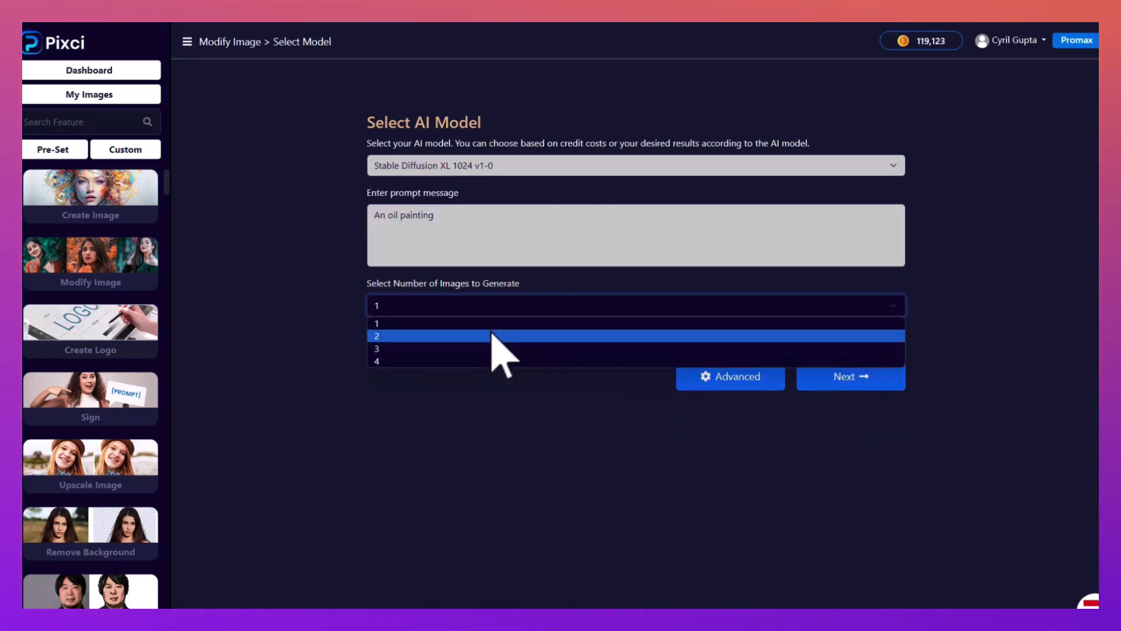
pyautogui.click(492, 336)
pyautogui.click(899, 378)
pyautogui.click(494, 370)
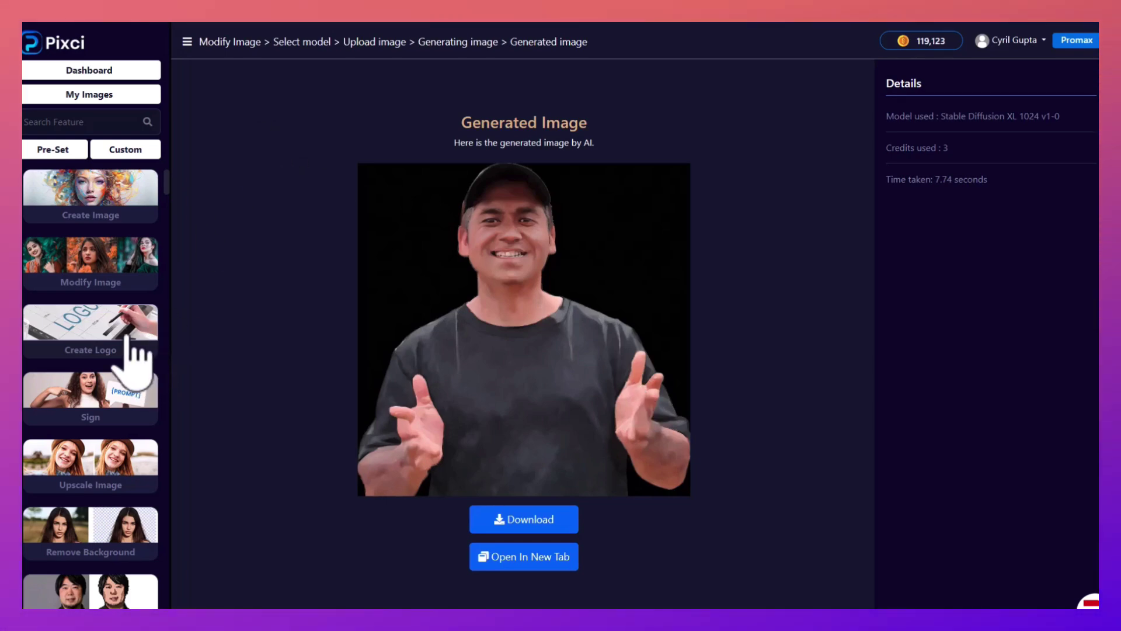
# Generate a logo for the gardening business with Dall-E 3
pyautogui.click(136, 357)
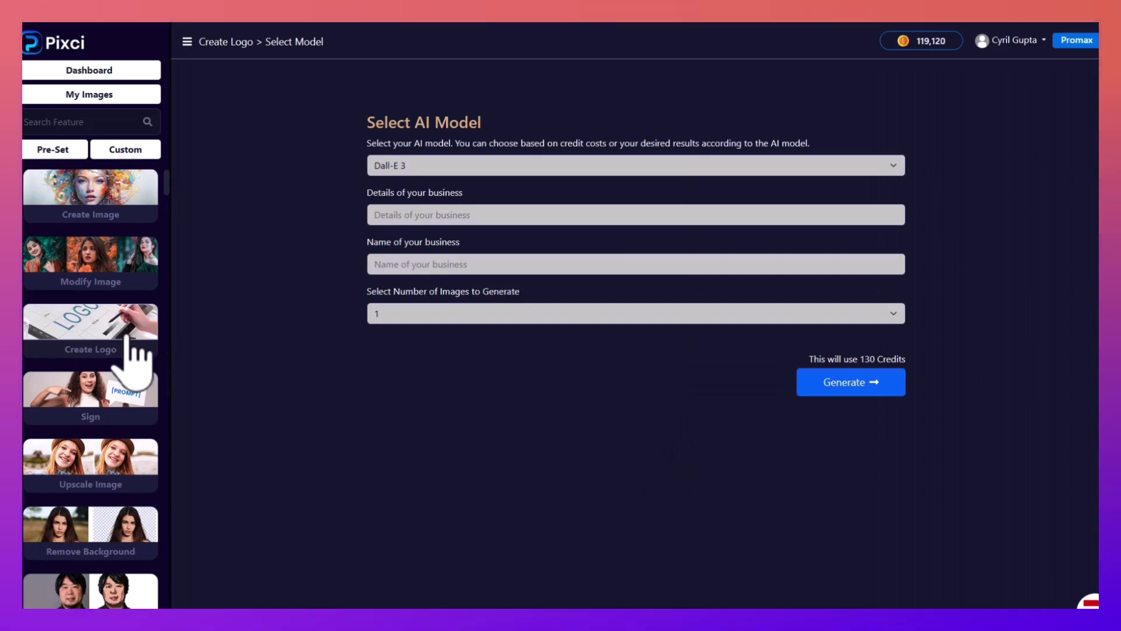
pyautogui.click(545, 168)
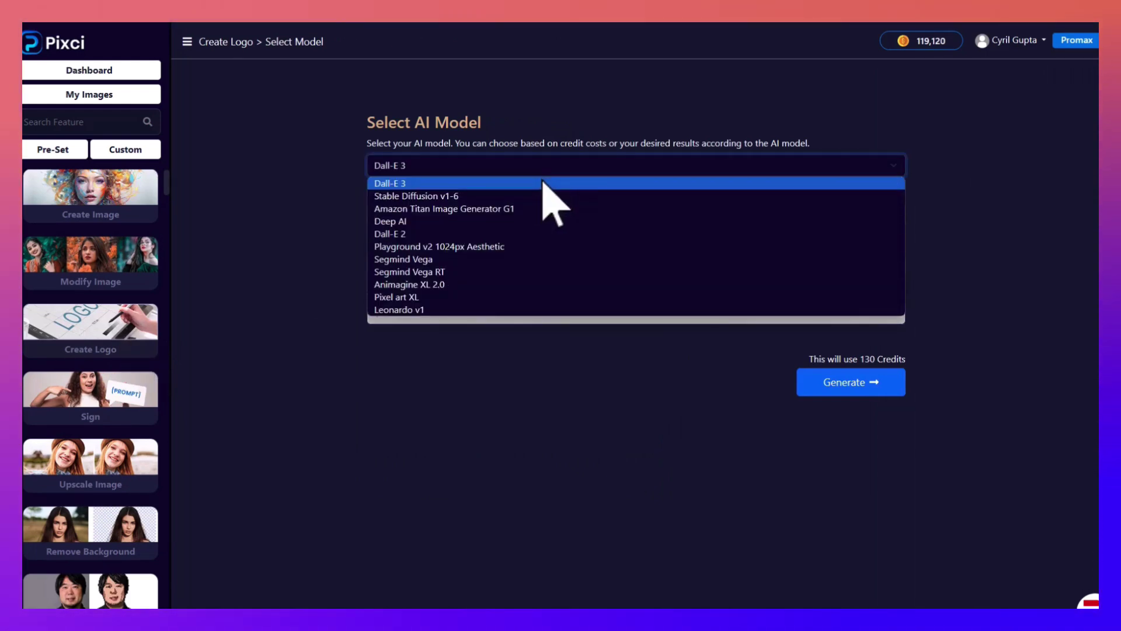
pyautogui.click(545, 168)
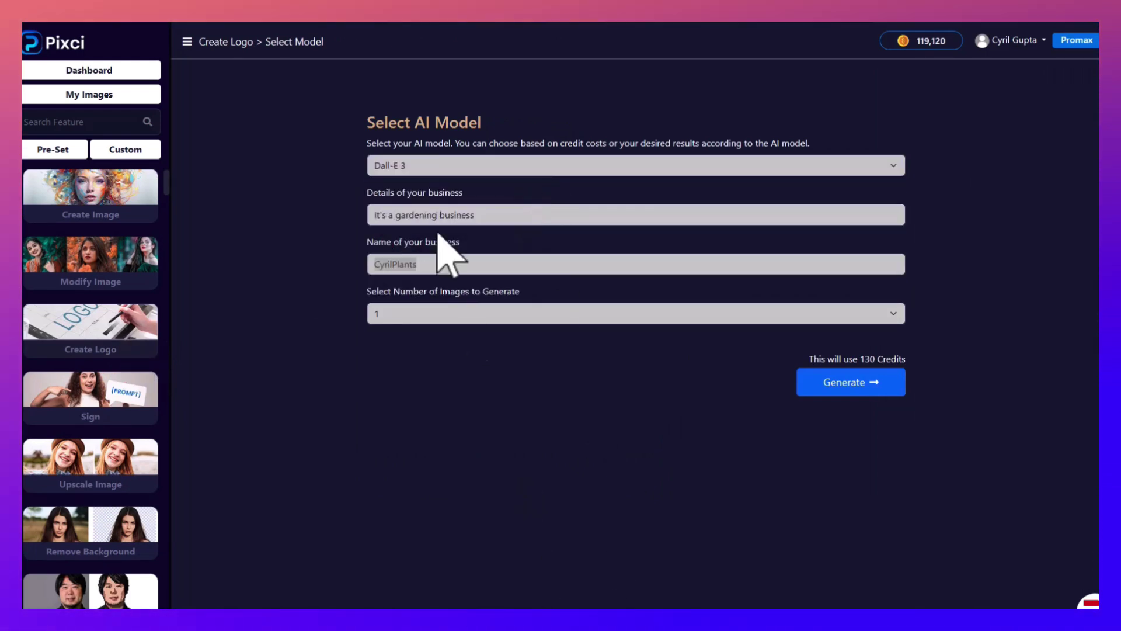
pyautogui.hotkey('shift', 'Tab')
pyautogui.hotkey('shift', 'Tab')
pyautogui.hotkey('shift', 'Tab')
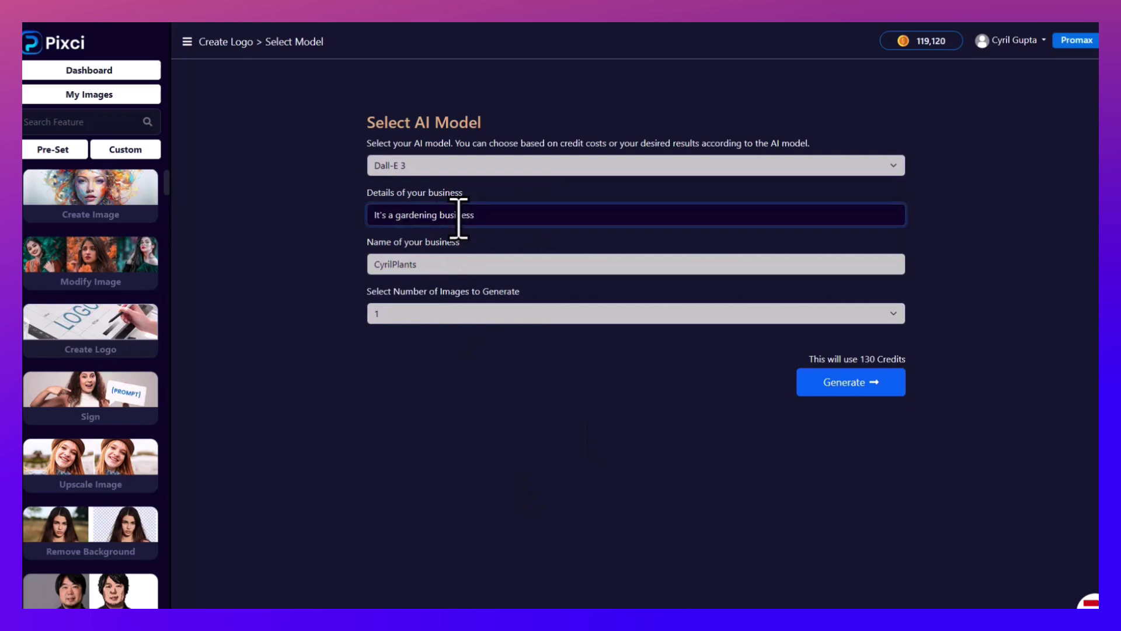
pyautogui.click(888, 381)
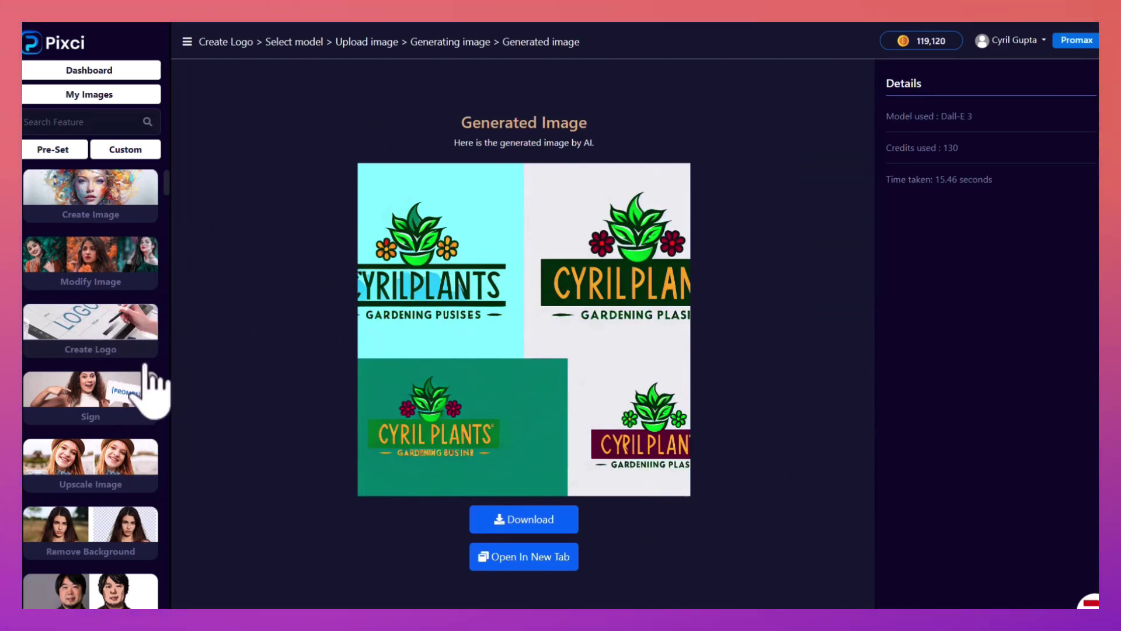
# Create a second logo with Amazon Titan Image Generator G1, then open the Sign feature
pyautogui.click(124, 353)
pyautogui.click(457, 166)
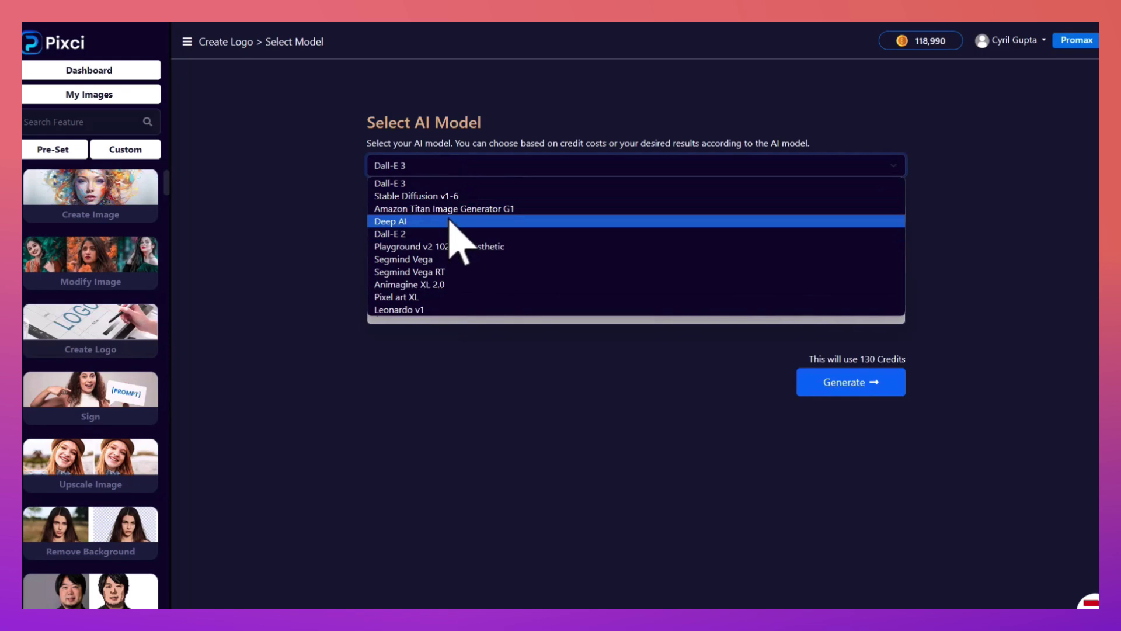
pyautogui.click(453, 209)
pyautogui.click(444, 216)
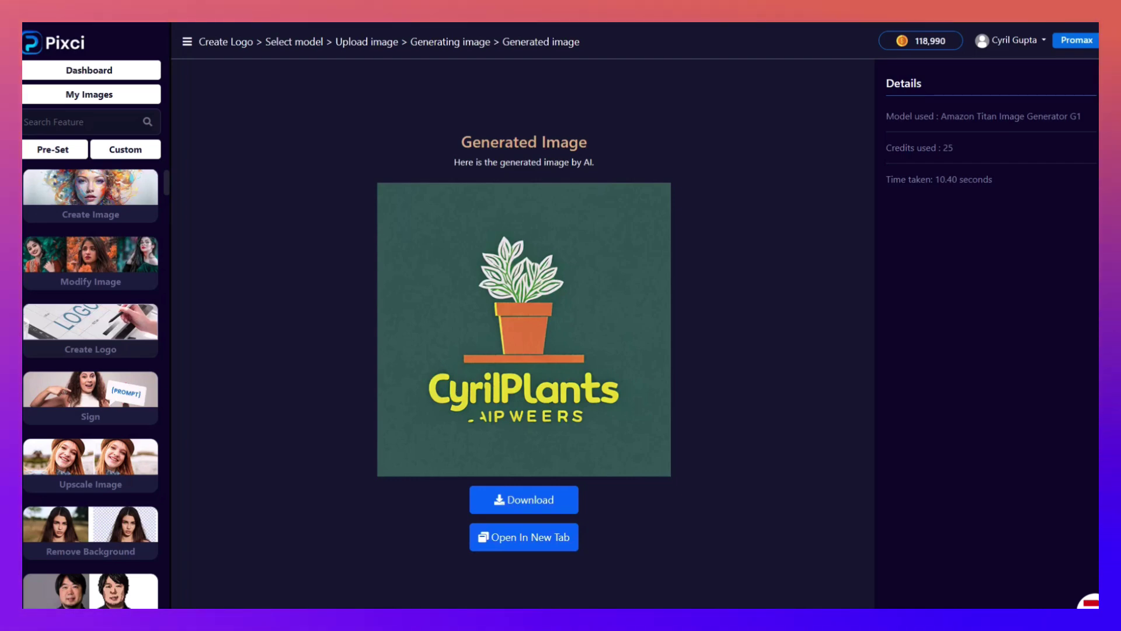
pyautogui.click(89, 411)
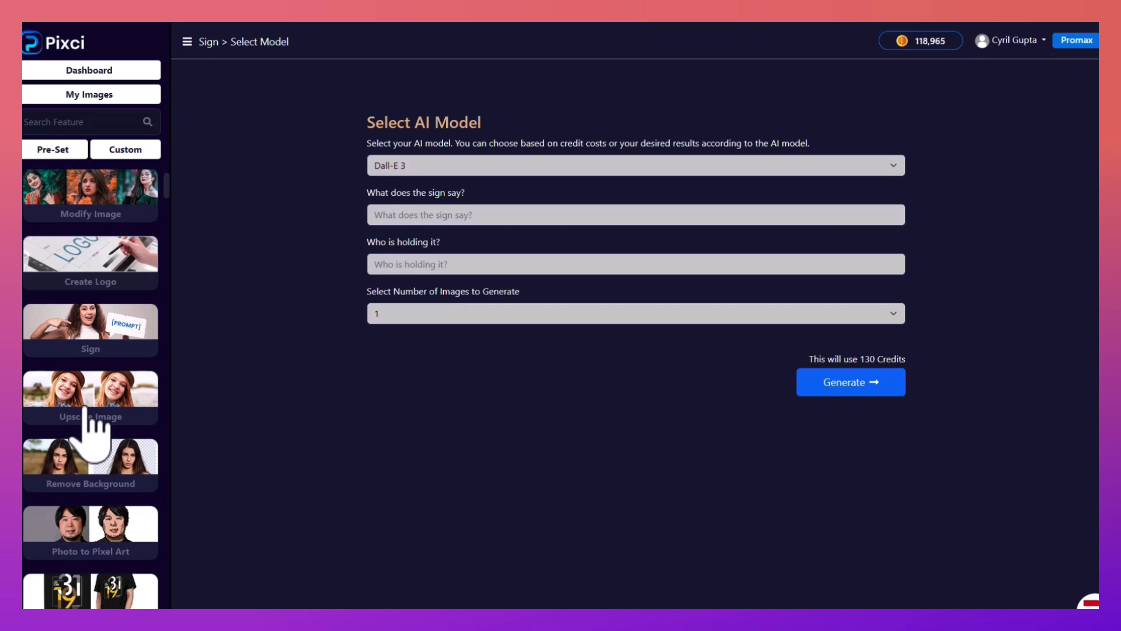
# Remove the background from the uploaded photo to leave a cutout of the person
pyautogui.scroll(-2, 104, 448)
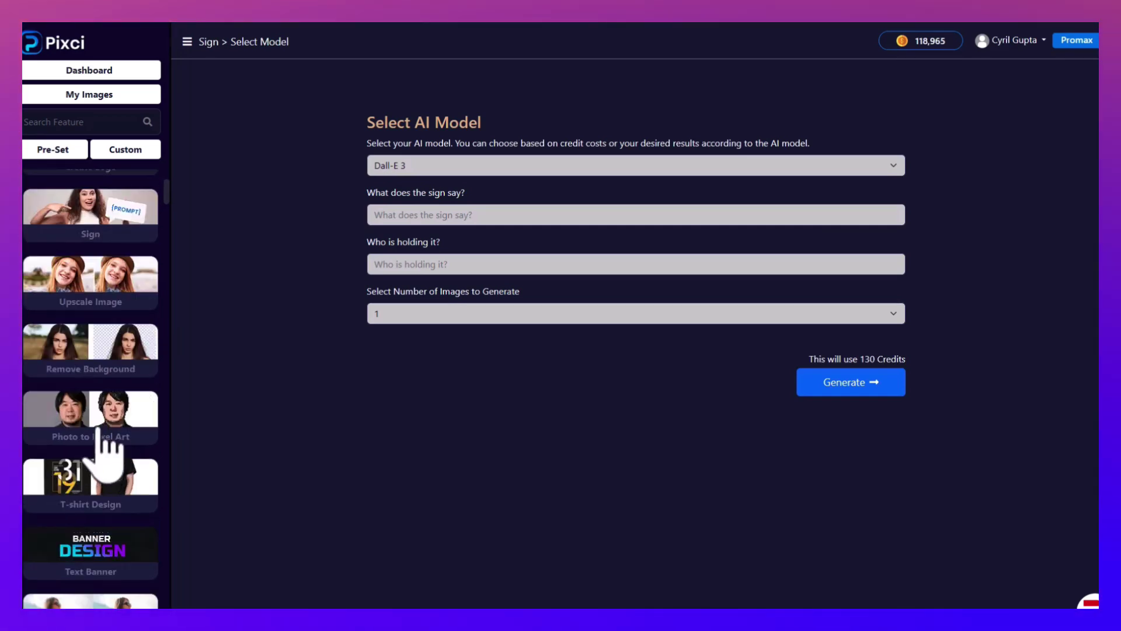
pyautogui.click(88, 350)
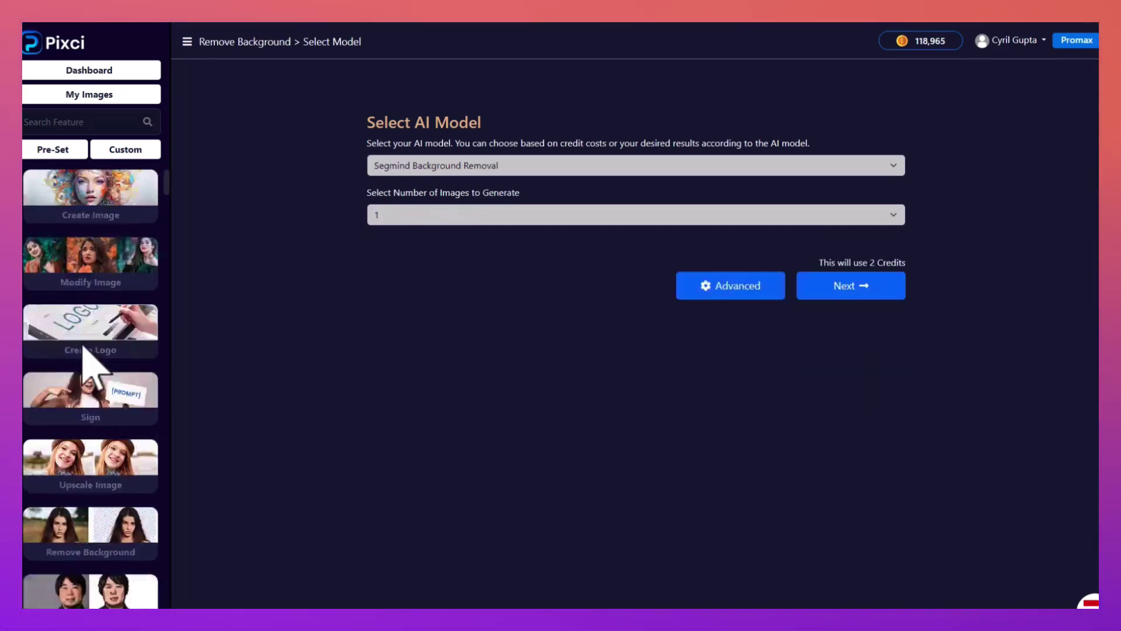
pyautogui.scroll(-3, 81, 347)
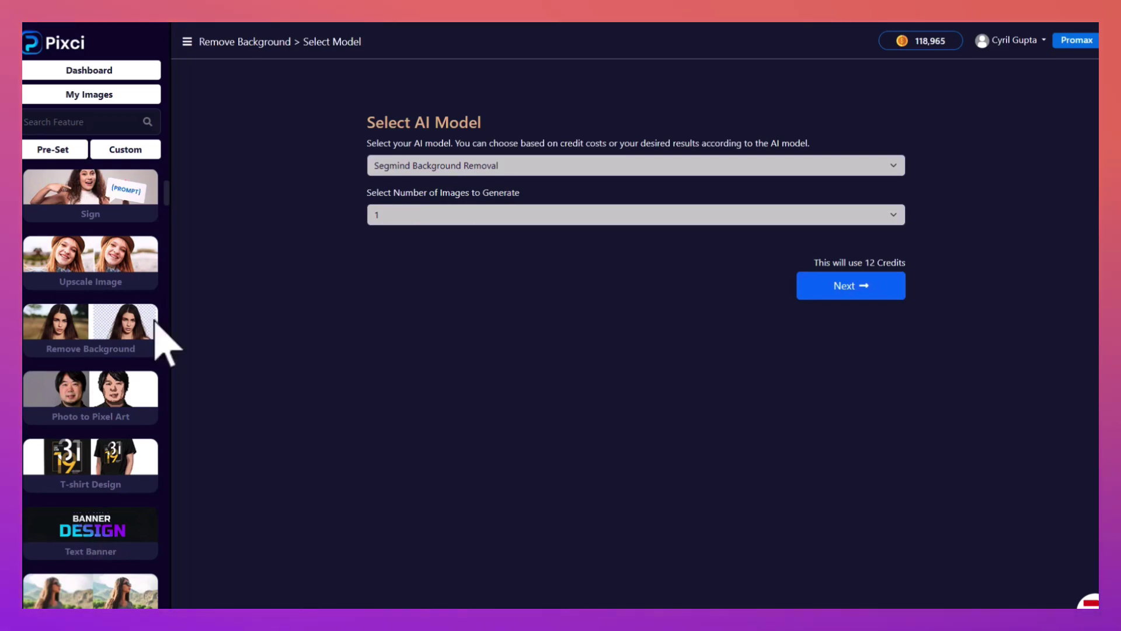
pyautogui.click(884, 289)
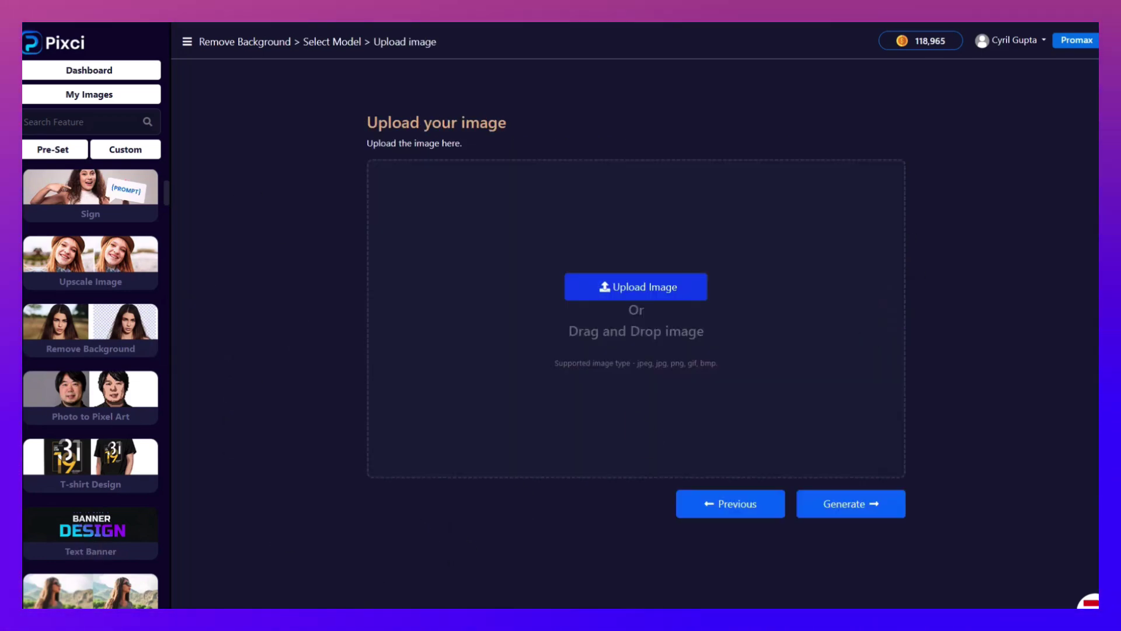
pyautogui.moveTo(584, 625); pyautogui.dragTo(559, 336)
pyautogui.click(855, 390)
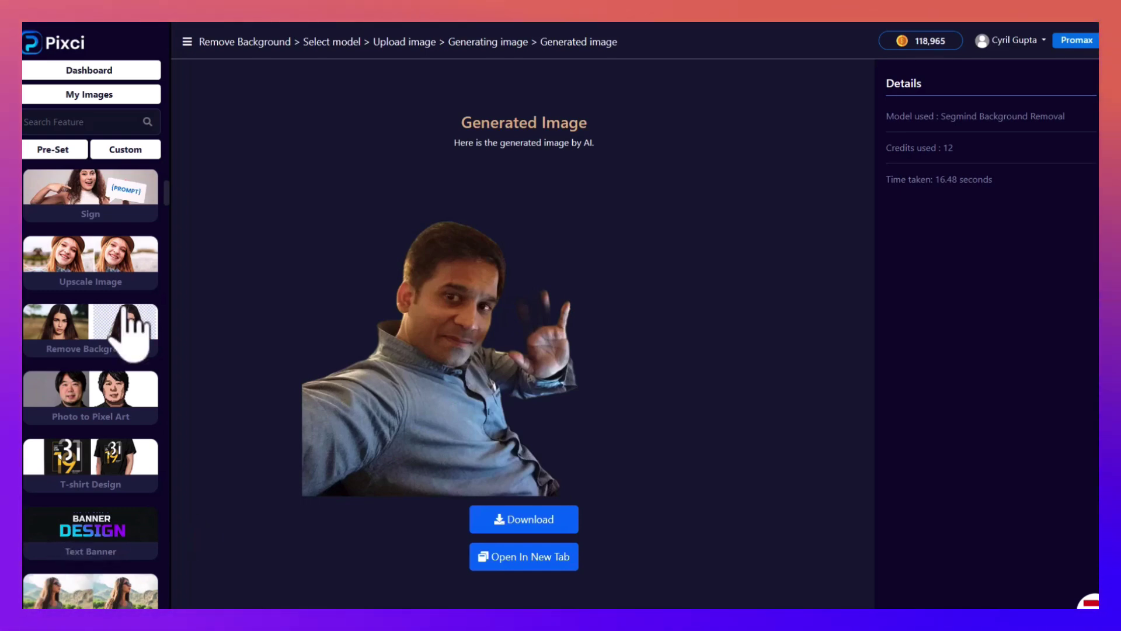
# Reopen Remove Background and keep Segmind Background Removal as its AI model
pyautogui.click(119, 344)
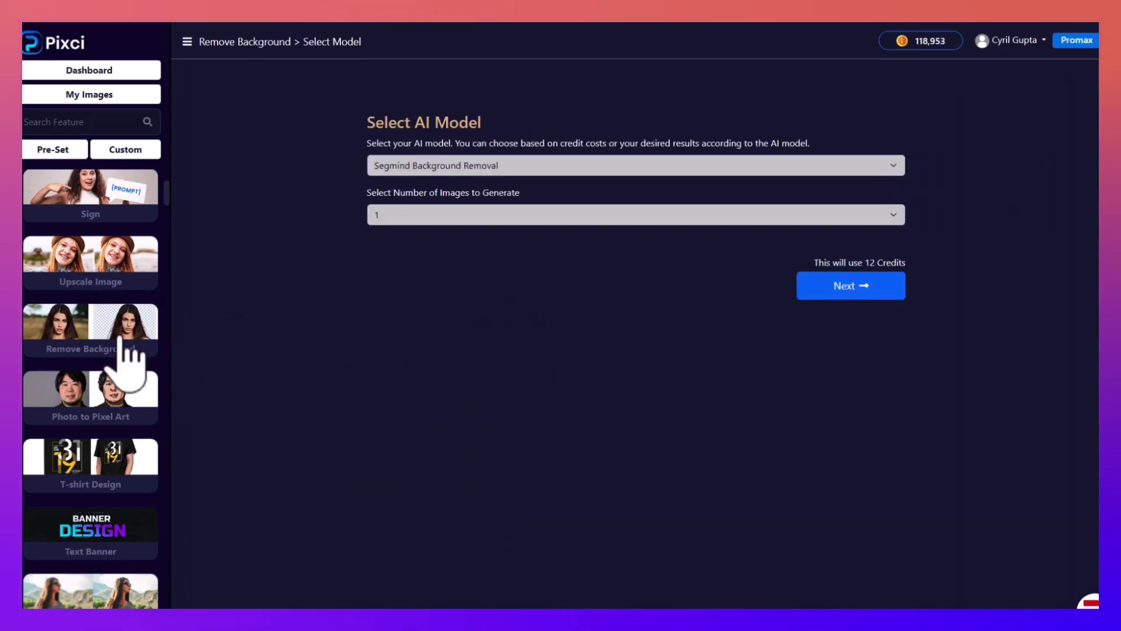
pyautogui.moveTo(116, 341); pyautogui.dragTo(598, 204)
pyautogui.click(602, 168)
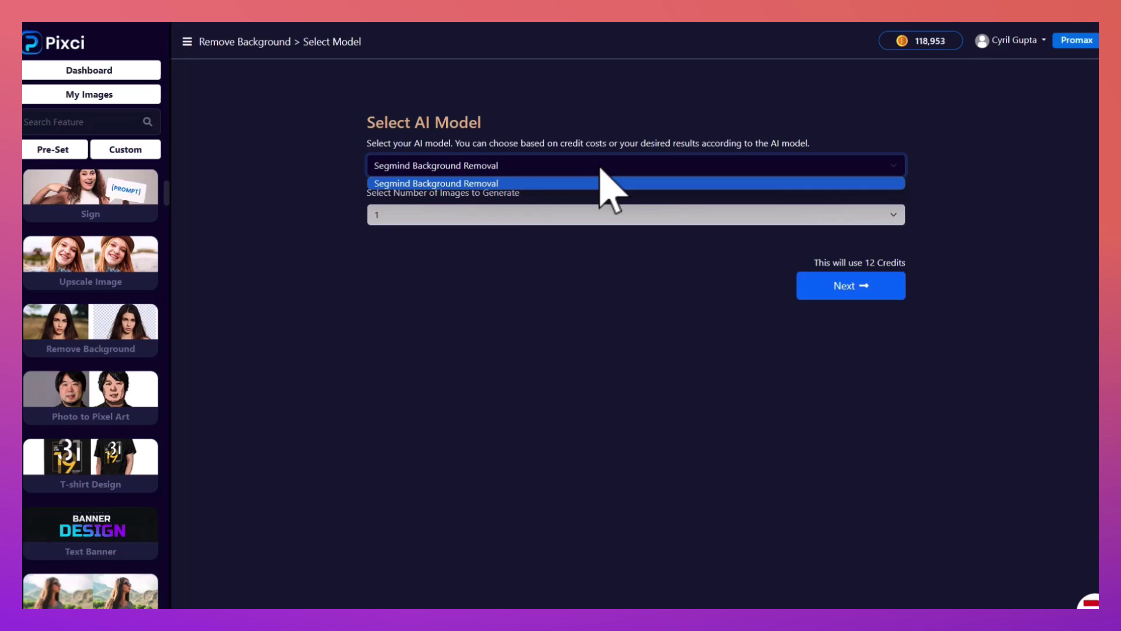
pyautogui.click(287, 24)
pyautogui.scroll(3, 129, 447)
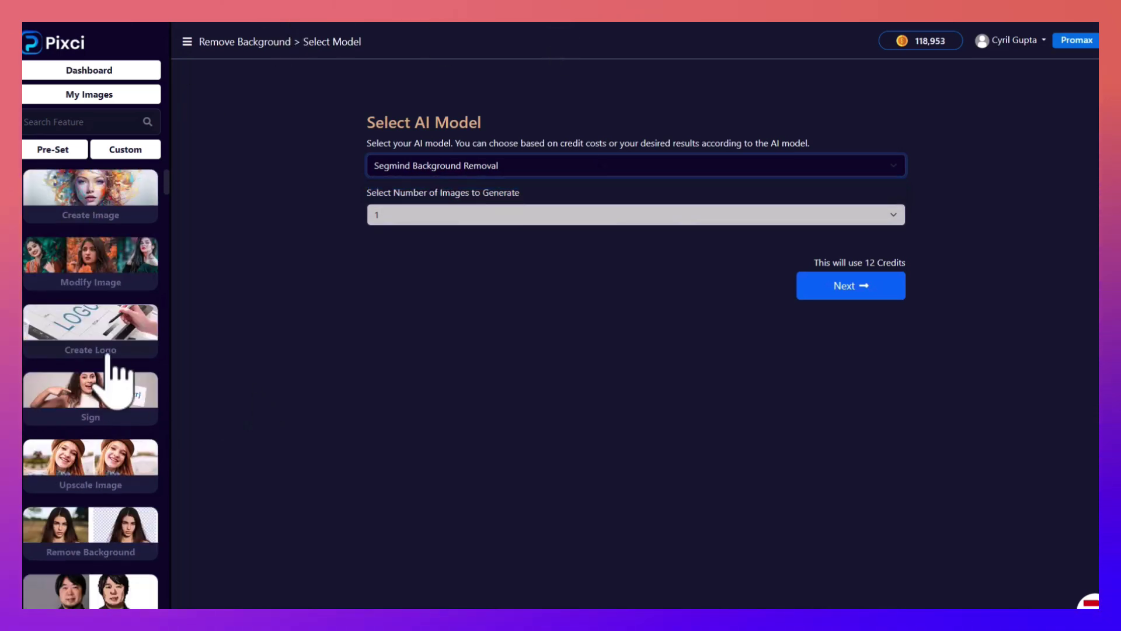
pyautogui.click(645, 167)
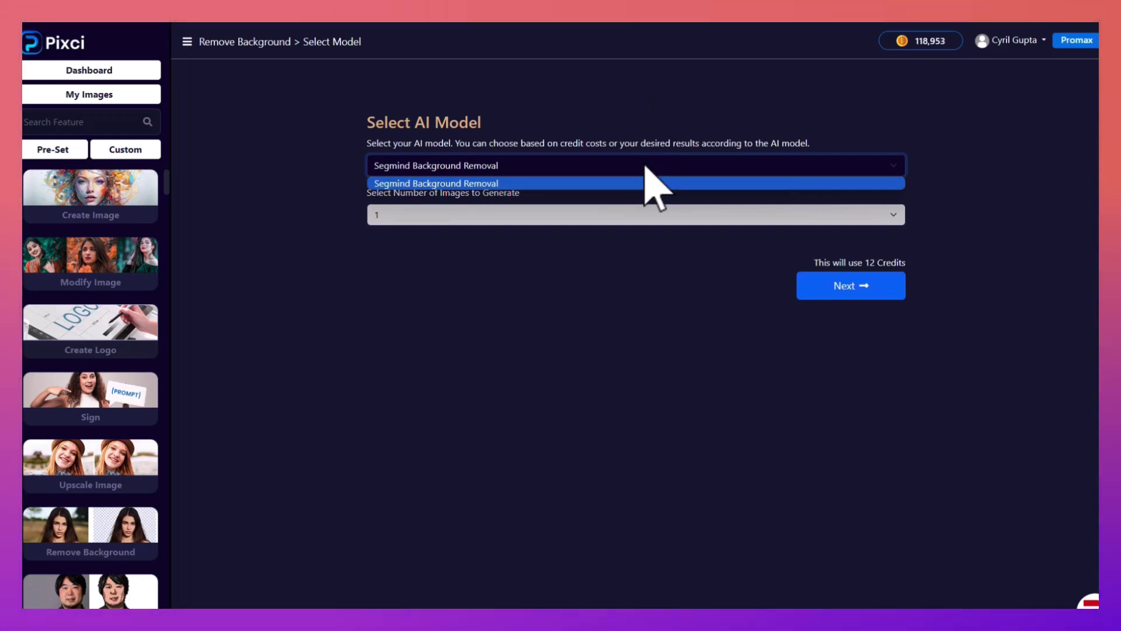
pyautogui.click(647, 184)
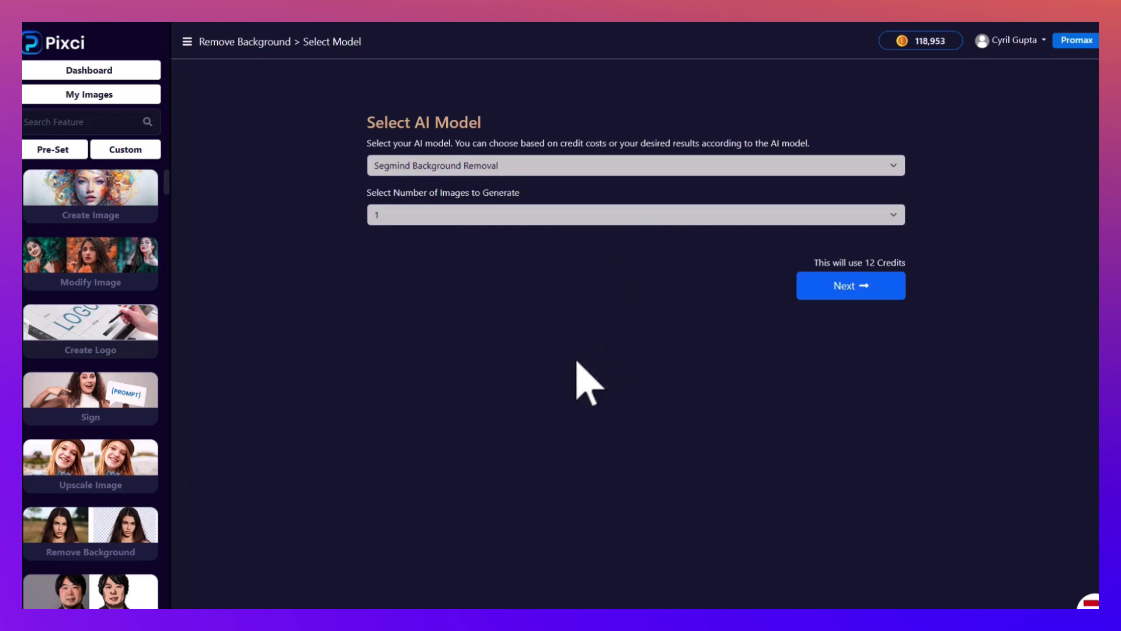
pyautogui.scroll(-6, 87, 438)
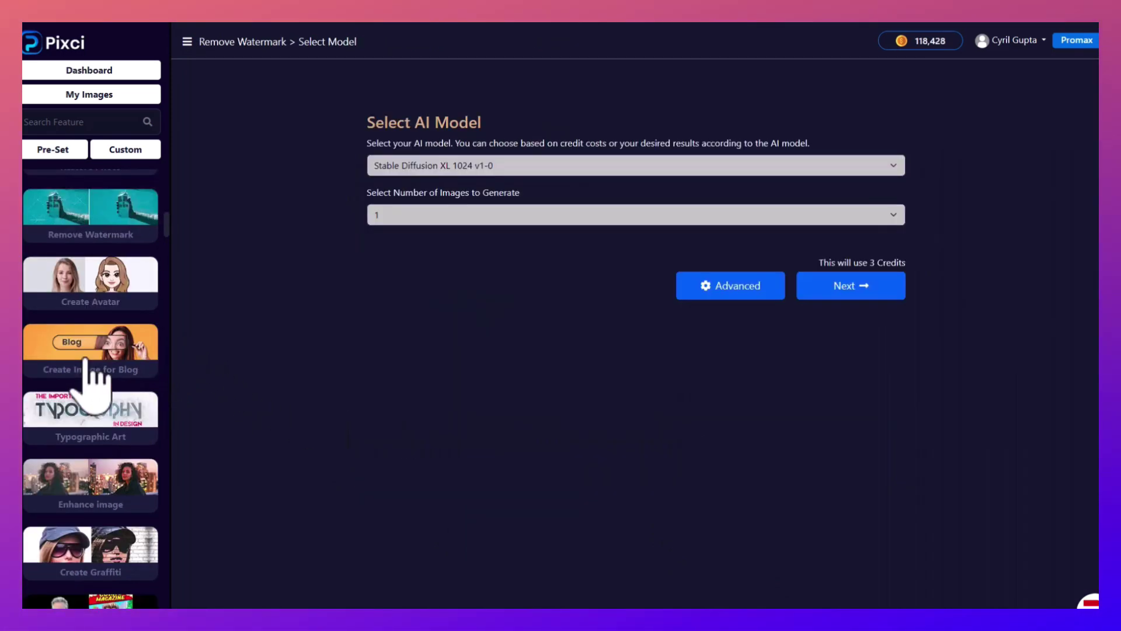
# Start a blog image with Stable Diffusion v1-6 and select the OpenAI article's opening paragraphs
pyautogui.click(87, 362)
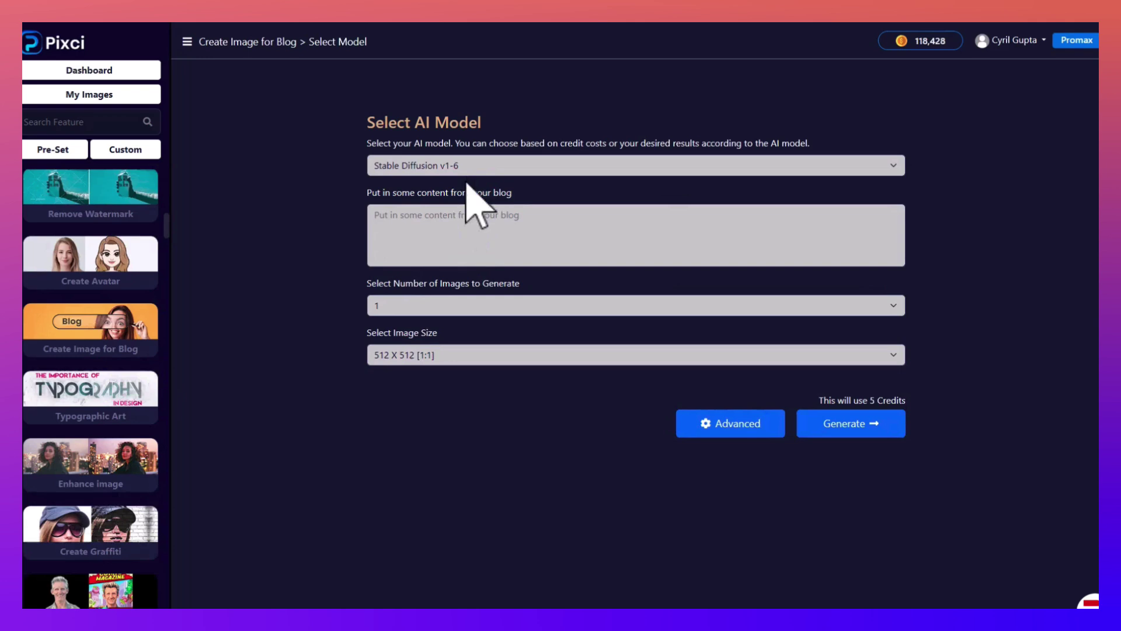
pyautogui.click(470, 169)
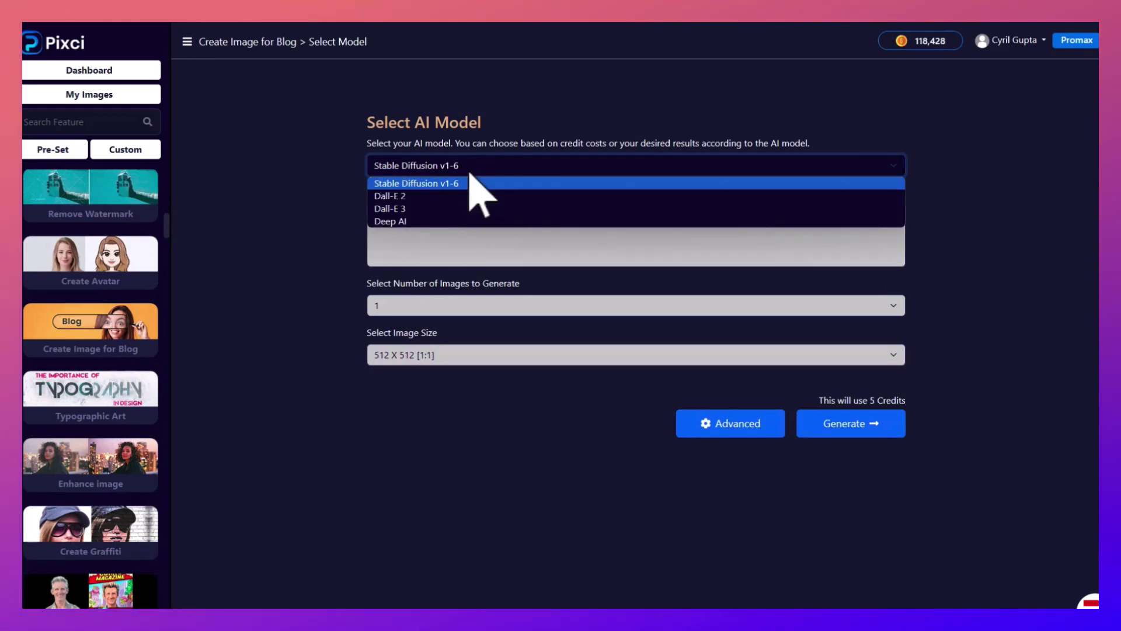
pyautogui.click(462, 183)
pyautogui.click(470, 249)
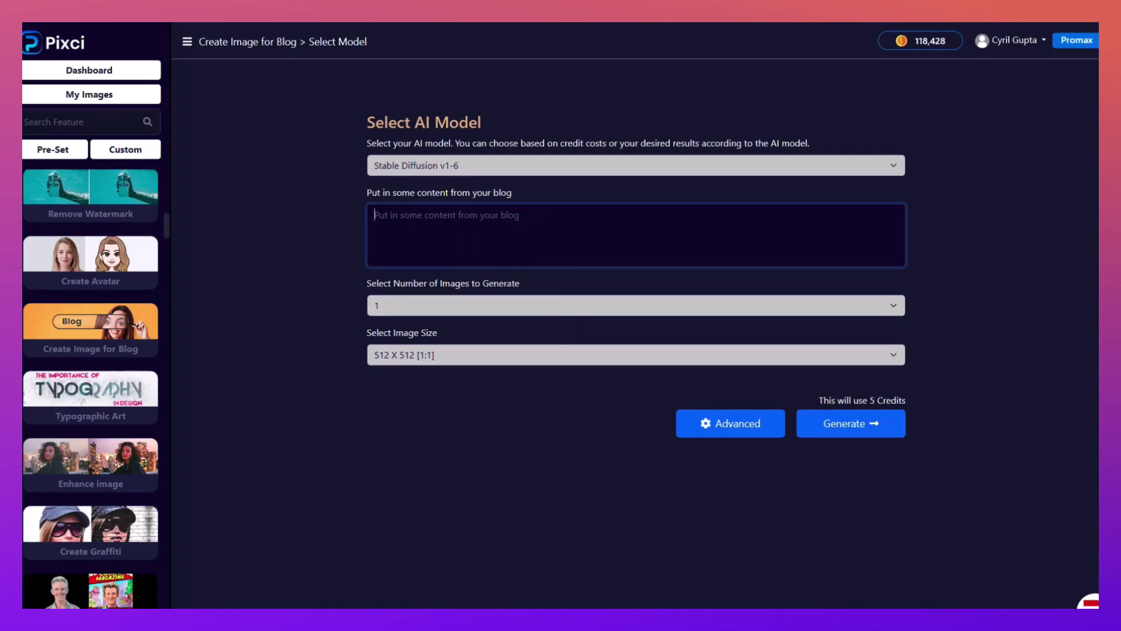
pyautogui.hotkey('alt', 'Tab')
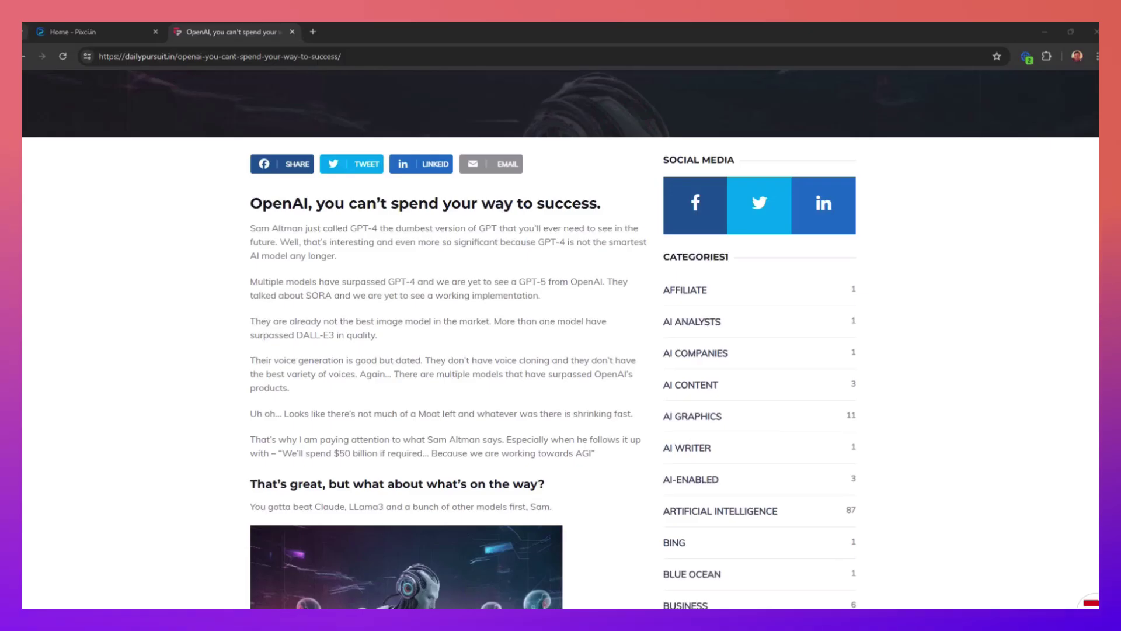
pyautogui.moveTo(249, 215); pyautogui.dragTo(607, 338)
pyautogui.hotkey('ctrl', 'c')
# Paste the copied OpenAI article text into the blog-content box
pyautogui.click(51, 29)
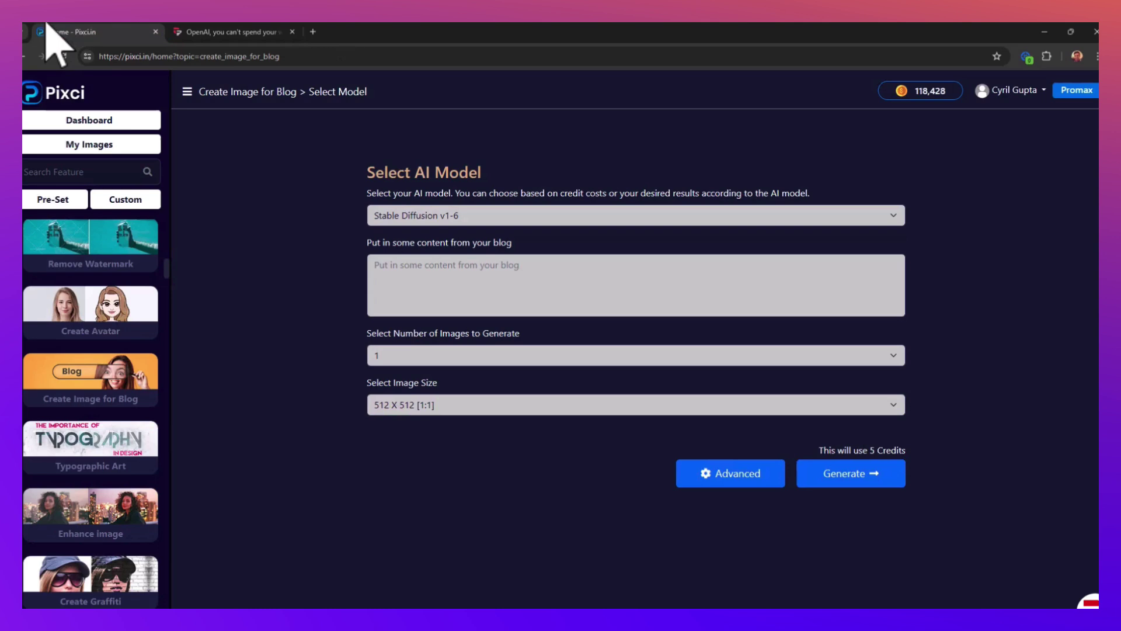
pyautogui.click(479, 271)
pyautogui.hotkey('ctrl', 'v')
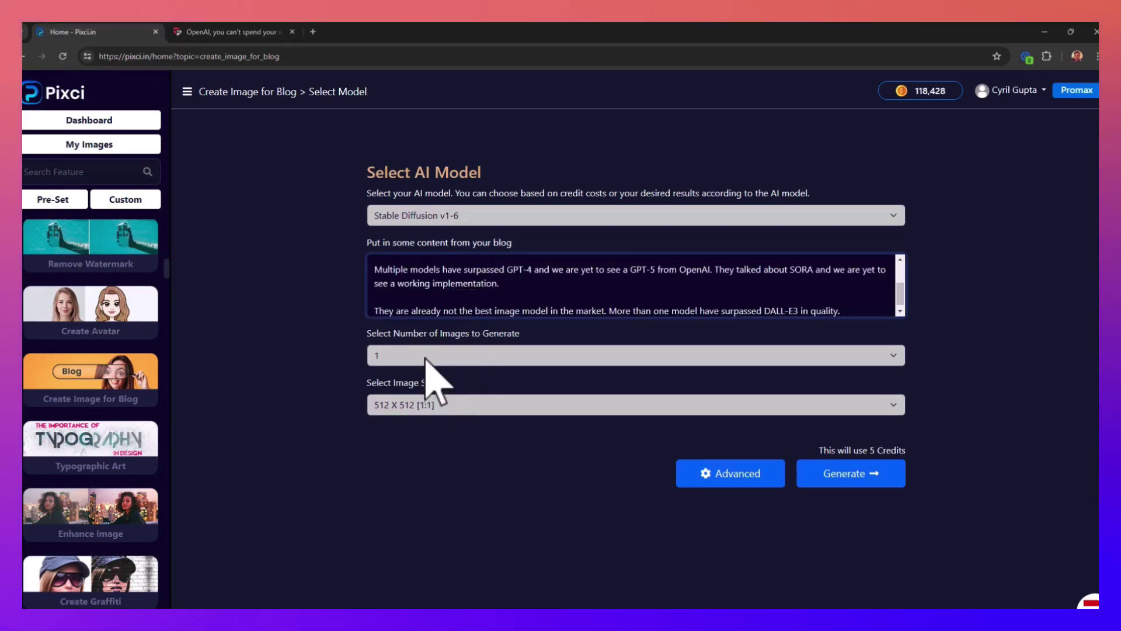
# Generate 1 blog image at 512 X 512 with Stable Diffusion v1-6
pyautogui.click(430, 359)
pyautogui.click(428, 362)
pyautogui.click(450, 404)
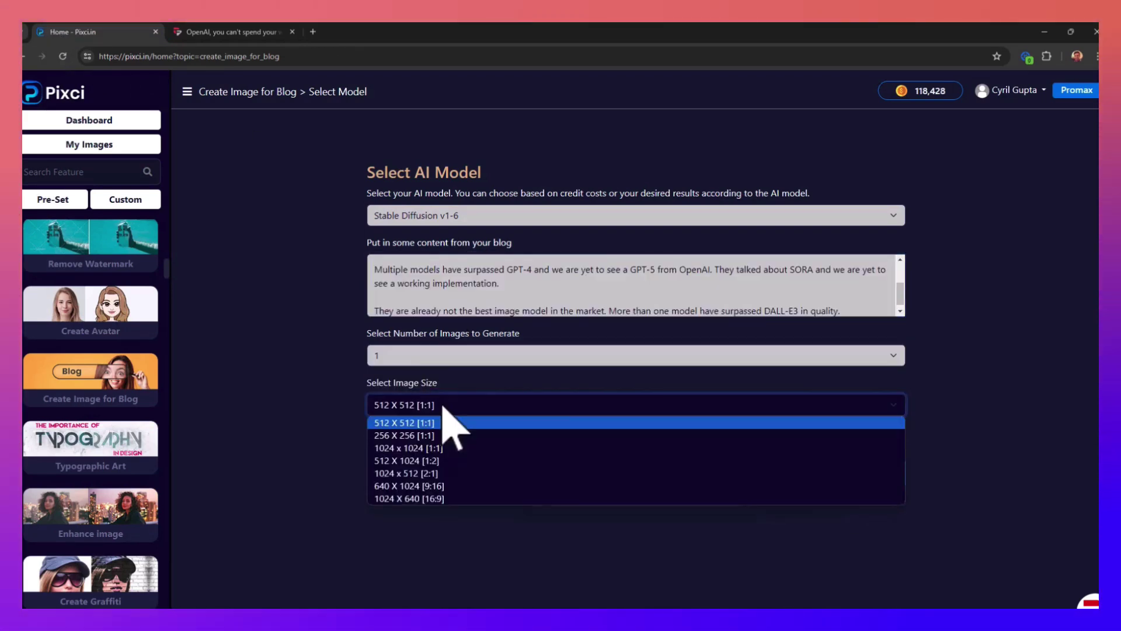
pyautogui.click(450, 423)
pyautogui.click(477, 218)
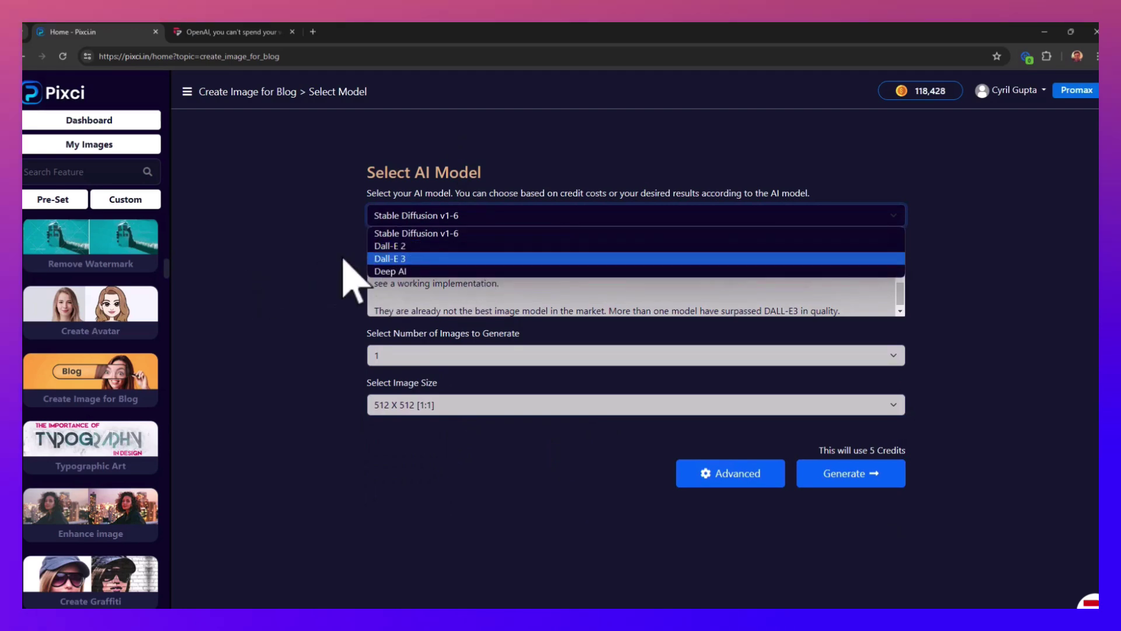
pyautogui.click(324, 265)
pyautogui.click(876, 480)
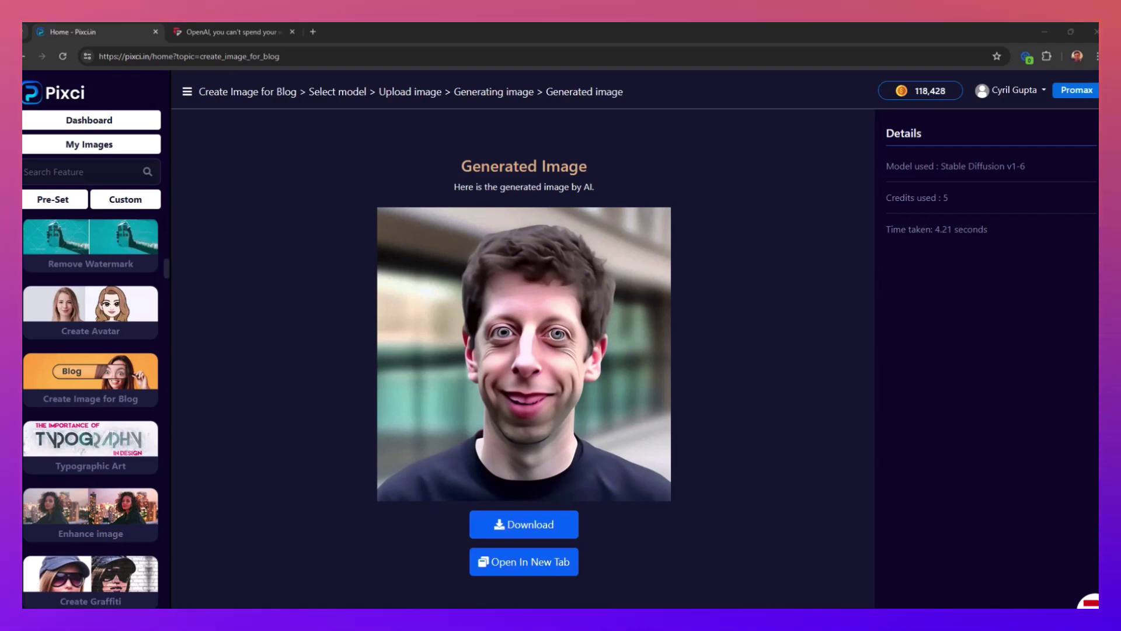
pyautogui.scroll(-10, 88, 488)
pyautogui.scroll(-6, 94, 486)
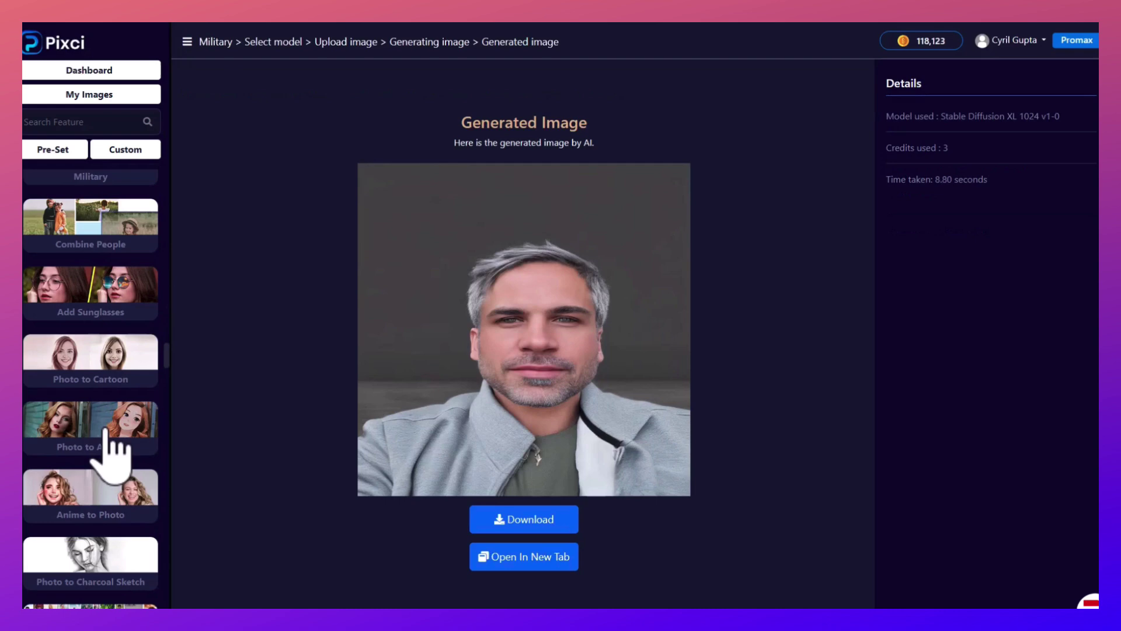
# Convert the man's portrait photo to anime with the Deep AI model, uploading and generating twice
pyautogui.click(104, 439)
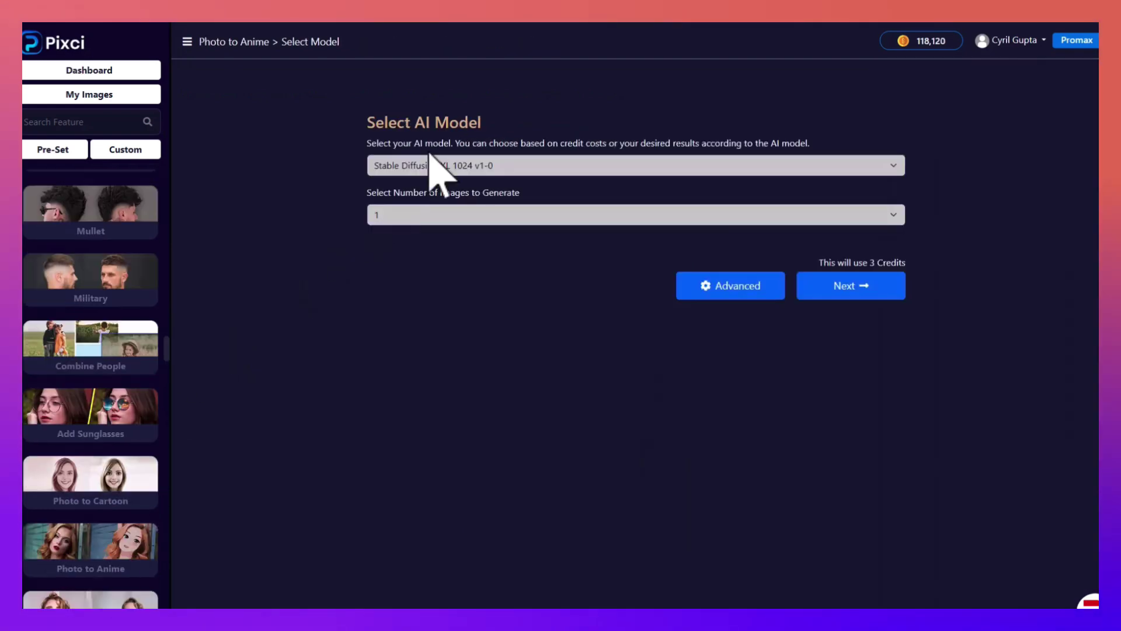
pyautogui.click(430, 164)
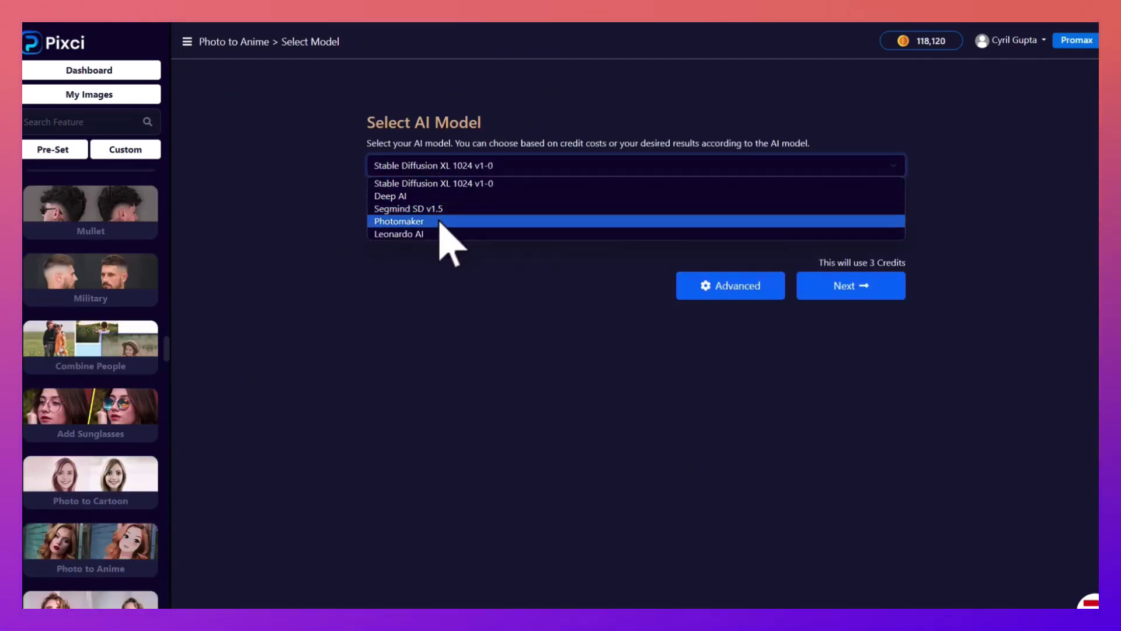
pyautogui.click(439, 201)
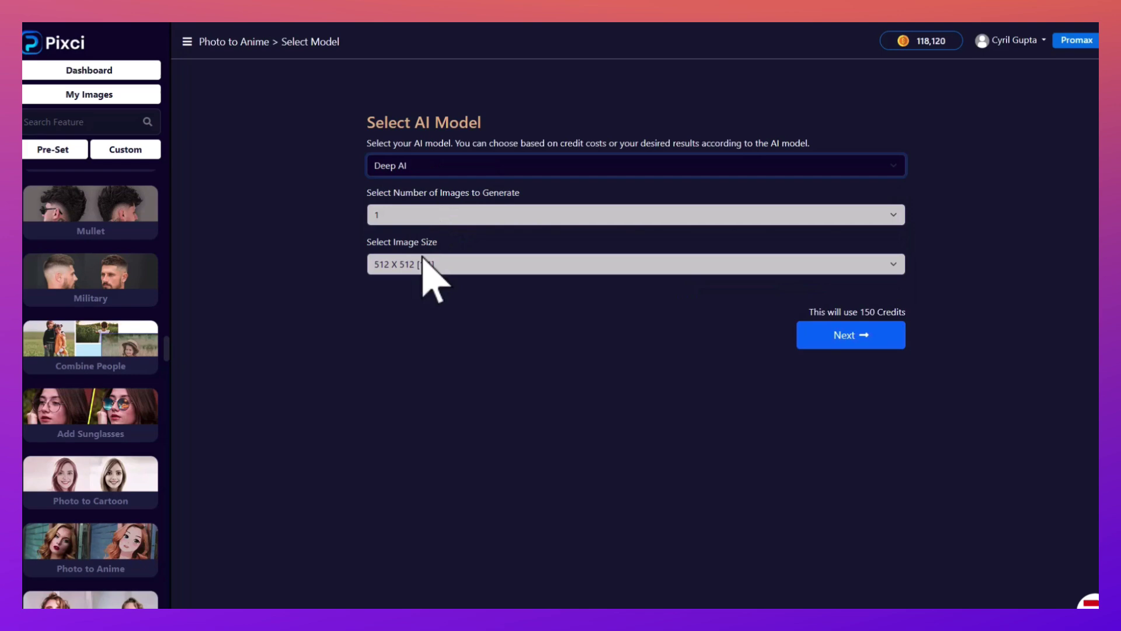
pyautogui.click(850, 345)
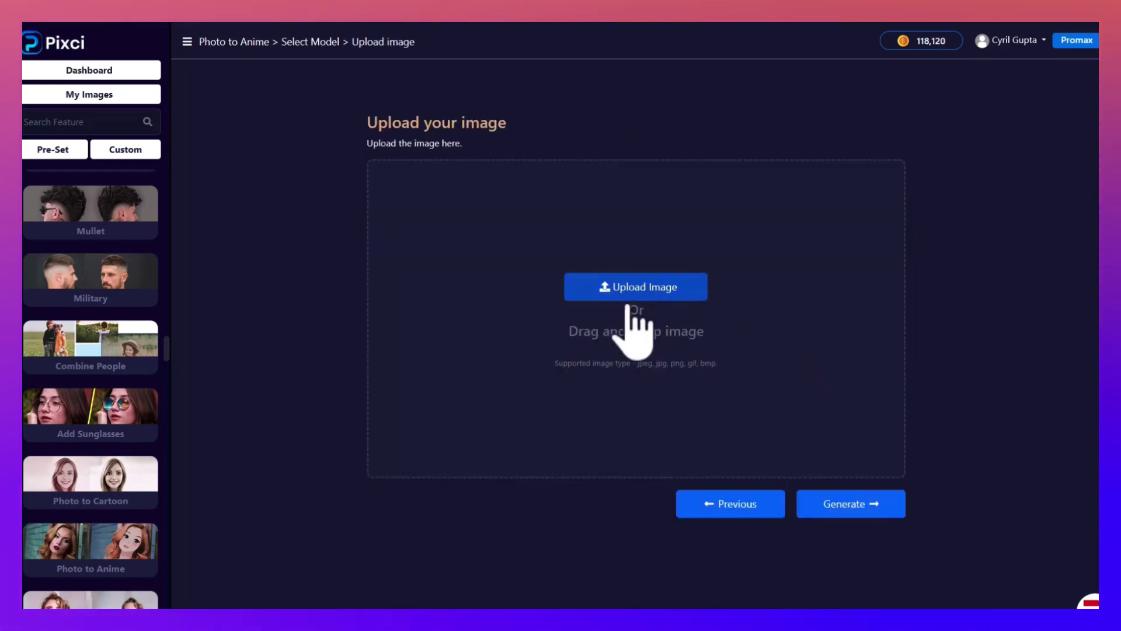
pyautogui.moveTo(1104, 327); pyautogui.dragTo(581, 368)
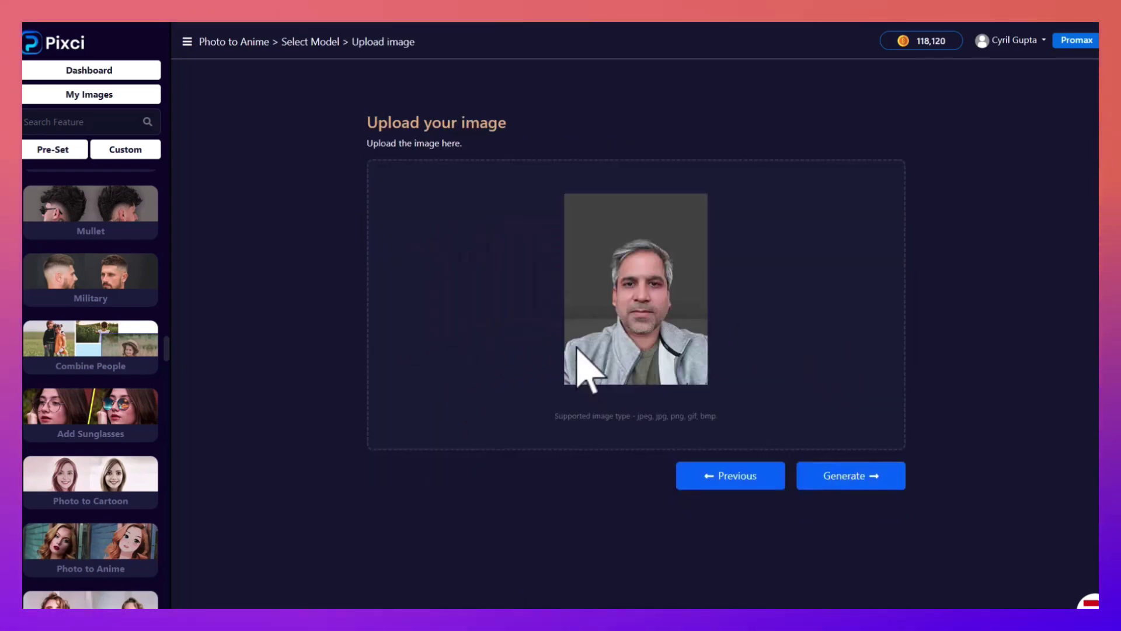
pyautogui.click(870, 502)
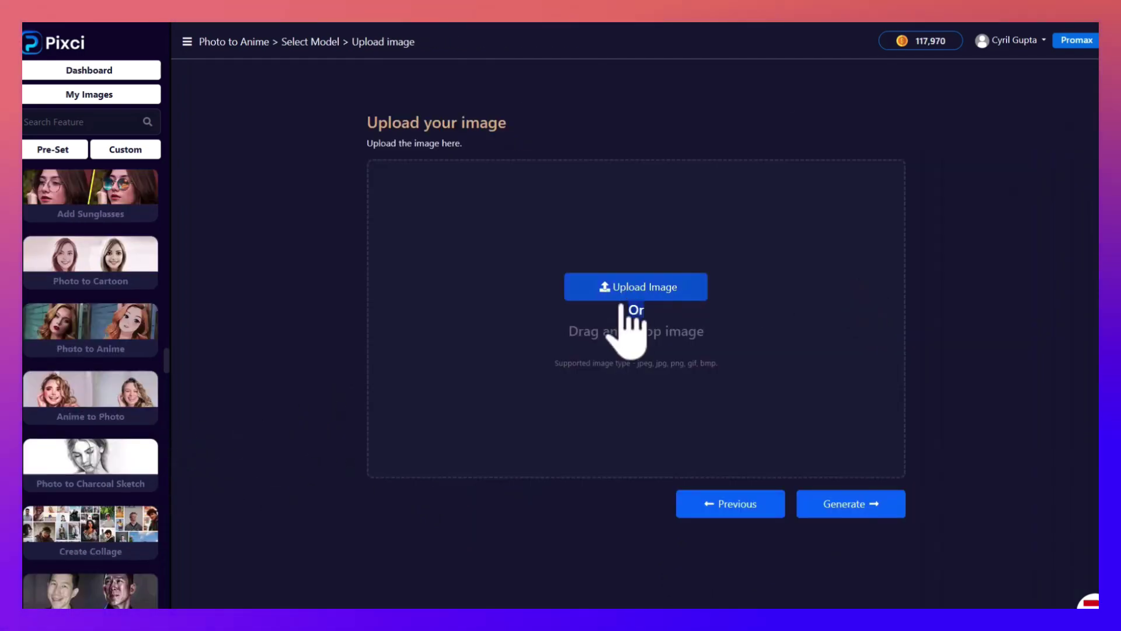
pyautogui.moveTo(0, 388); pyautogui.dragTo(444, 386)
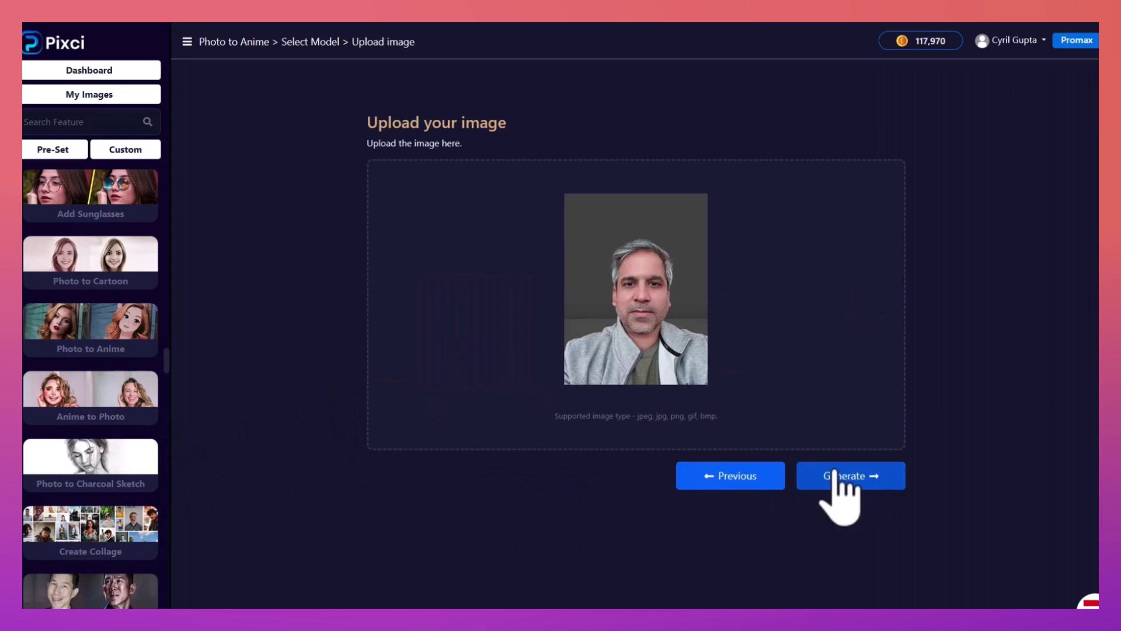
pyautogui.click(833, 472)
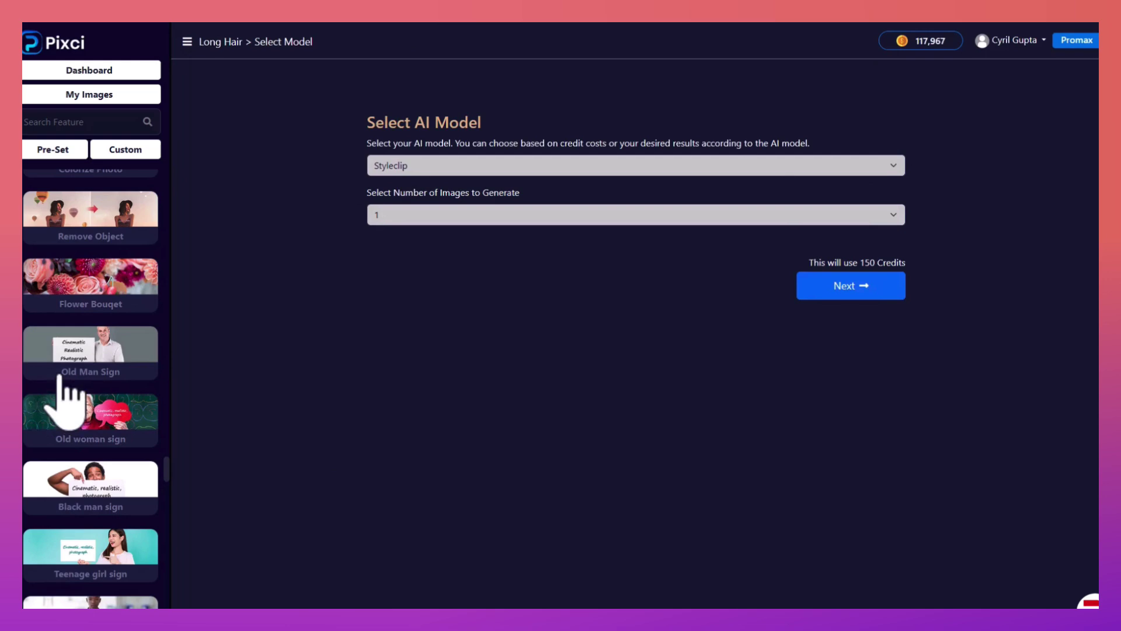
# Generate an Old Man Sign image with the sign text 'Hi there!' and review the result
pyautogui.click(88, 374)
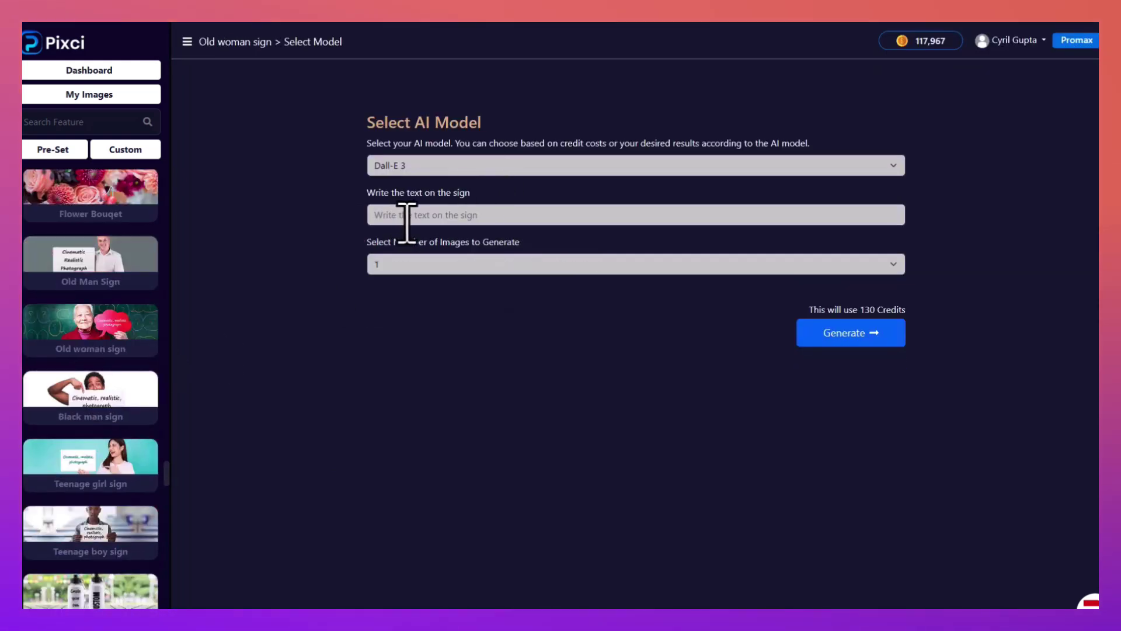
pyautogui.click(513, 215)
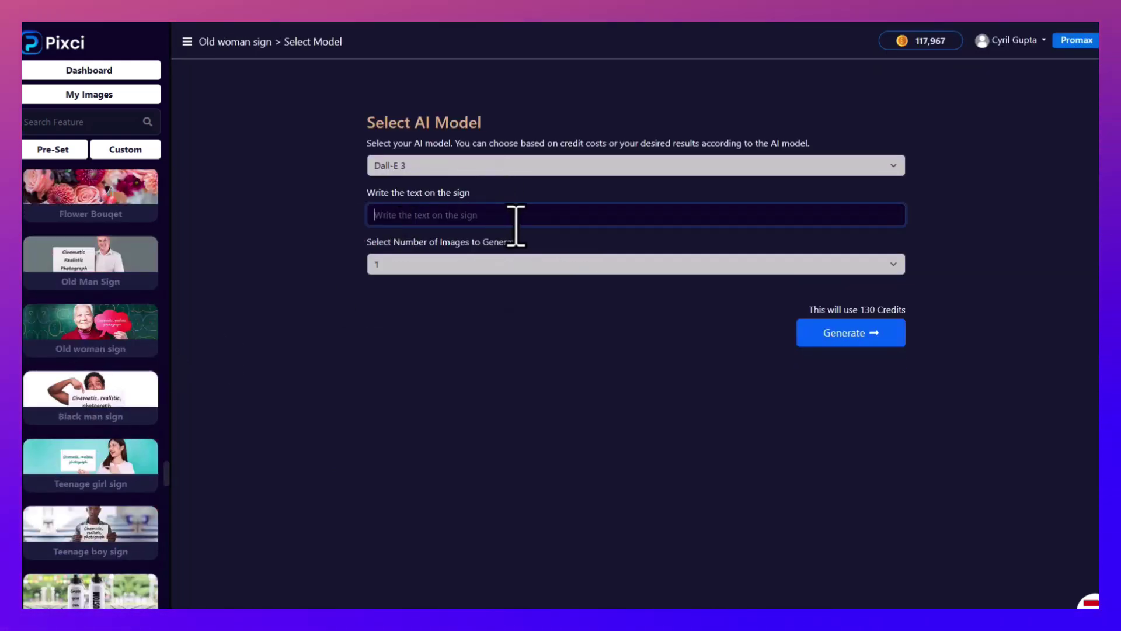
pyautogui.write('Hi there!')
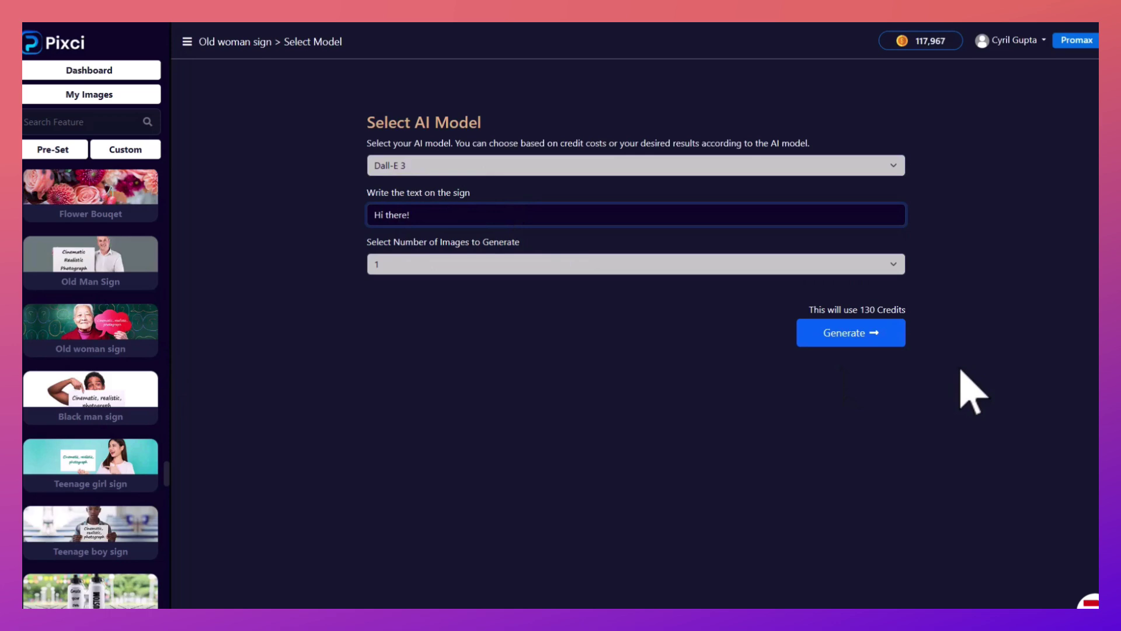
pyautogui.click(891, 342)
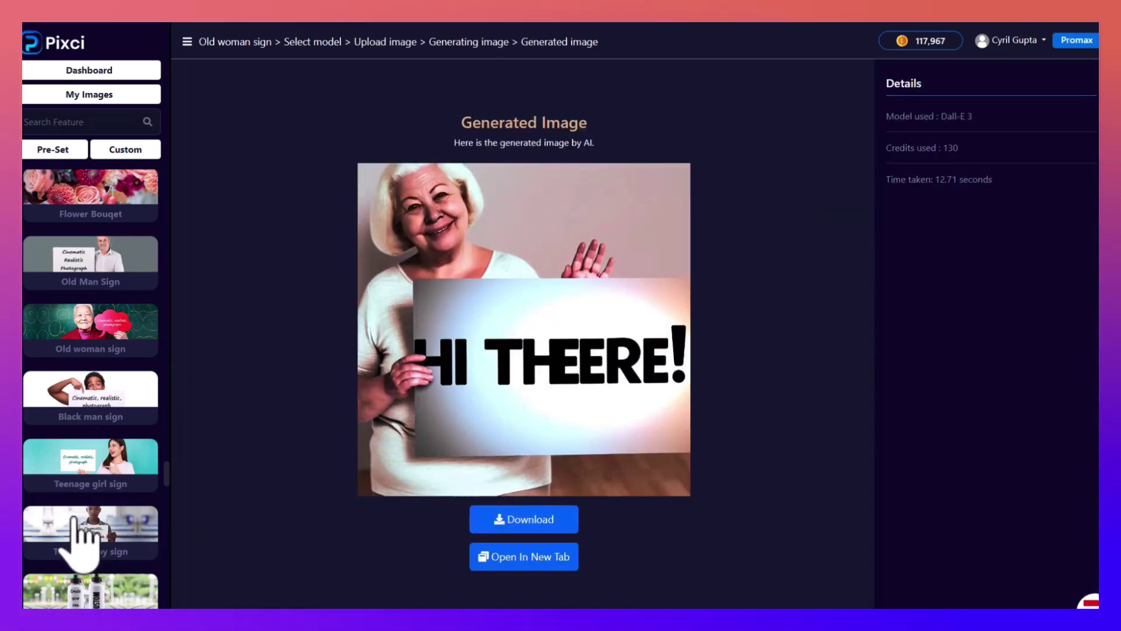
pyautogui.scroll(-3, 115, 497)
pyautogui.scroll(-2, 76, 421)
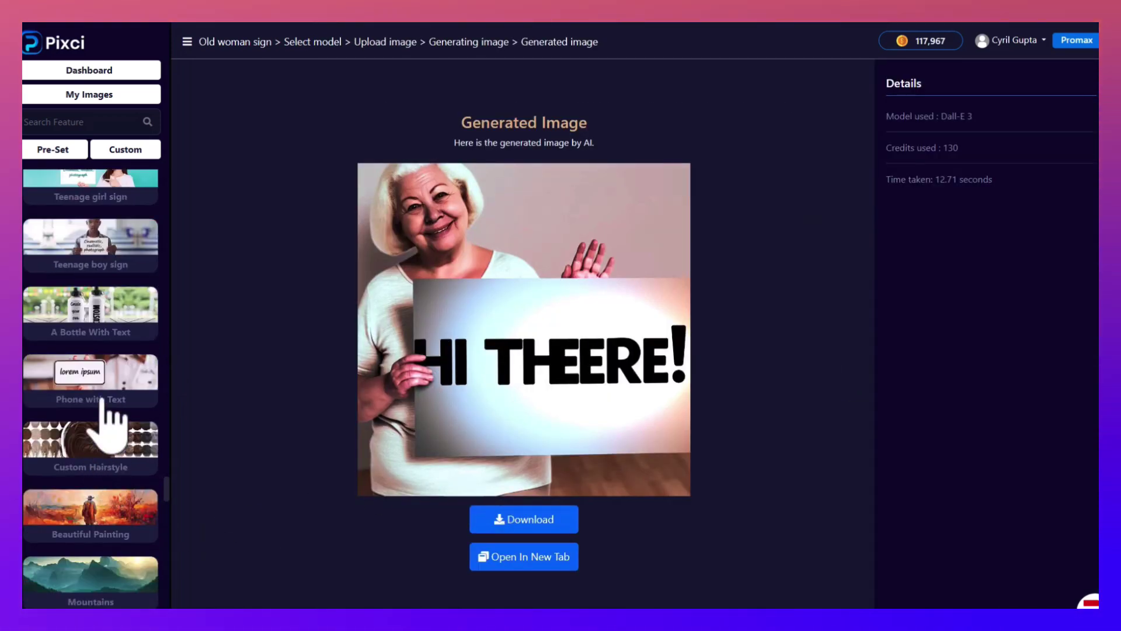
pyautogui.scroll(5, 99, 327)
pyautogui.scroll(-2, 100, 339)
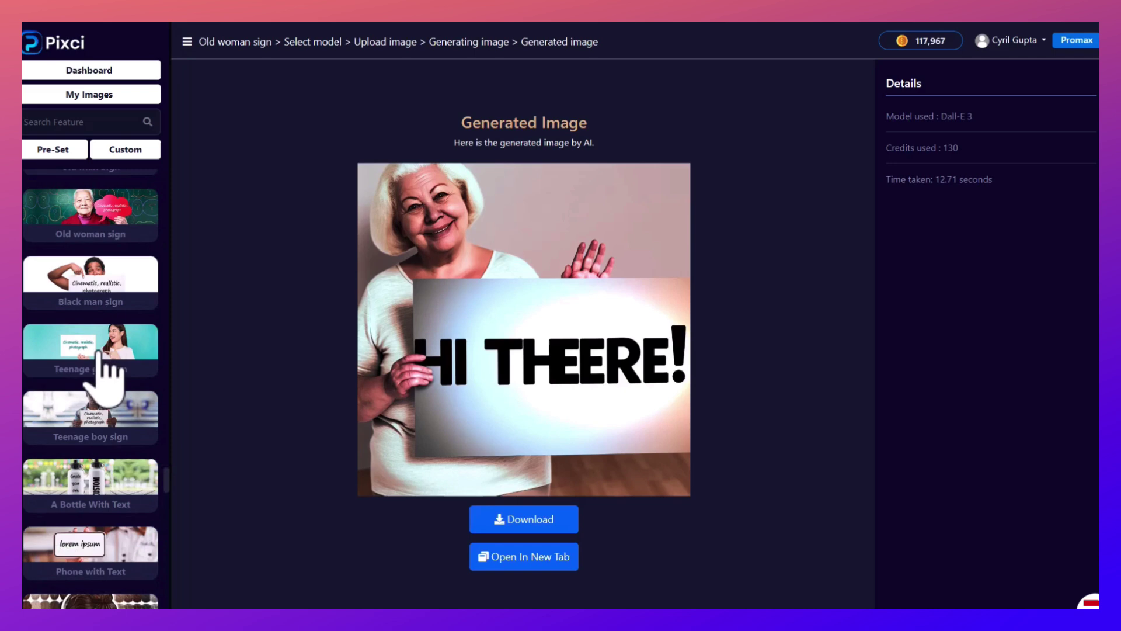
pyautogui.scroll(-1, 81, 344)
pyautogui.scroll(-6, 88, 385)
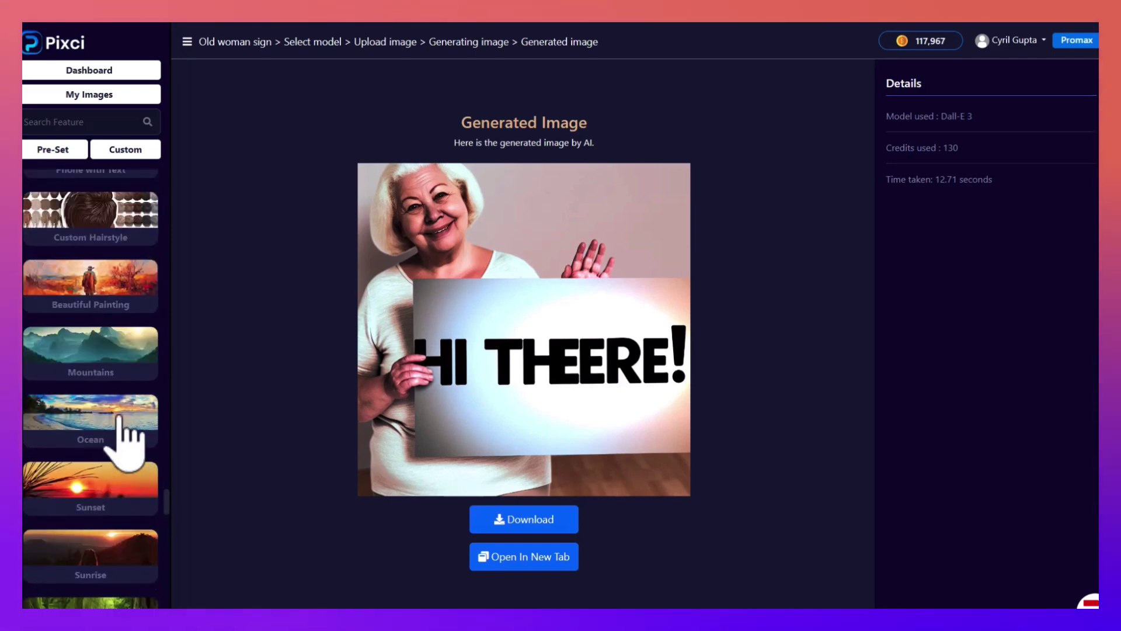
# Open the Ocean preset and set its AI model to Segmind Vega
pyautogui.click(78, 432)
pyautogui.scroll(-2, 79, 436)
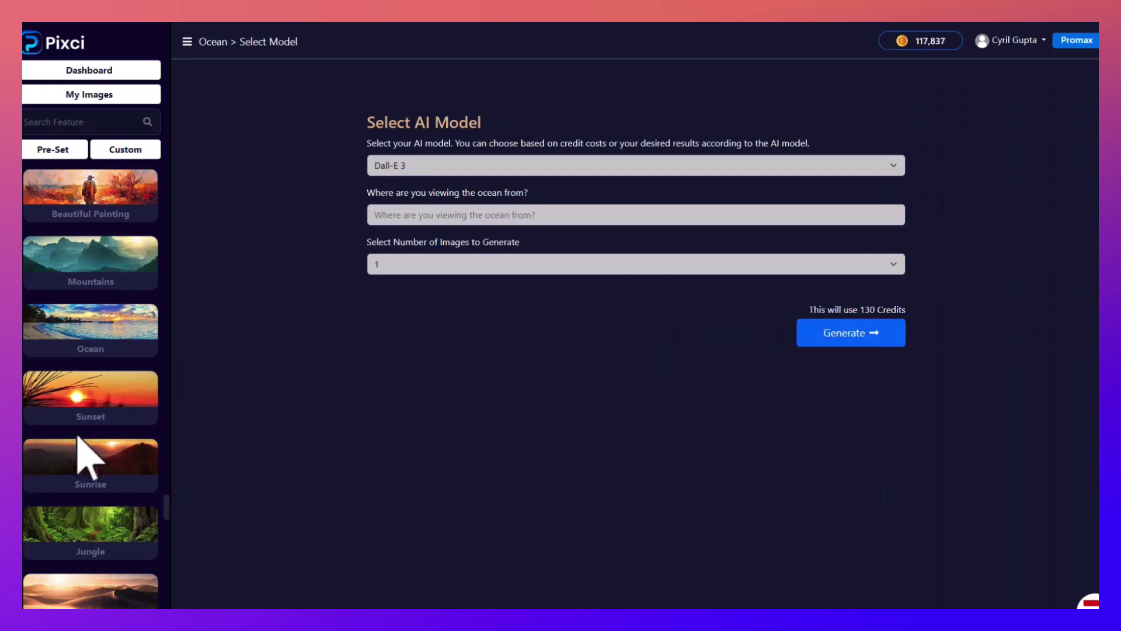
pyautogui.click(552, 222)
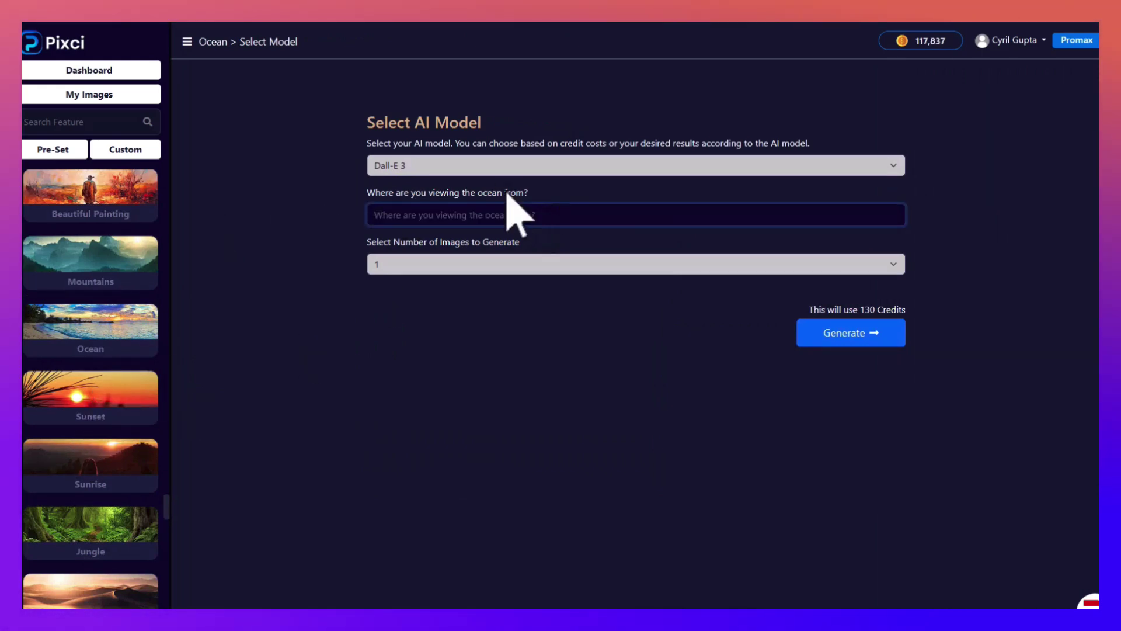
pyautogui.click(514, 167)
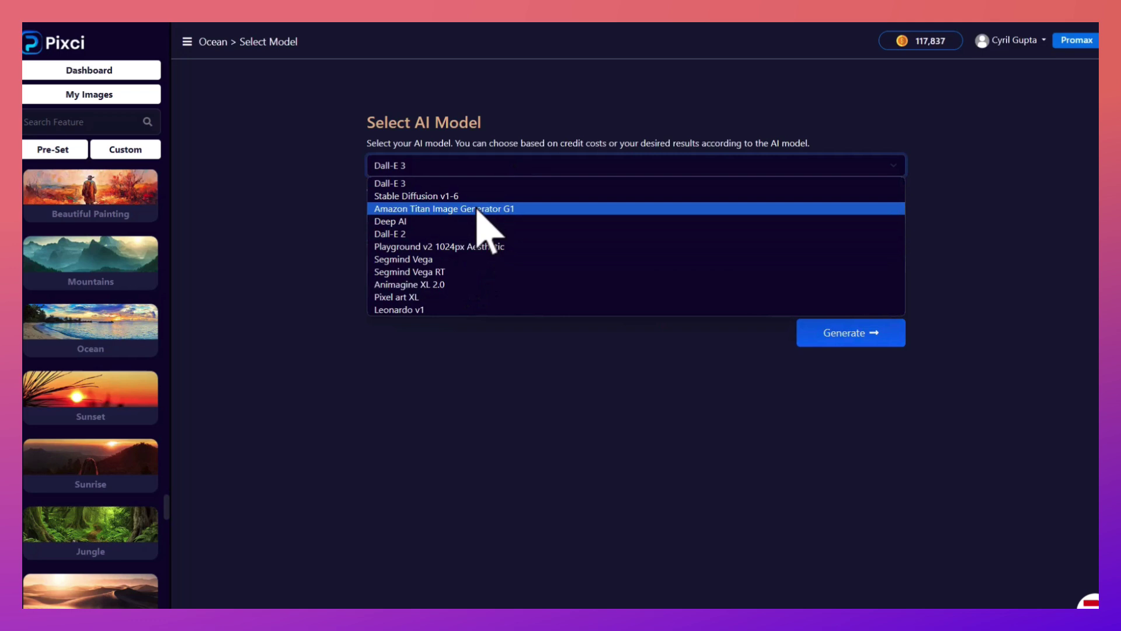
pyautogui.click(477, 209)
pyautogui.click(426, 168)
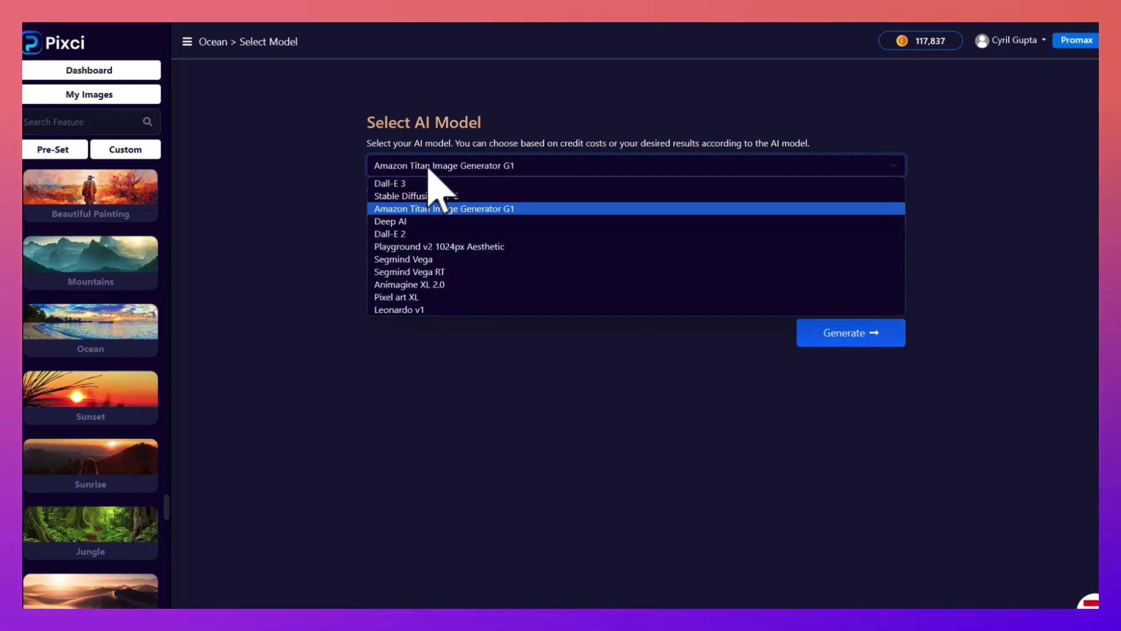
pyautogui.click(432, 260)
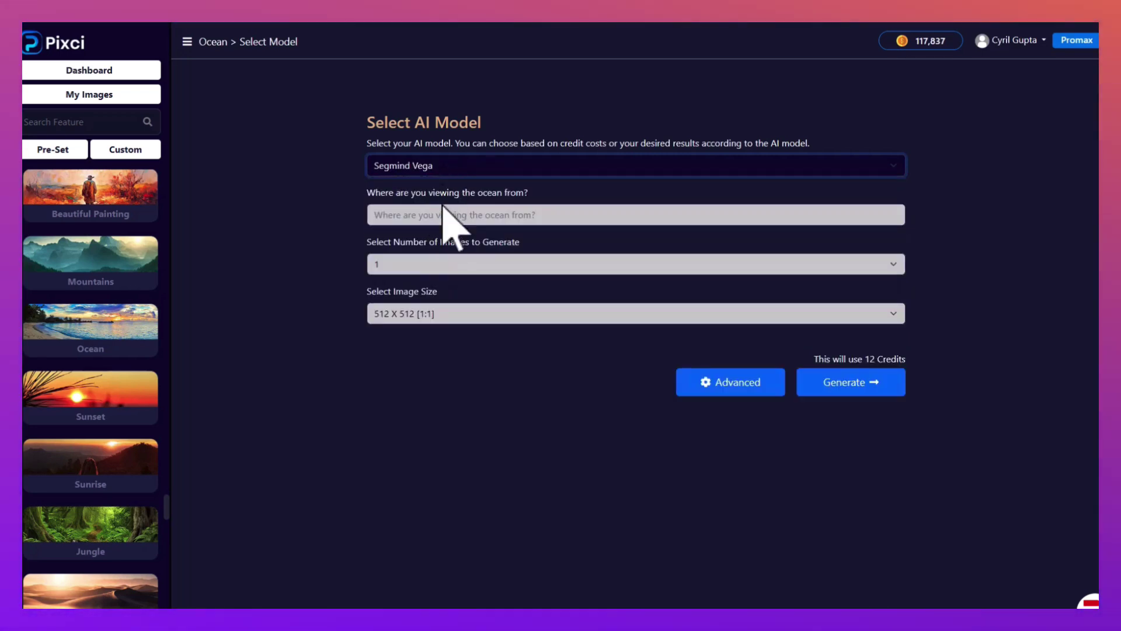
# Generate the ocean image viewed 'From the coast of h'
pyautogui.click(477, 223)
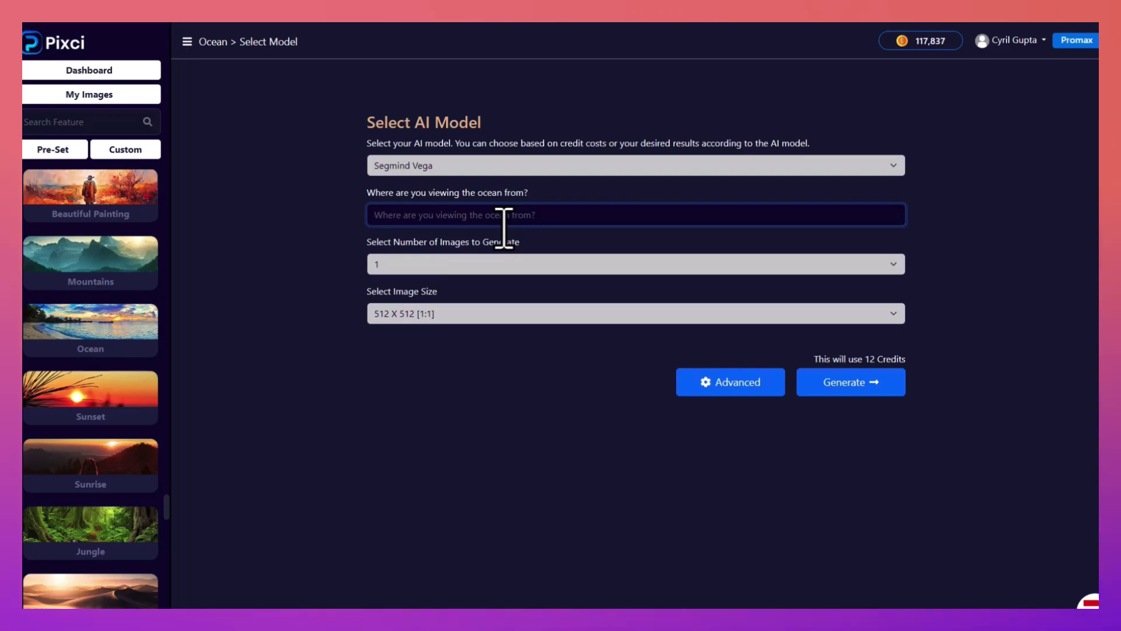
pyautogui.write('From the coast of h')
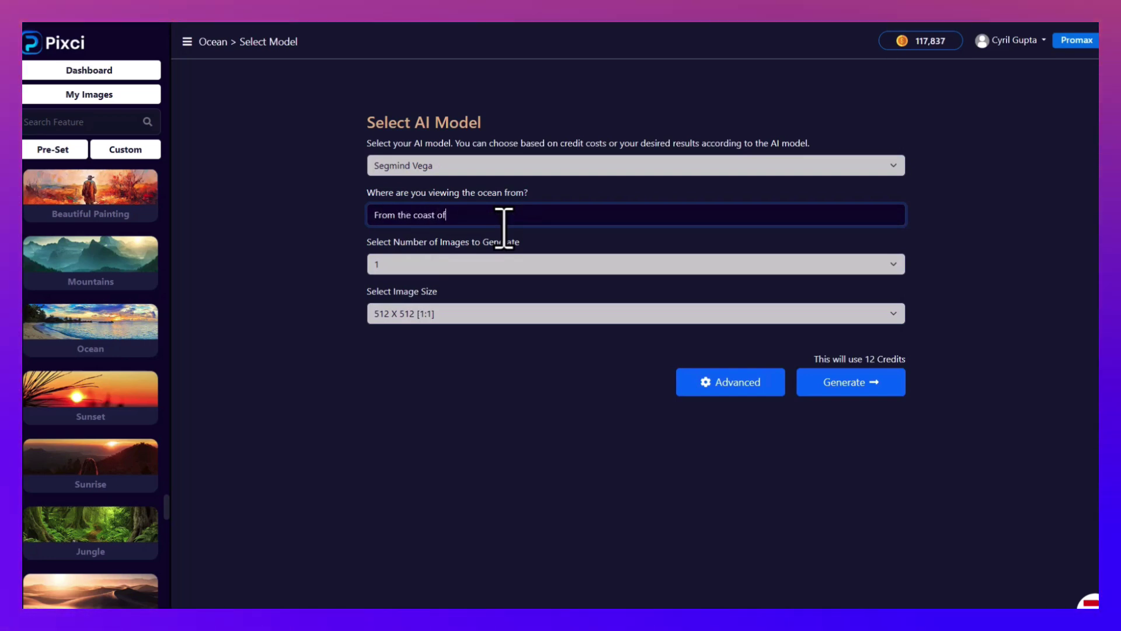
pyautogui.click(823, 385)
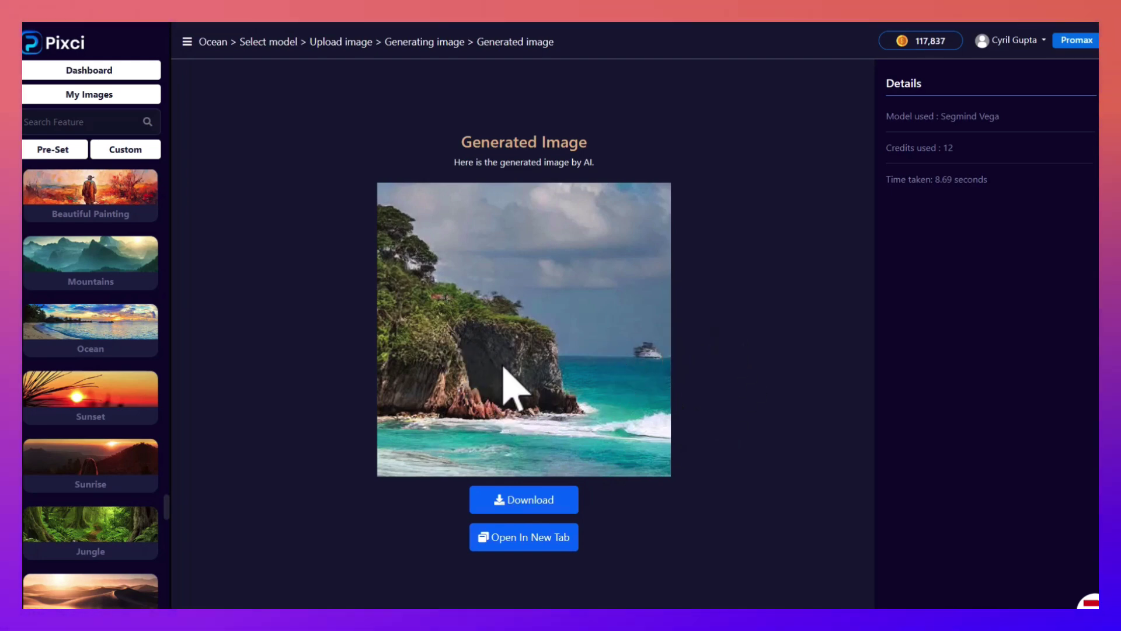
pyautogui.scroll(-3, 98, 403)
pyautogui.scroll(-4, 100, 391)
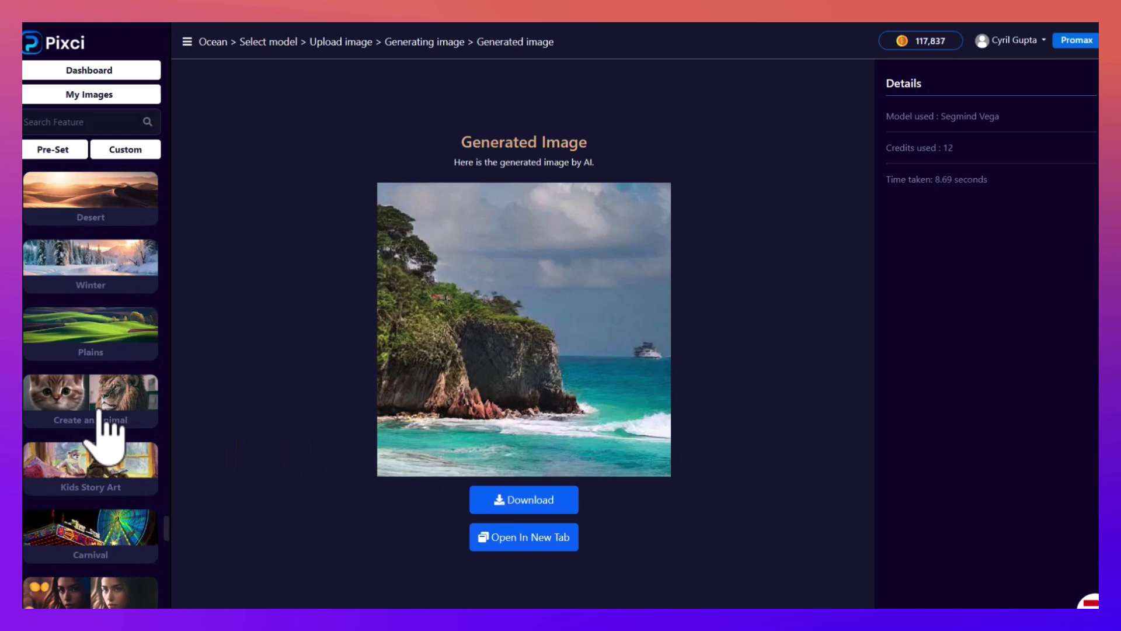
# Look over the Create an Animal preset with Dall-E 3, leaving the colour field empty
pyautogui.click(101, 413)
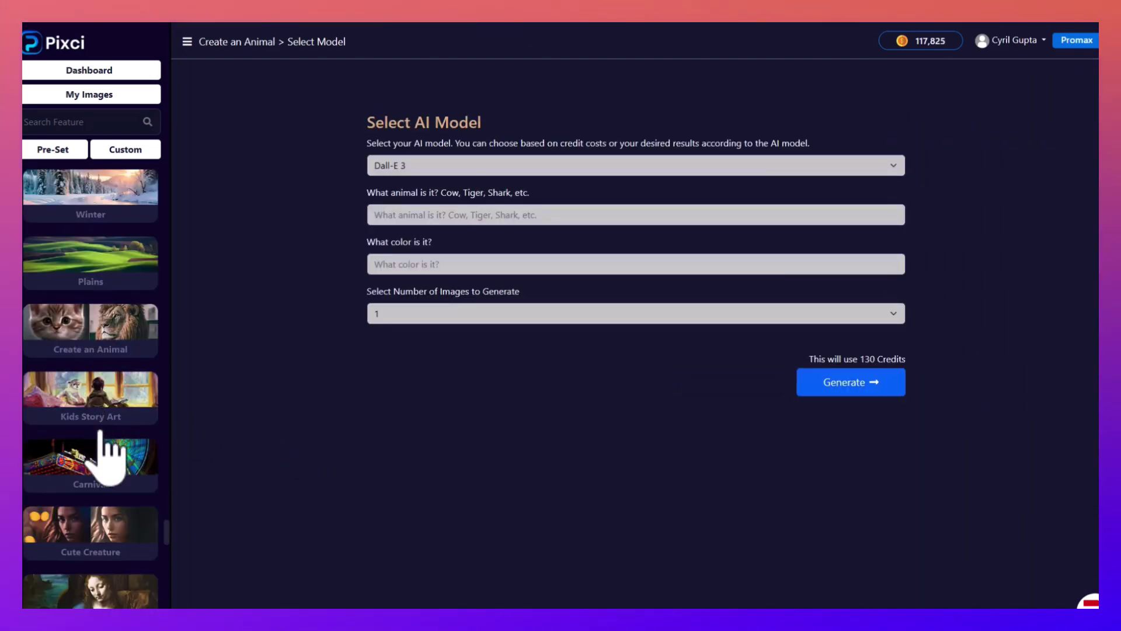
pyautogui.scroll(-1, 97, 525)
pyautogui.scroll(-1, 105, 526)
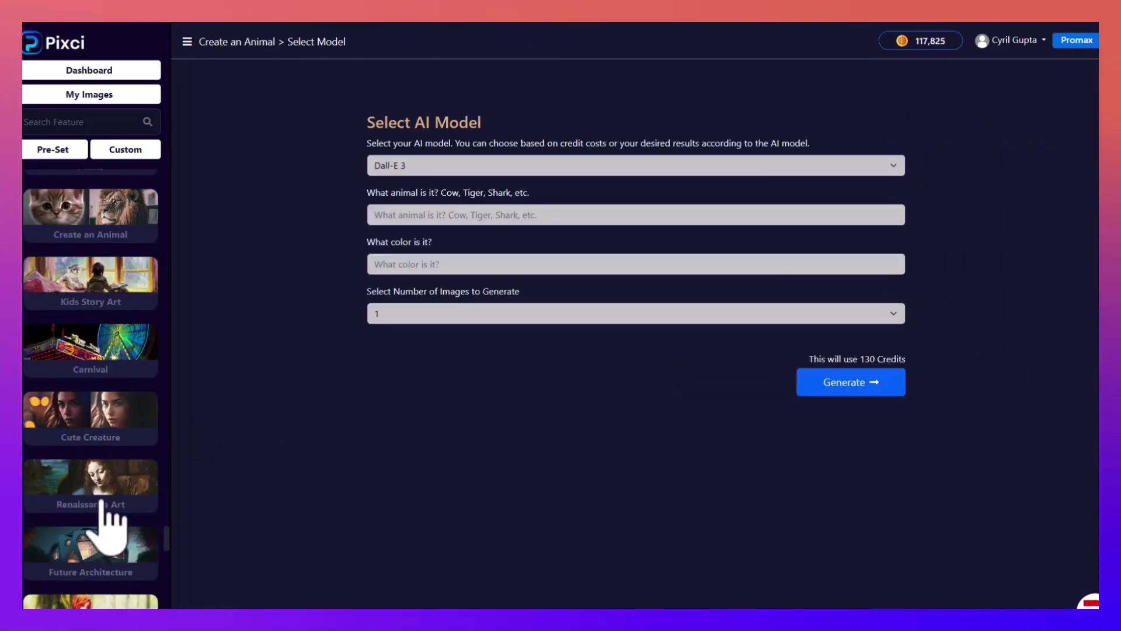
pyautogui.click(448, 169)
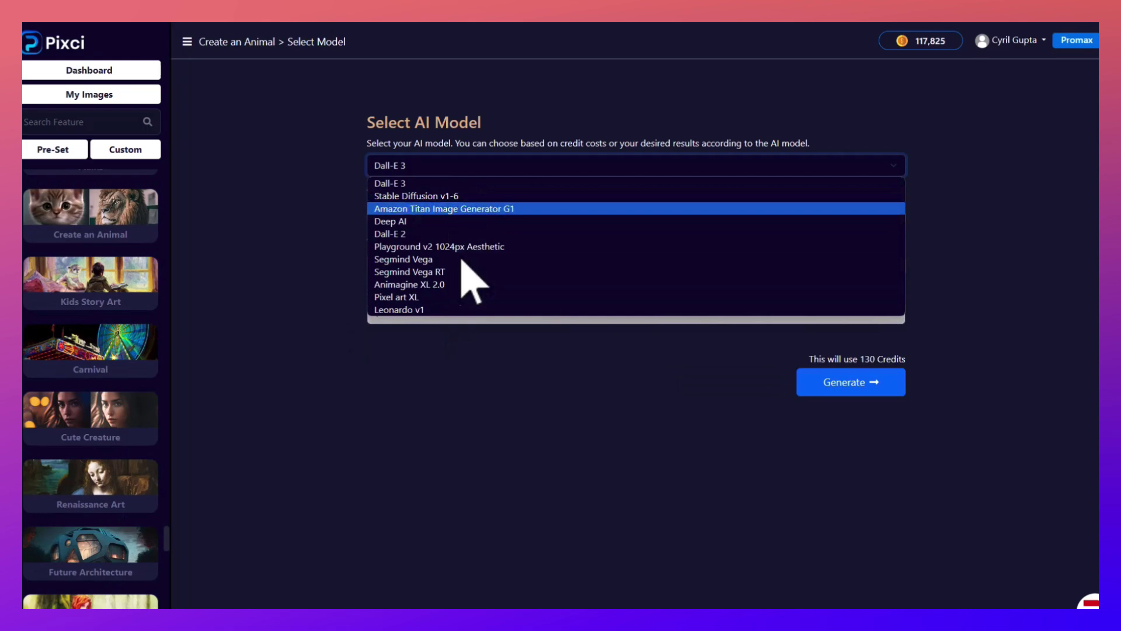
pyautogui.click(446, 400)
pyautogui.click(431, 264)
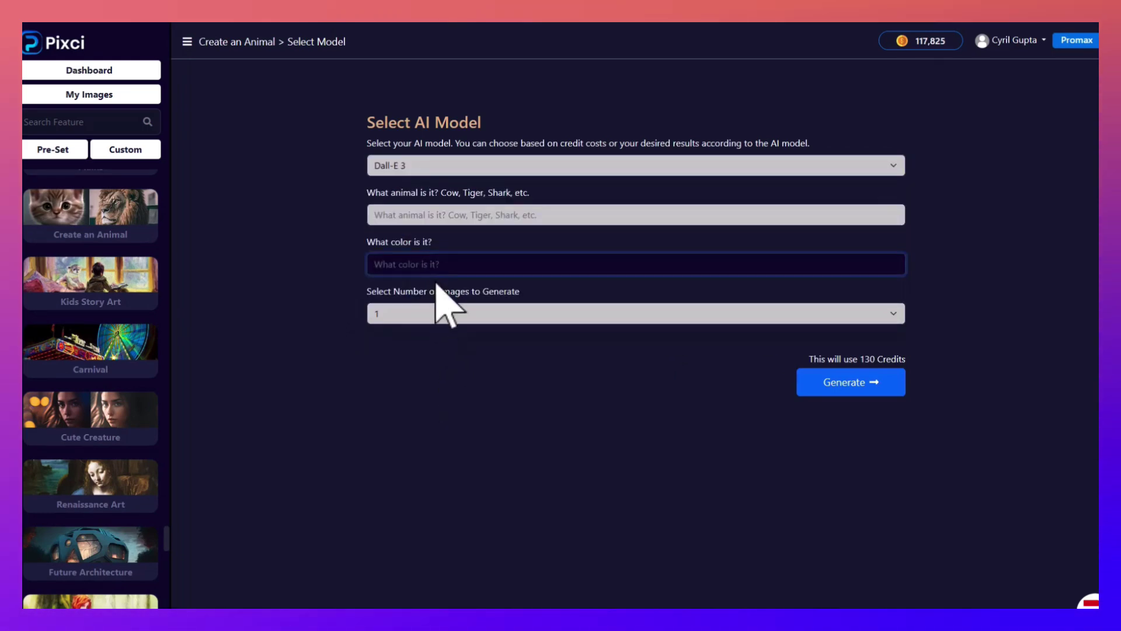
pyautogui.click(462, 361)
pyautogui.scroll(-2, 82, 494)
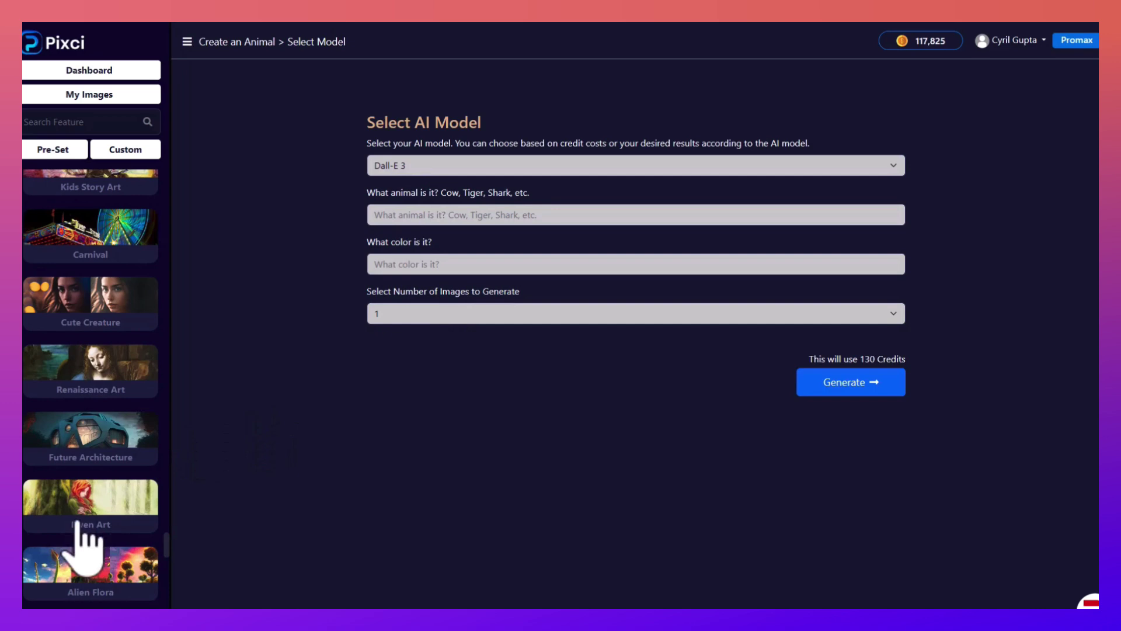
pyautogui.scroll(-3, 81, 525)
pyautogui.scroll(3, 107, 484)
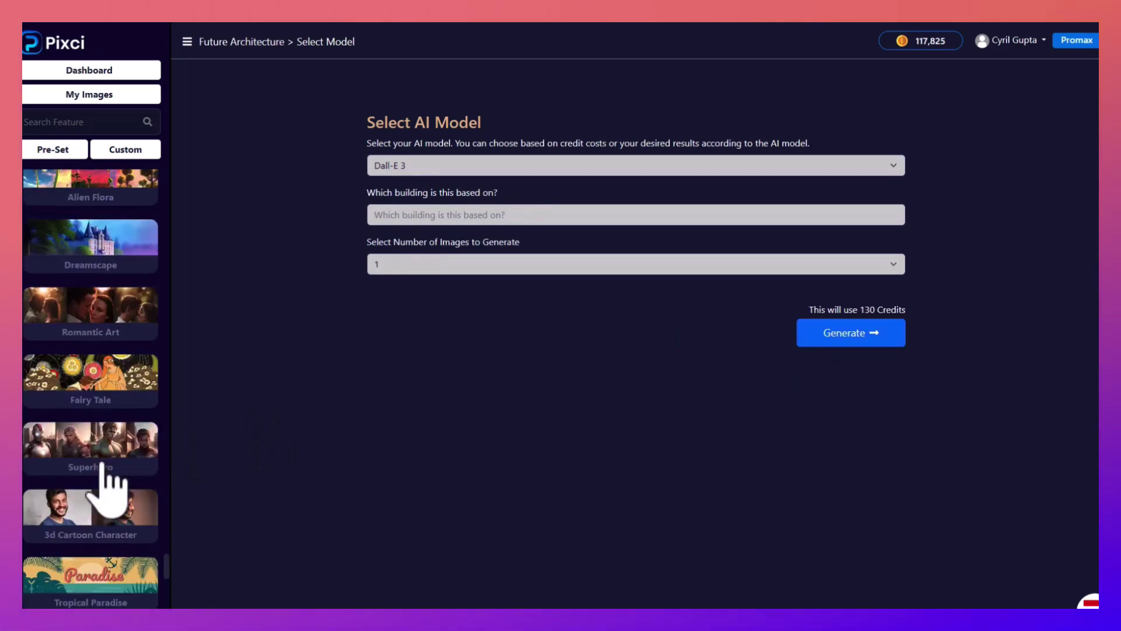
pyautogui.scroll(-6, 107, 485)
pyautogui.scroll(-12, 104, 472)
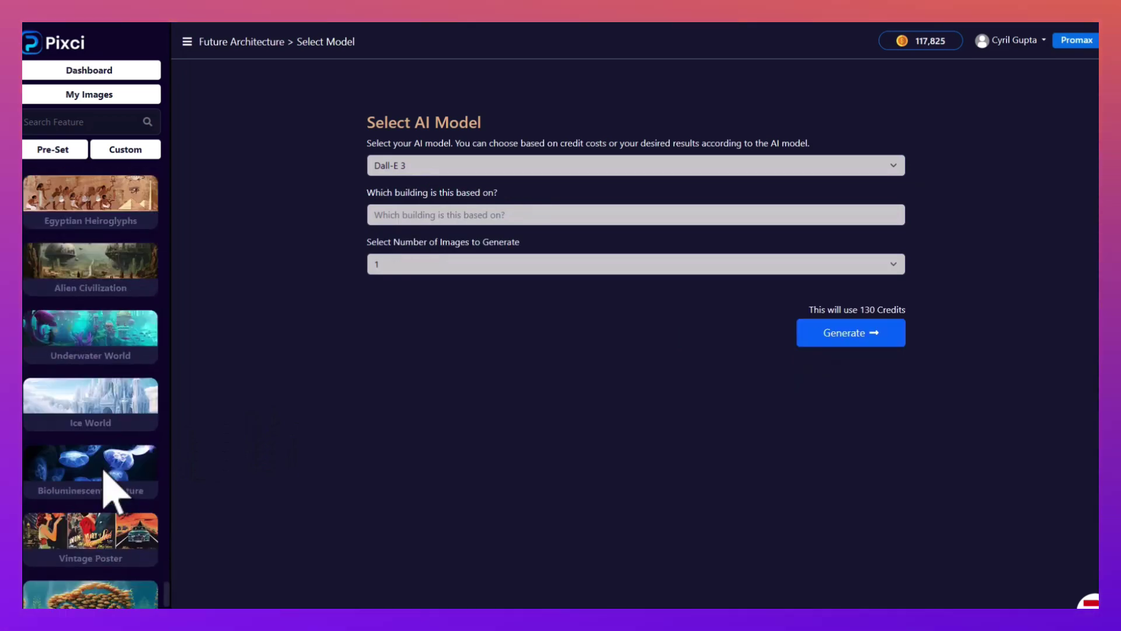
# Move to the Future Architecture preset and check its AI model list, keeping Dall-E 3
pyautogui.click(433, 167)
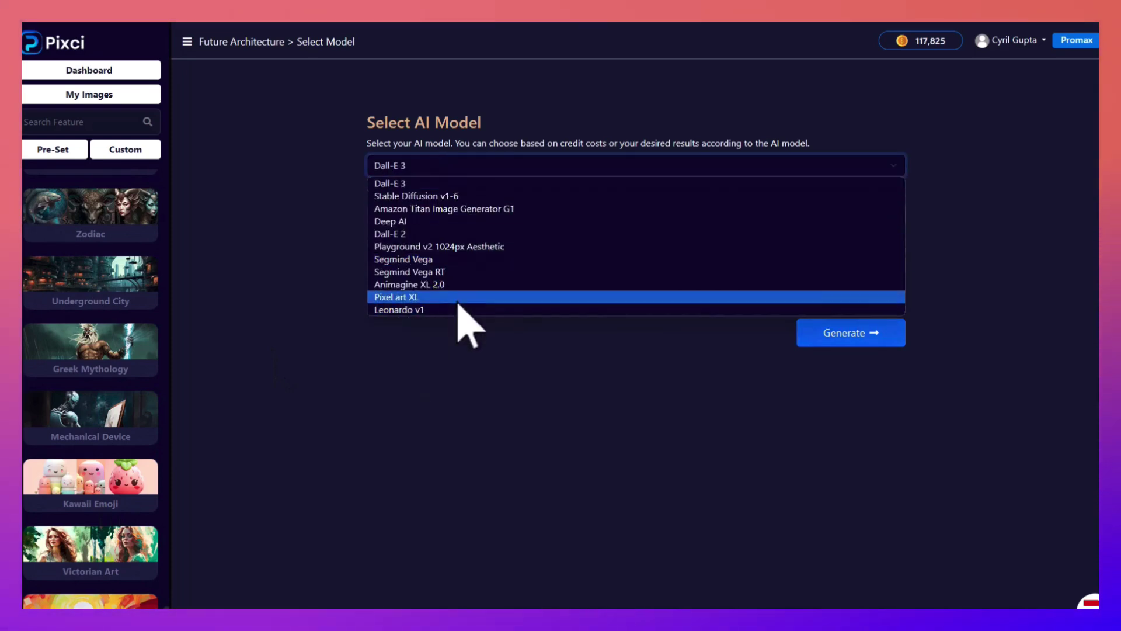
pyautogui.click(351, 382)
pyautogui.scroll(5, 170, 435)
pyautogui.moveTo(168, 383)
pyautogui.mouseDown()
pyautogui.moveTo(156, 345)
pyautogui.moveTo(156, 239)
pyautogui.mouseUp()
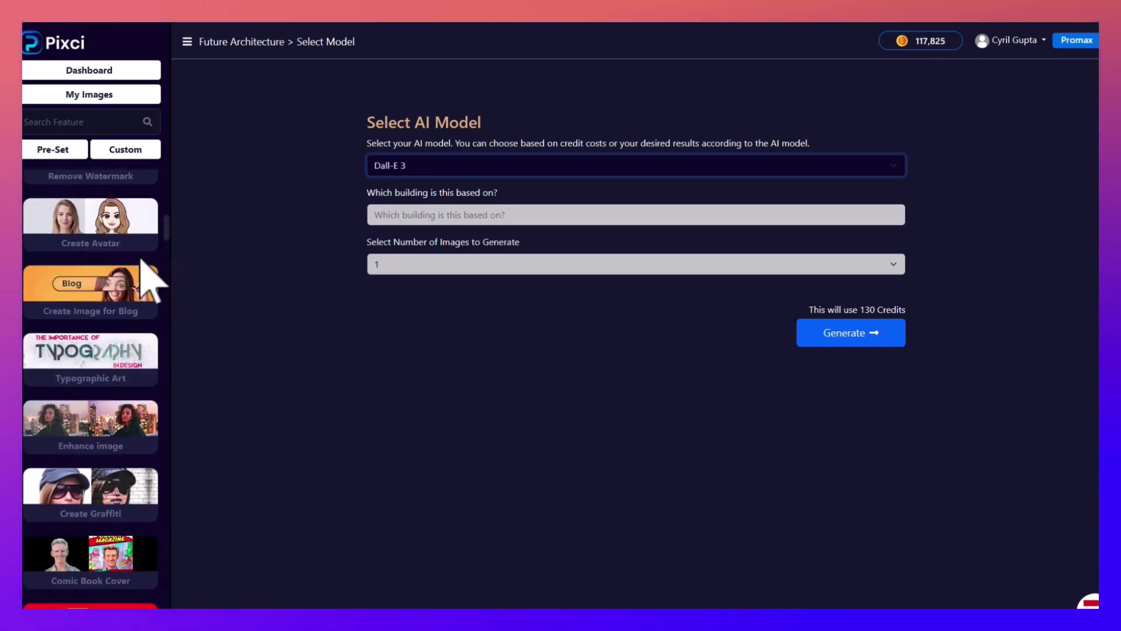
pyautogui.scroll(10, 134, 325)
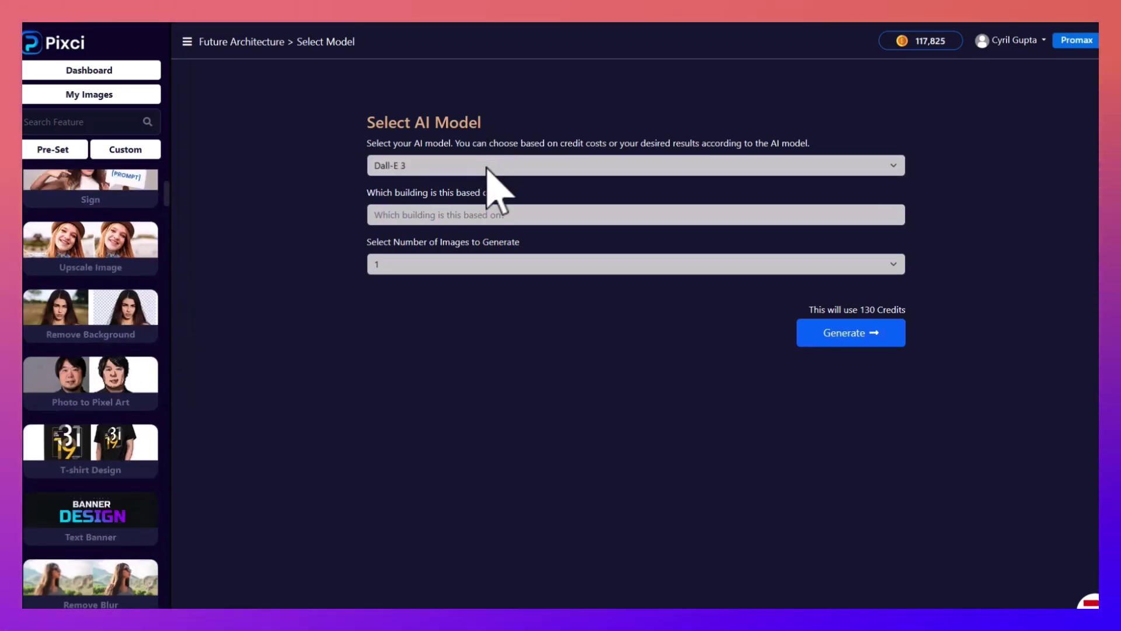
pyautogui.click(488, 168)
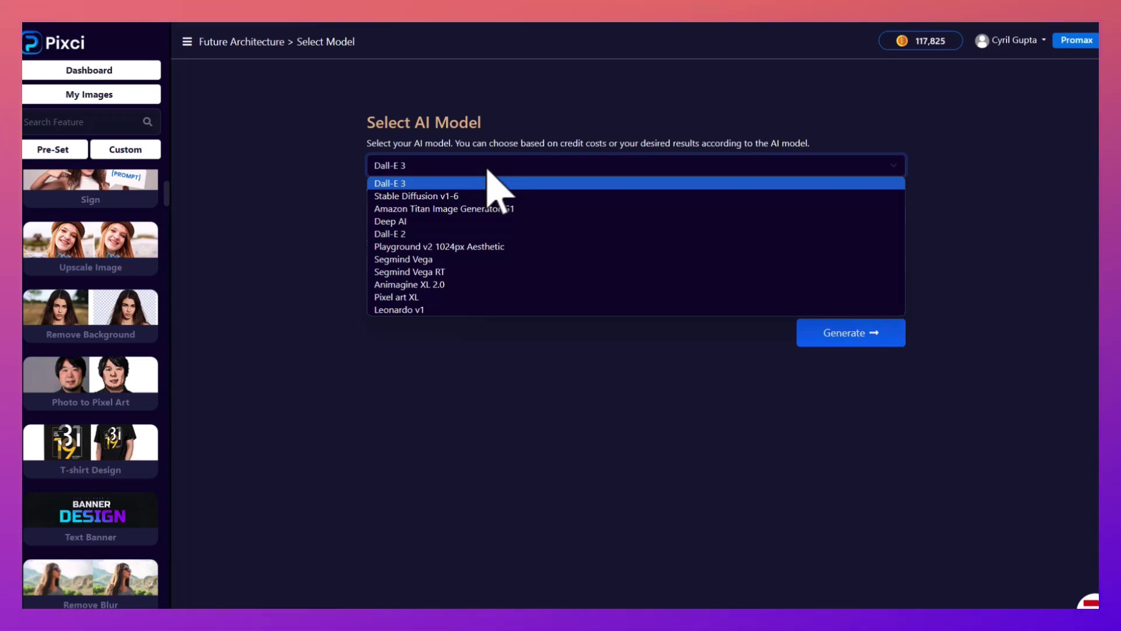
# Open My Images, sort it oldest first, and check the workload and model filters unchanged
pyautogui.click(114, 94)
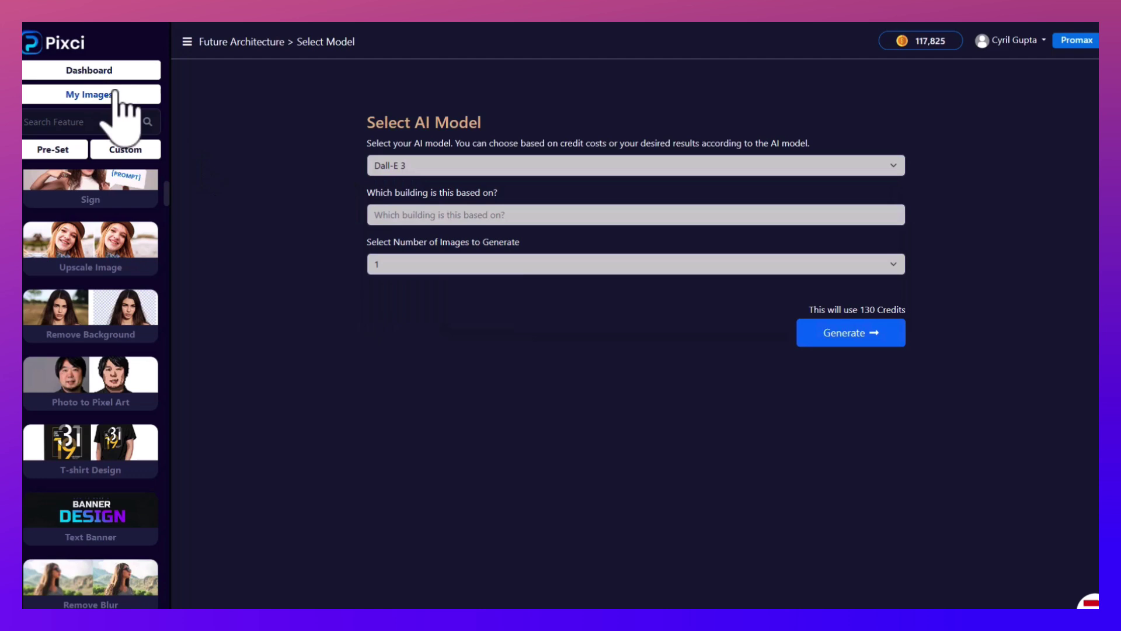
pyautogui.click(92, 95)
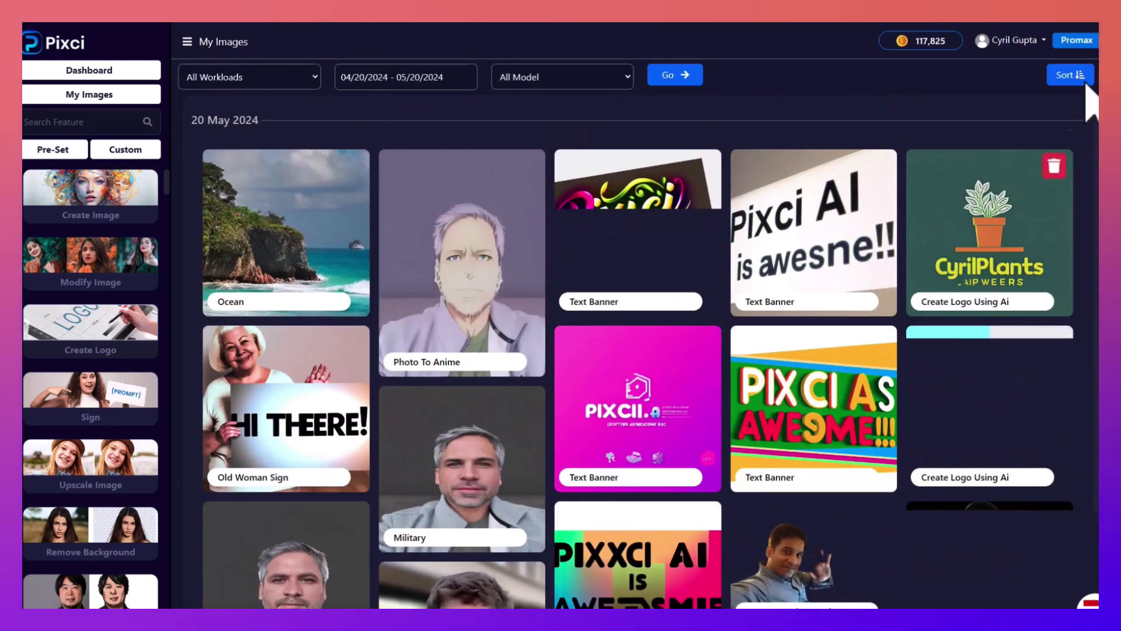
pyautogui.click(1082, 74)
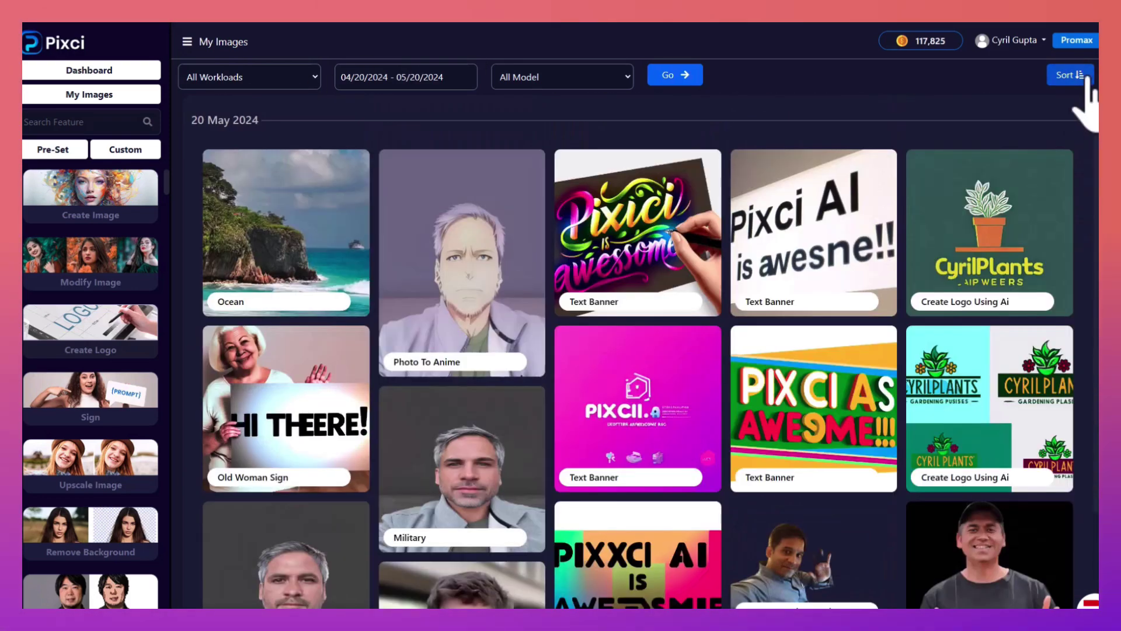
pyautogui.click(1069, 74)
pyautogui.click(283, 81)
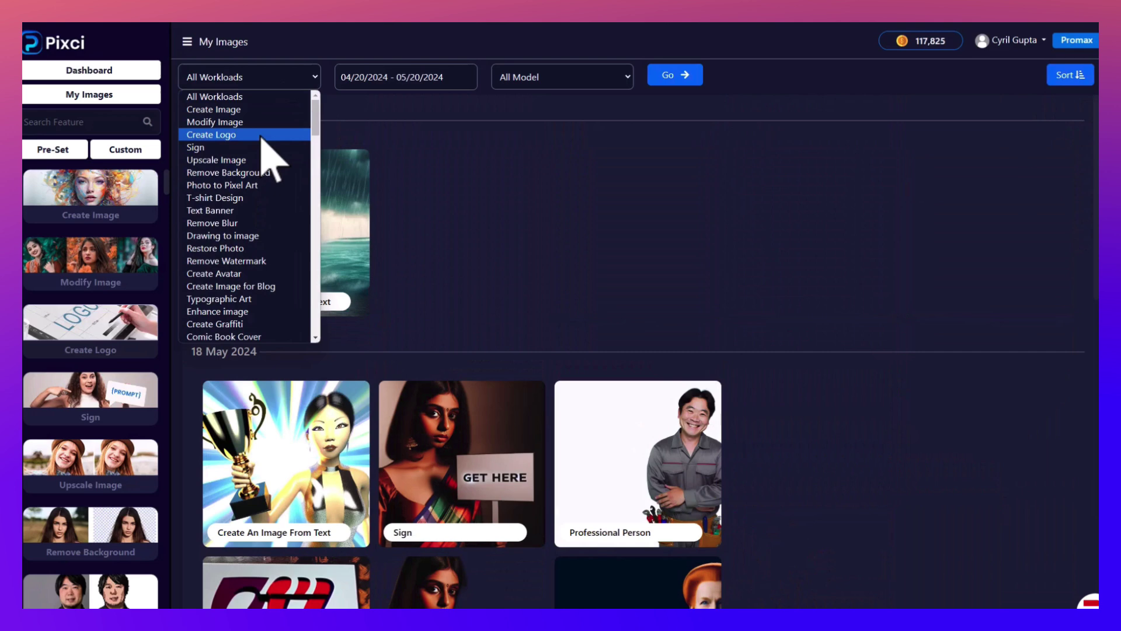
pyautogui.click(552, 79)
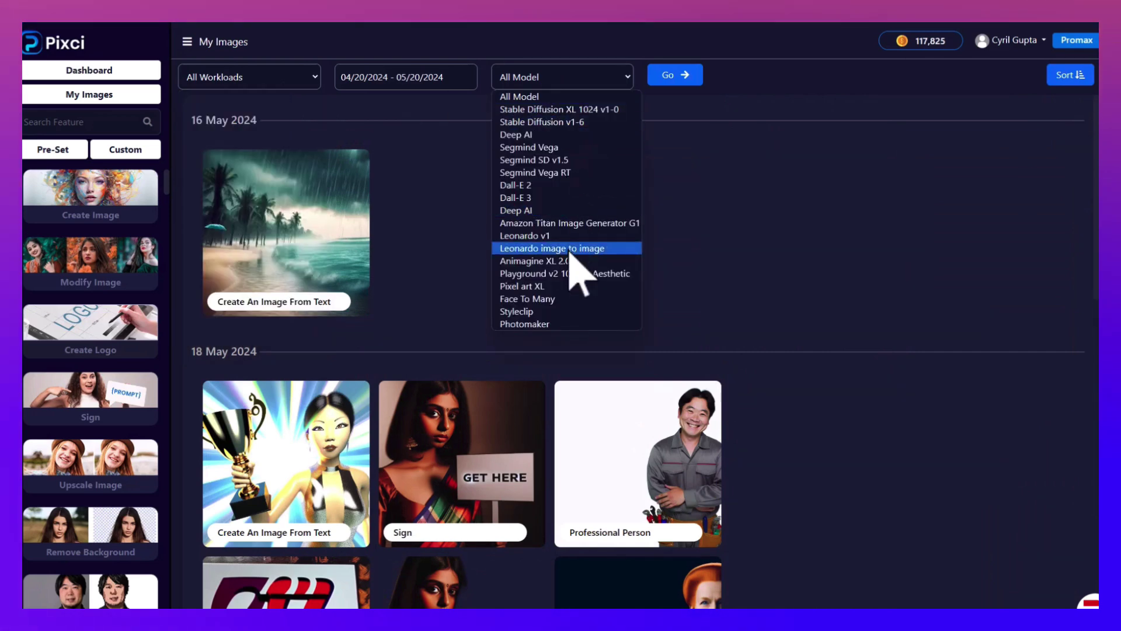
pyautogui.click(753, 263)
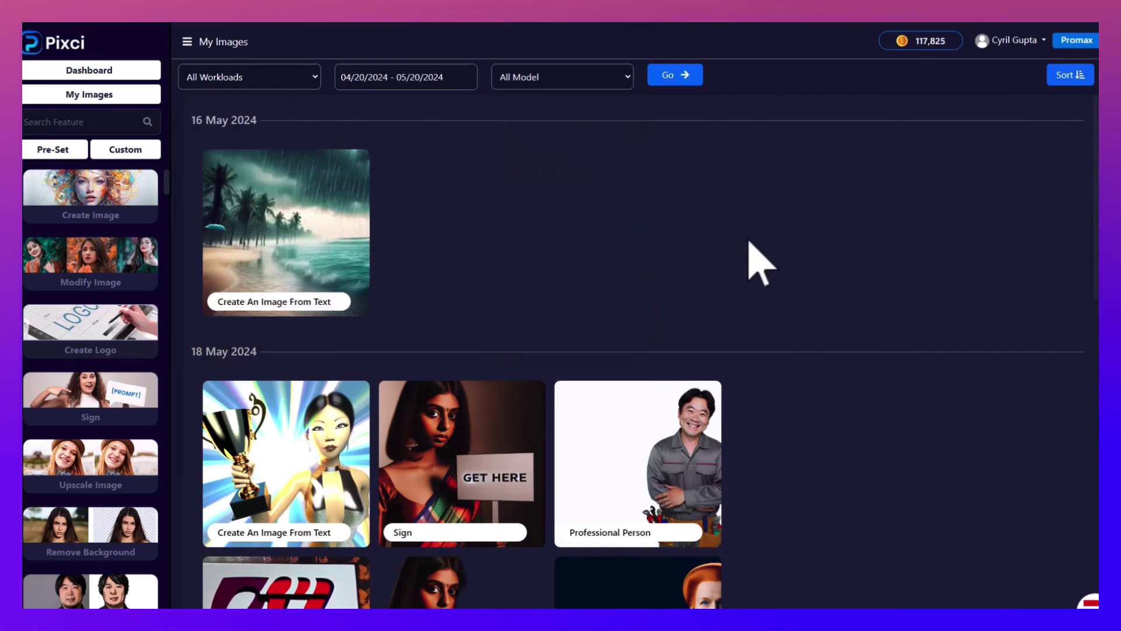
# Go to the dashboard overview with its Generated Images chart
pyautogui.click(115, 73)
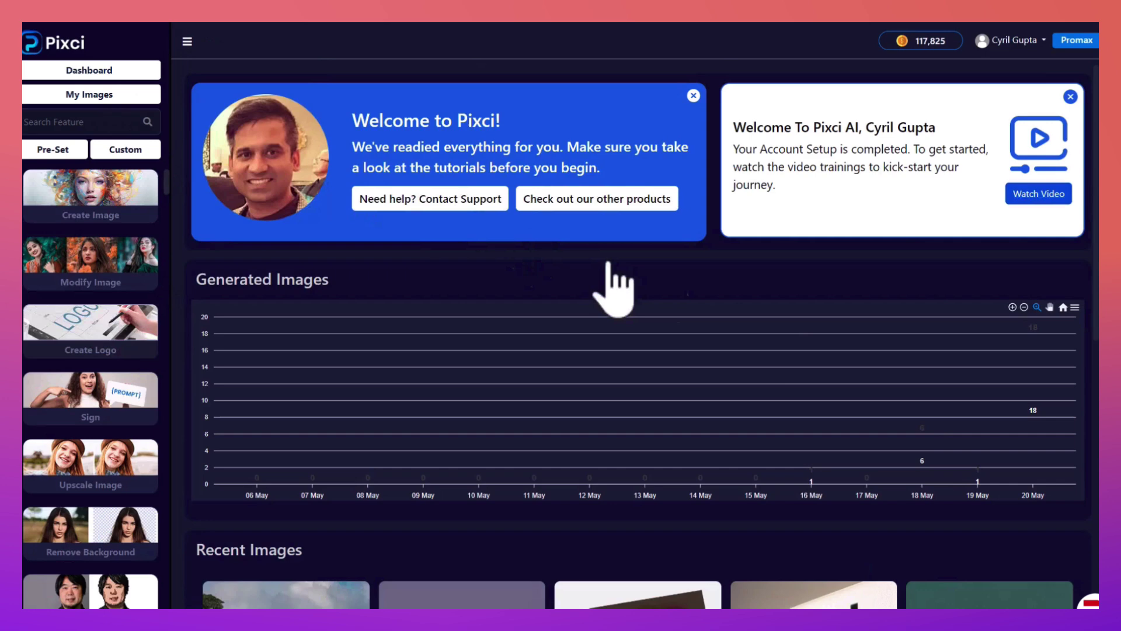